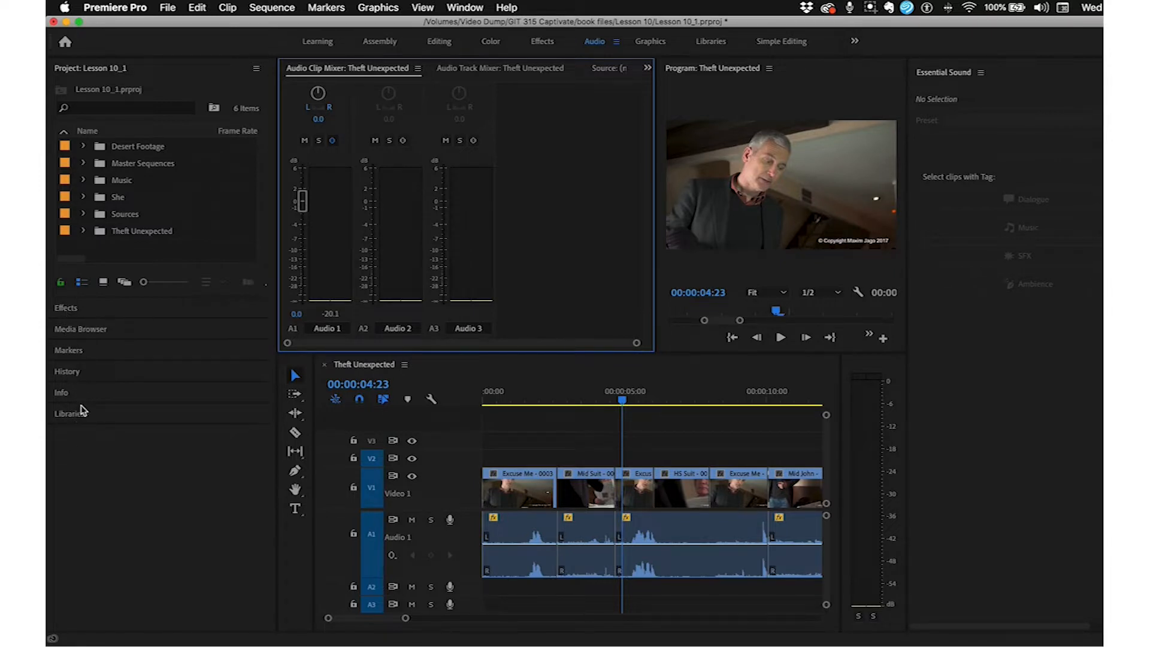
# Step: Narrow the Project panel, load the first Excuse Me clip into the Source Monitor, and show the Audio Track Mixer
pyautogui.moveTo(274, 301); pyautogui.dragTo(199, 300)
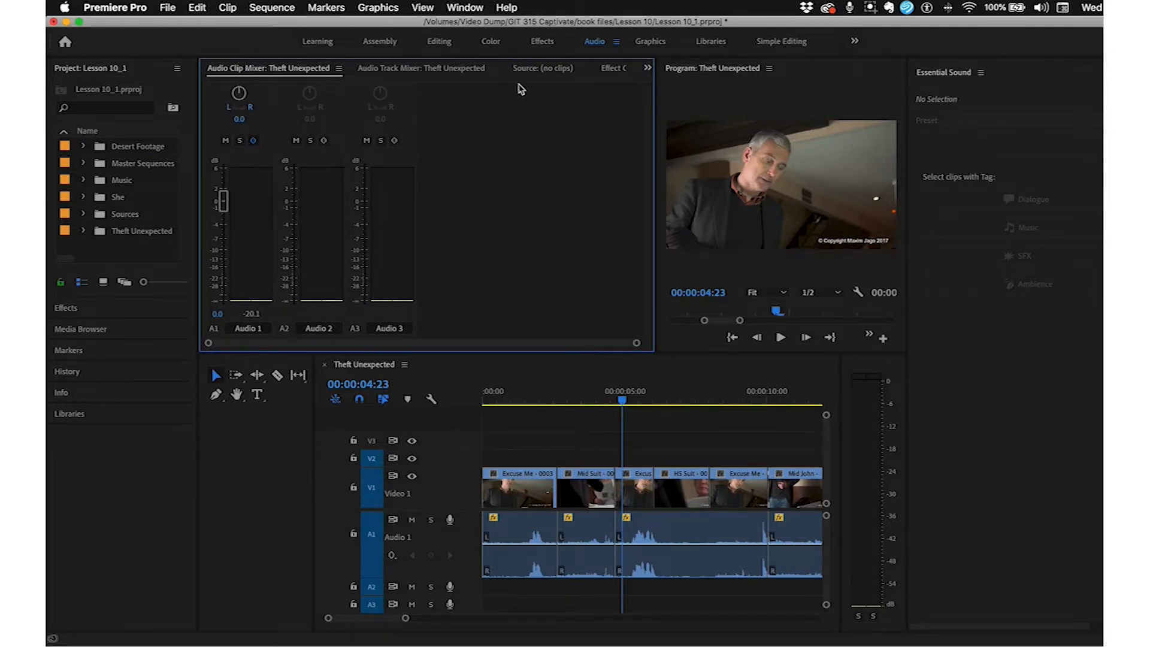
pyautogui.doubleClick(535, 541)
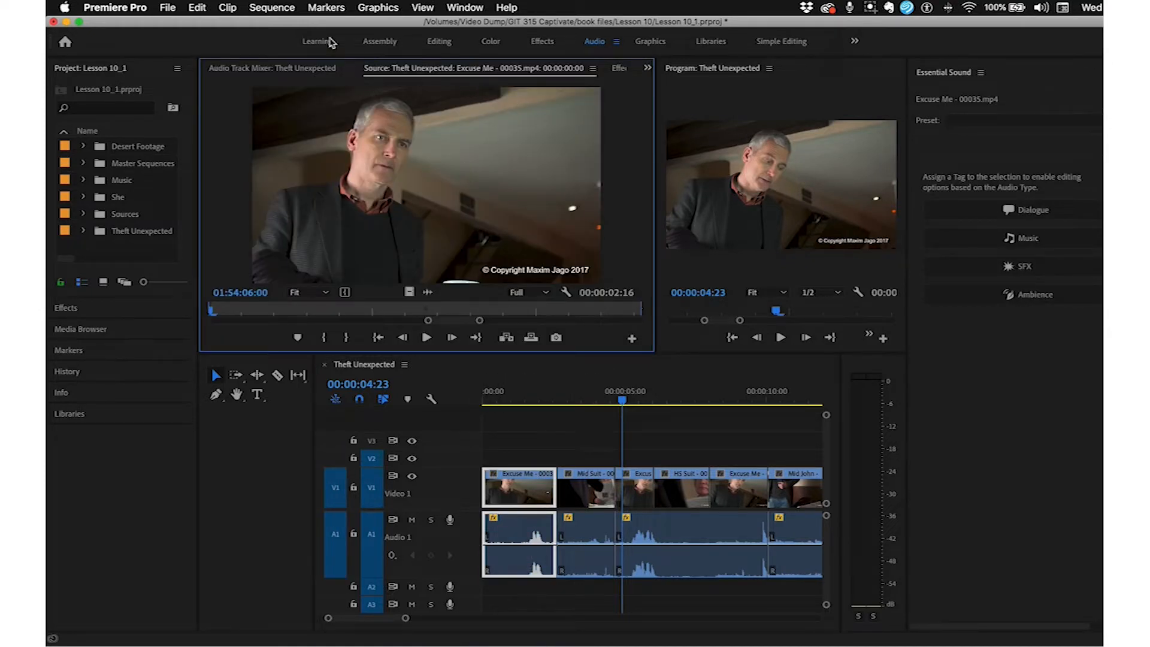
pyautogui.click(276, 69)
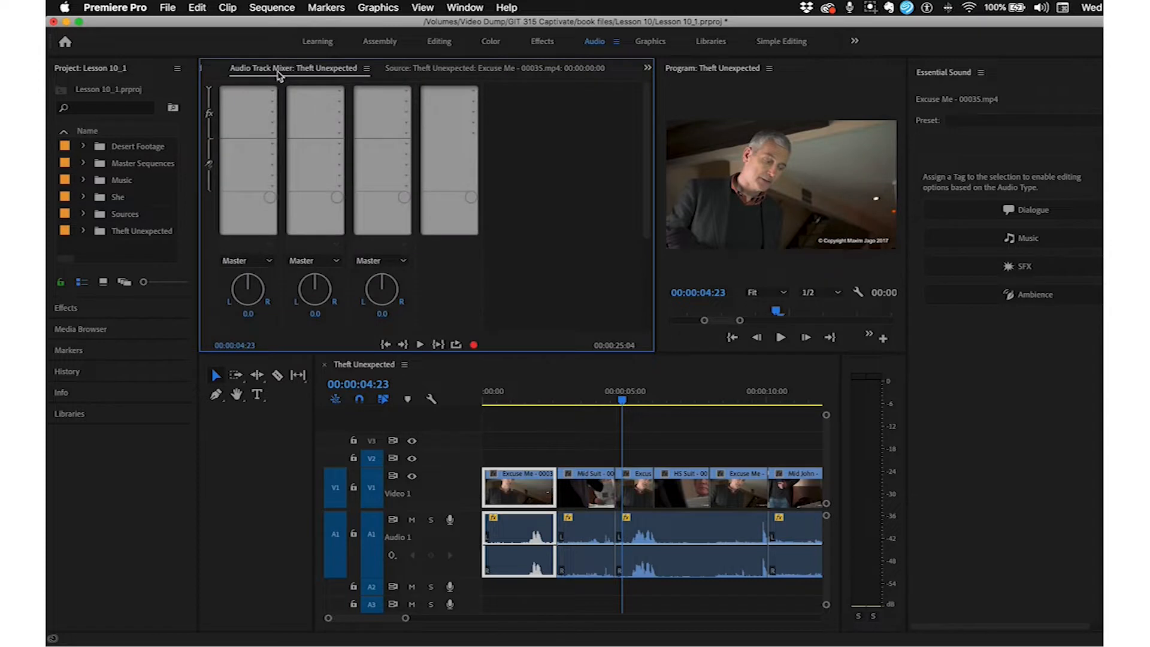
# Step: Place the playhead at 00:00:00:24, enlarge the Timeline panel by shrinking the tools area, and clear the clip selection
pyautogui.click(511, 400)
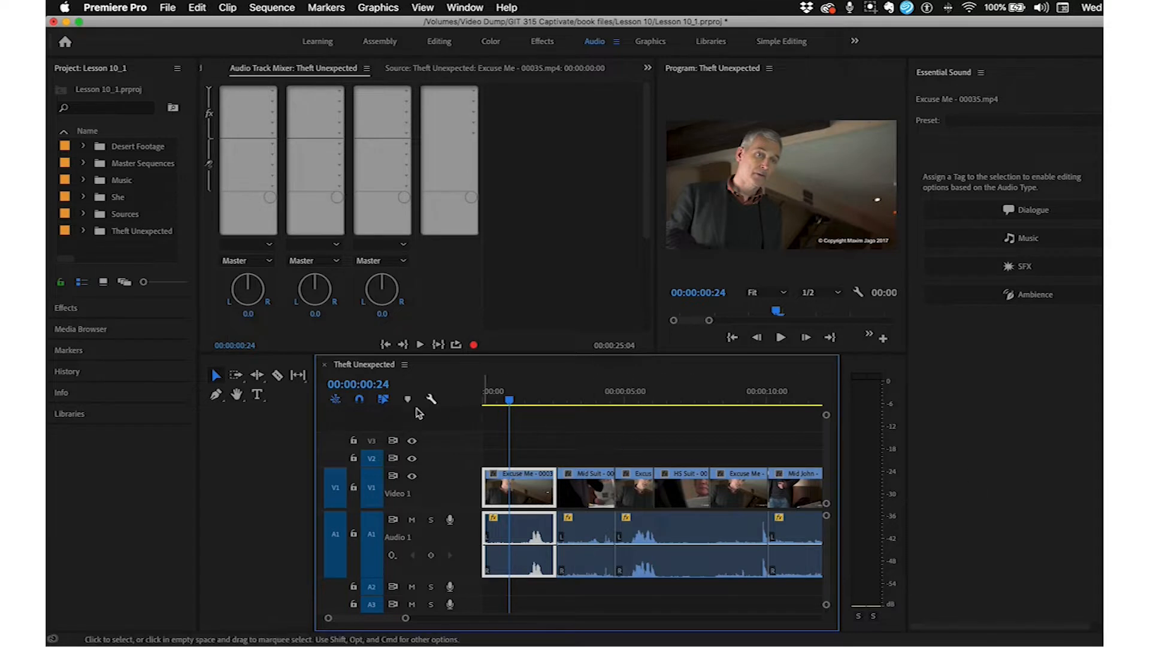
pyautogui.moveTo(305, 475); pyautogui.dragTo(226, 475)
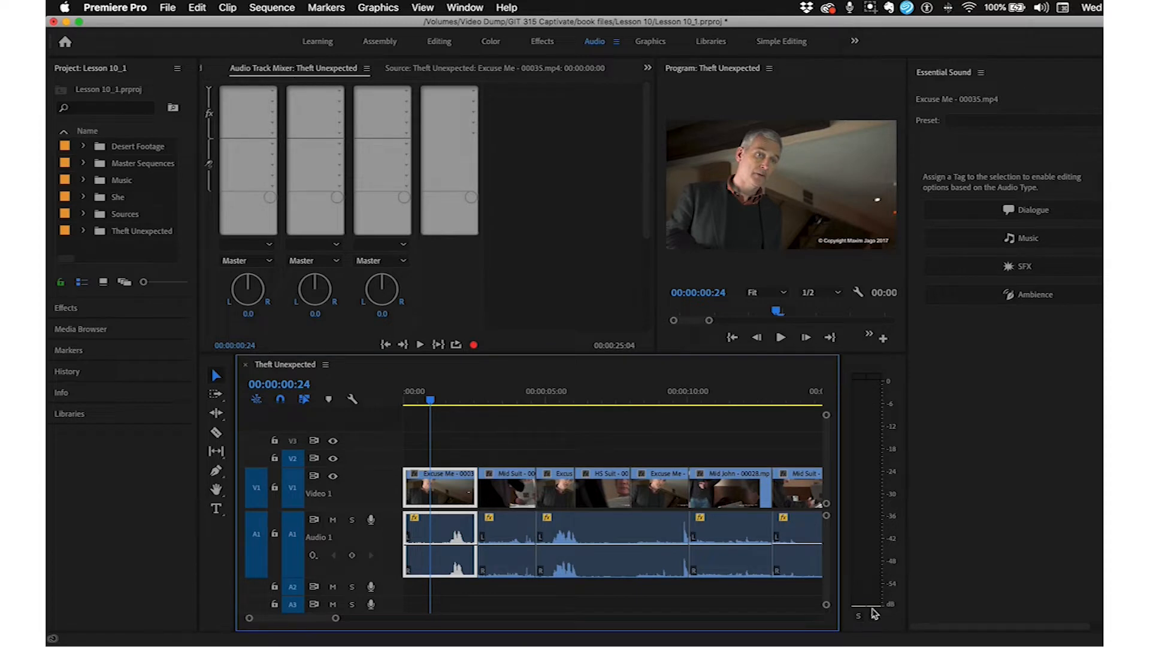
pyautogui.click(416, 427)
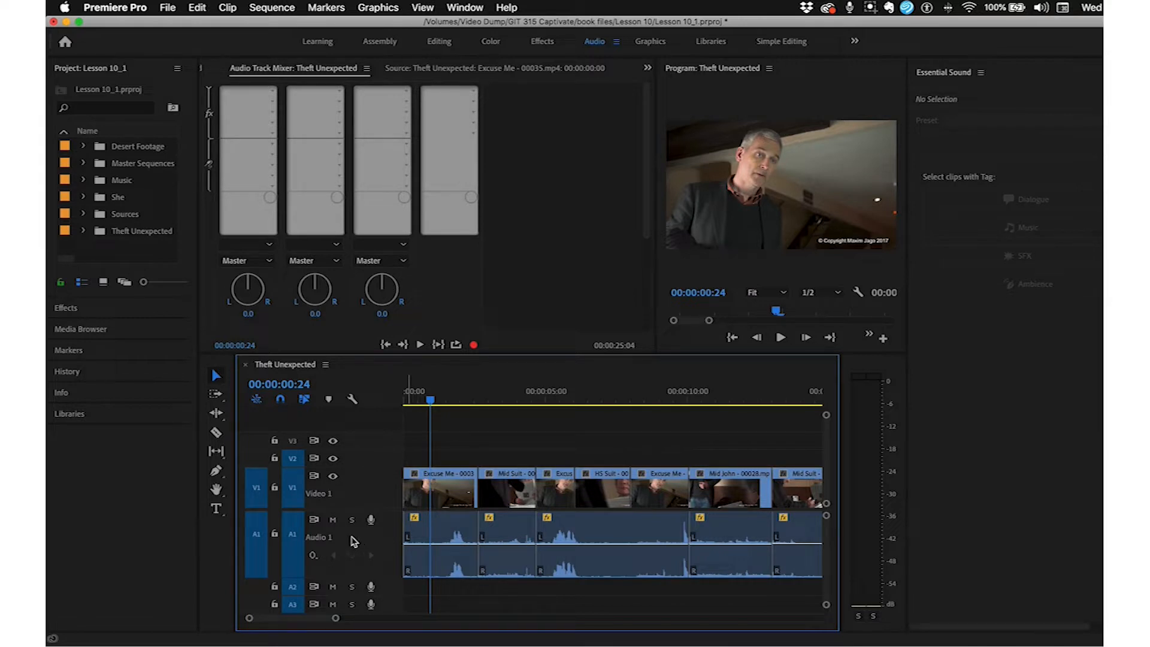
# Step: Customize the audio track header by adding the Track Meter, and widen the track headers to give it room
pyautogui.click(352, 400)
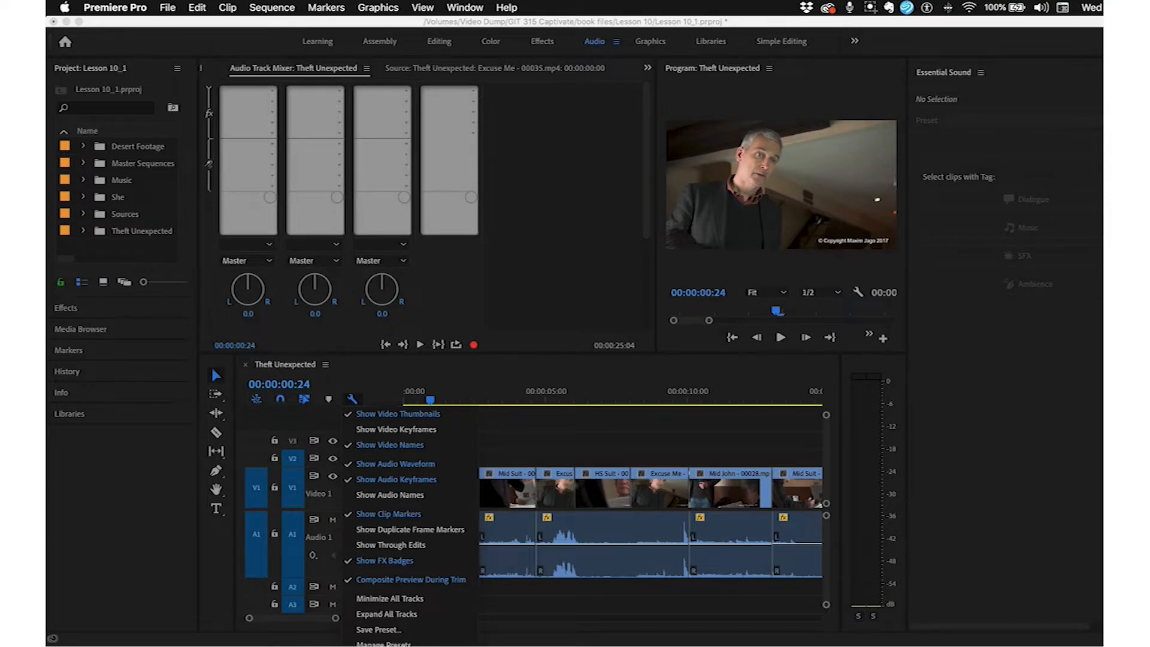
pyautogui.click(383, 643)
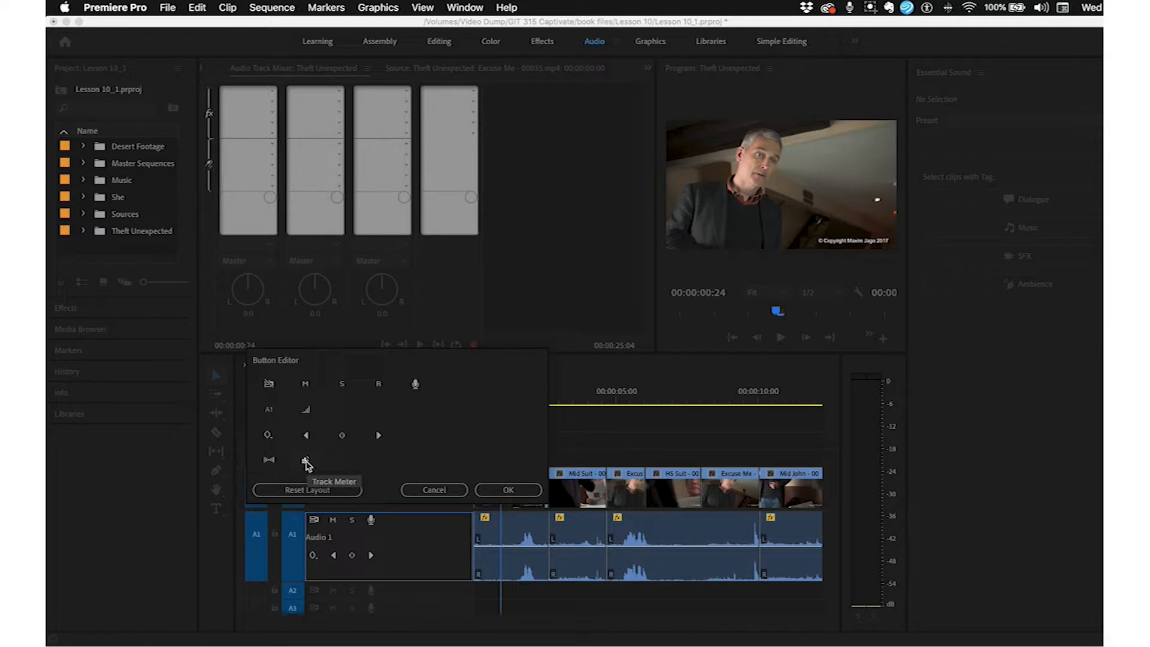
pyautogui.moveTo(307, 464); pyautogui.dragTo(418, 556)
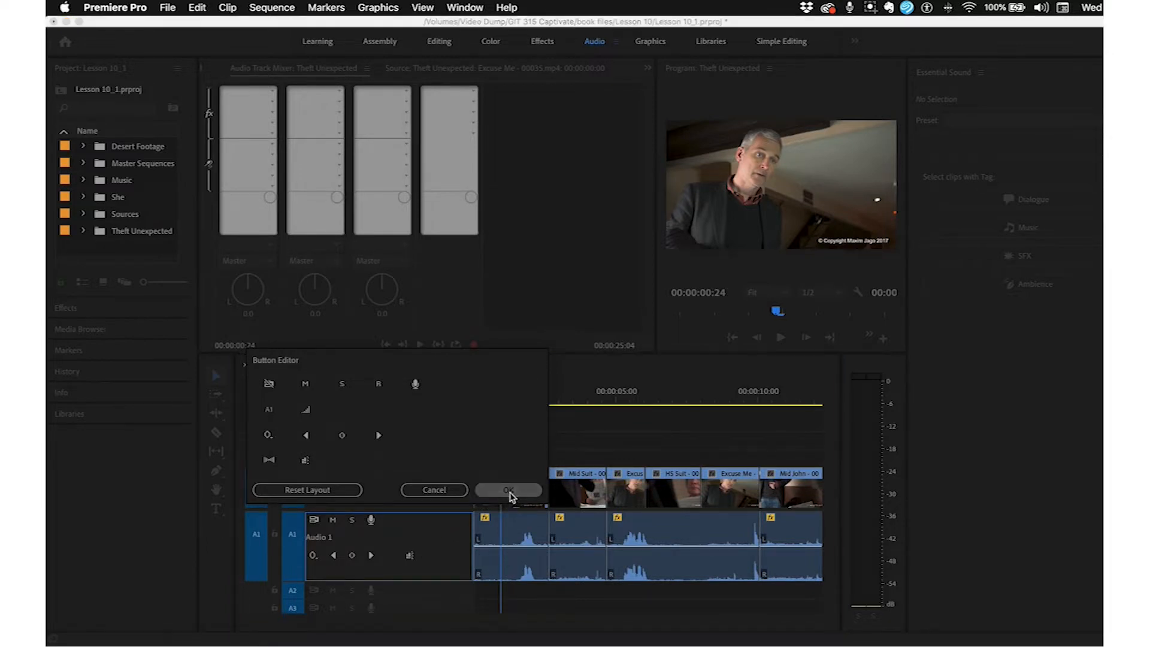
pyautogui.click(508, 491)
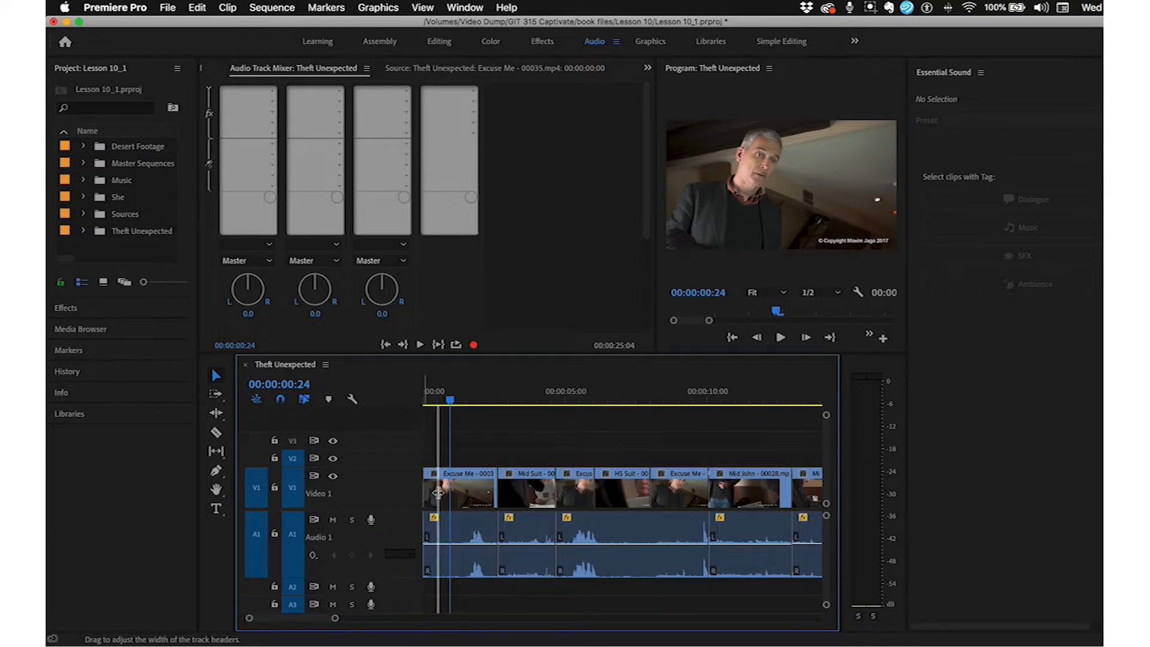
pyautogui.moveTo(423, 491); pyautogui.dragTo(437, 491)
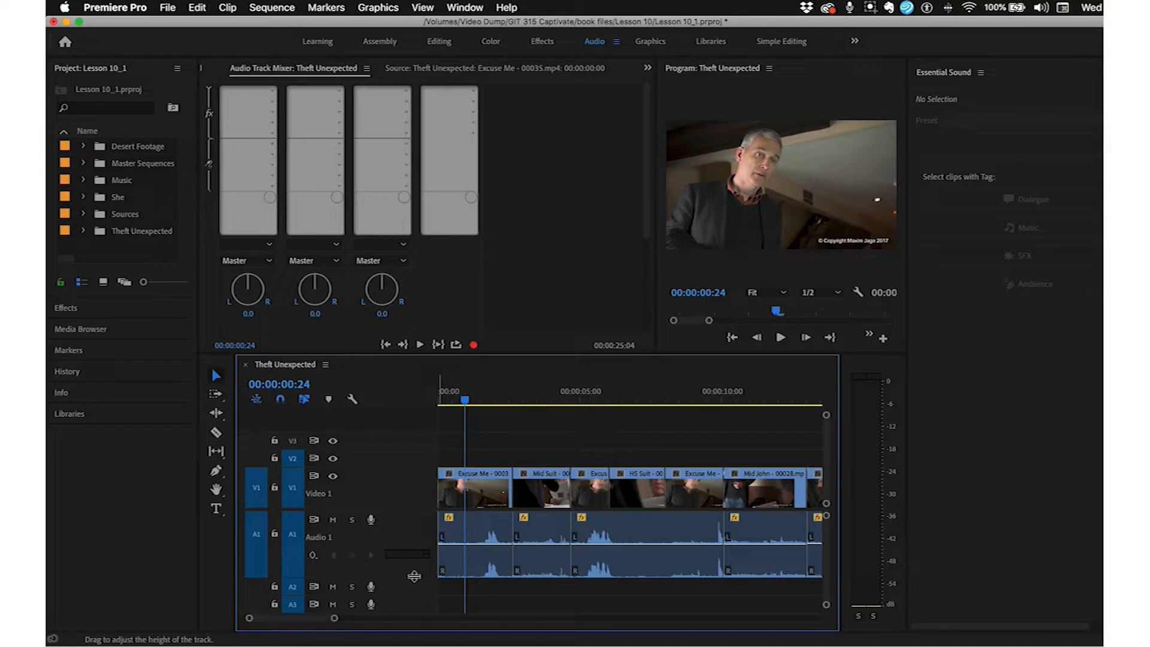
# Step: Play the opening of the sequence to watch the levels on the Audio 1 track meter
pyautogui.press('space')
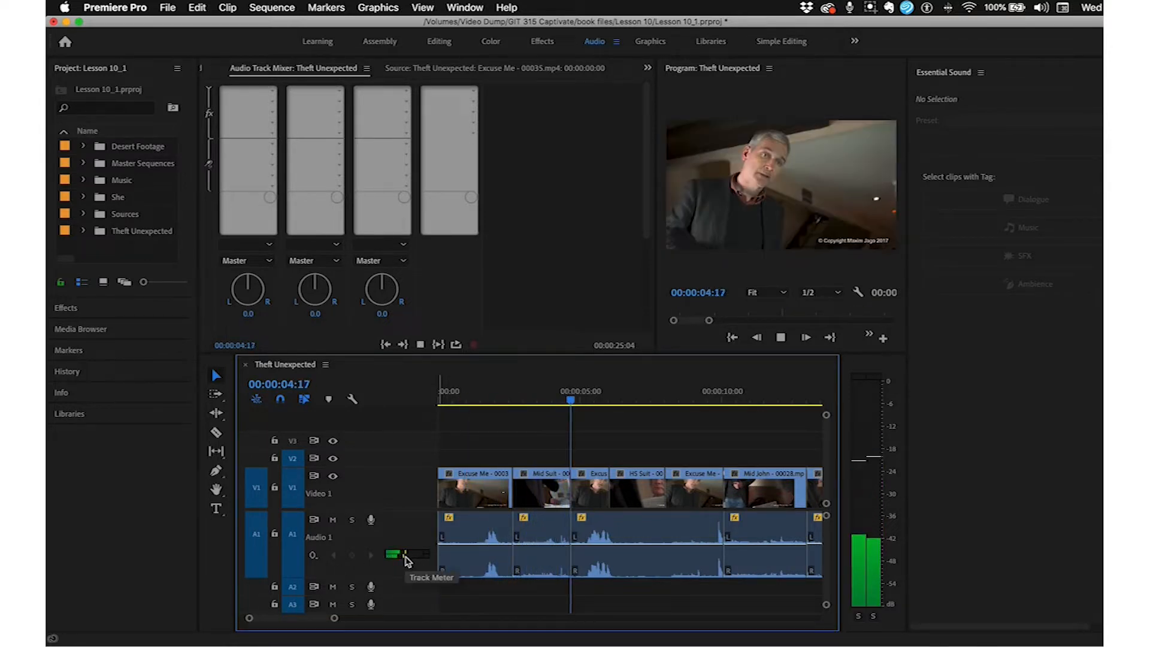
pyautogui.press('space')
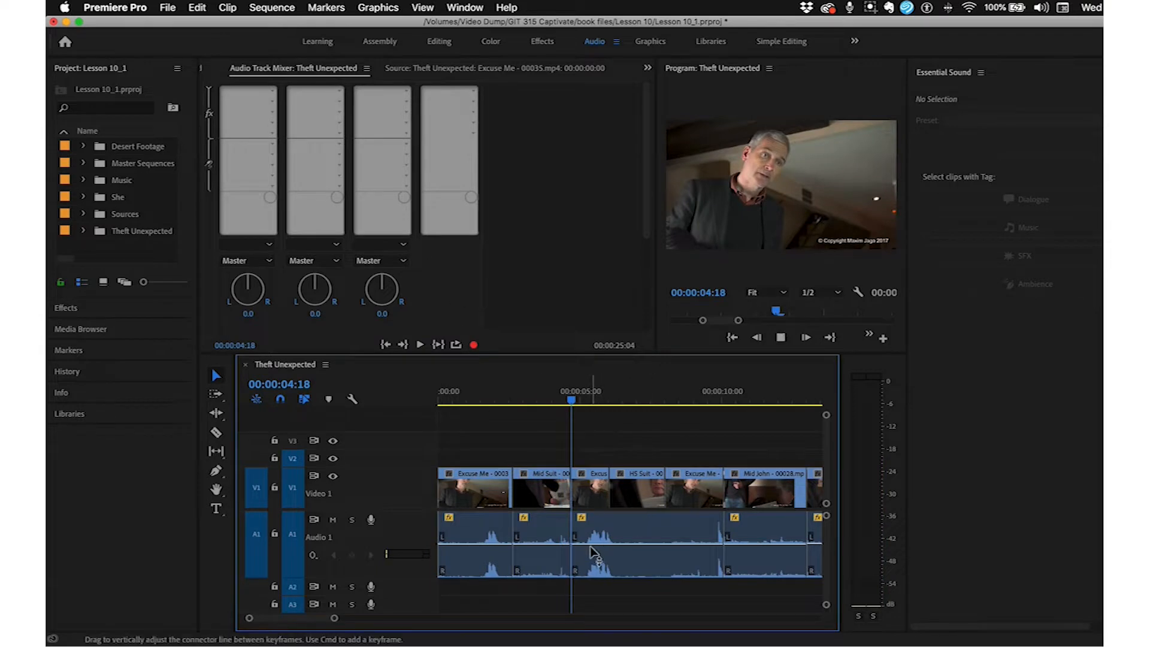
pyautogui.press('space')
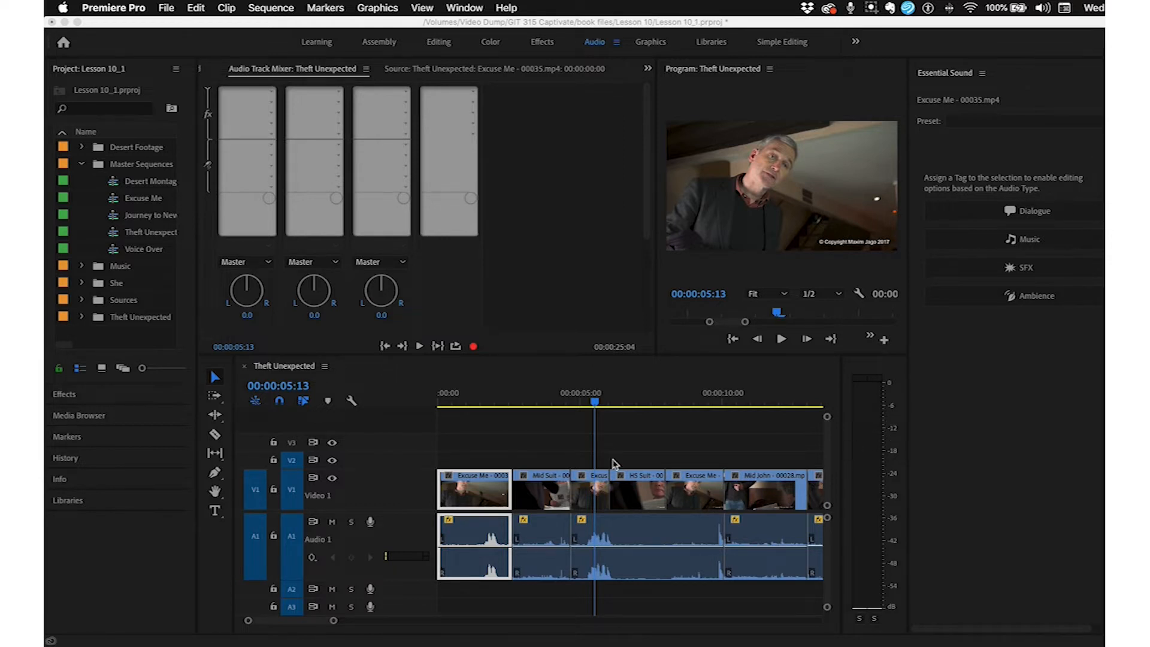
# Step: Replay the dialogue at the start of the third clip, from 00:00:04:19, to check its audio level
pyautogui.click(596, 403)
pyautogui.moveTo(595, 401); pyautogui.dragTo(574, 405)
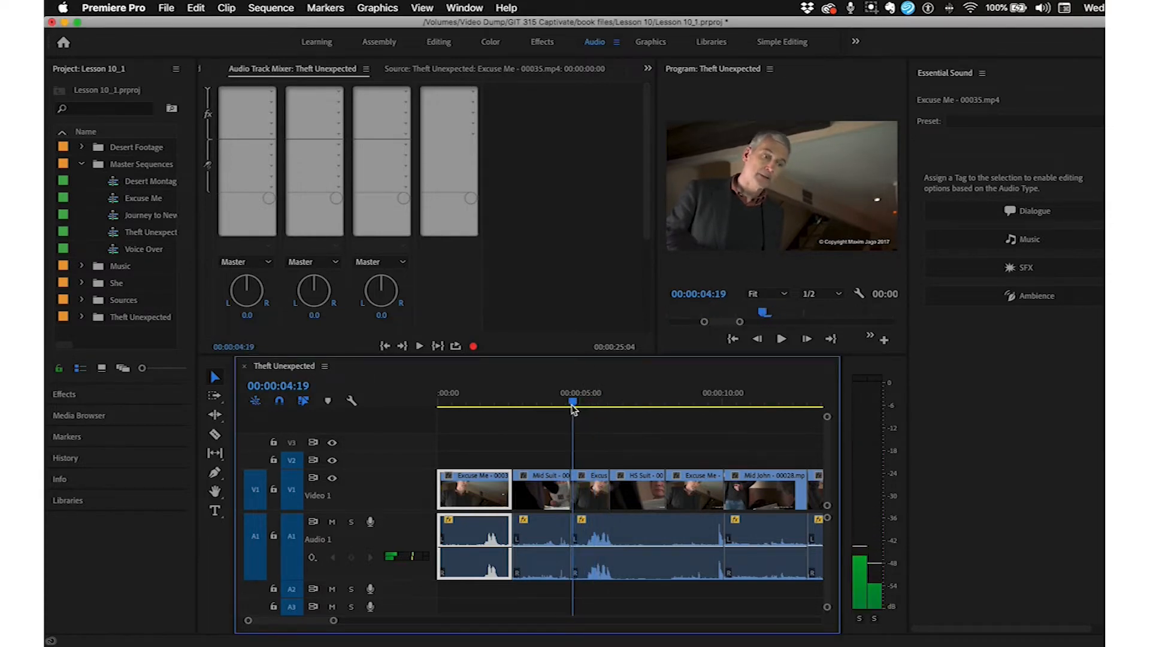
pyautogui.press('space')
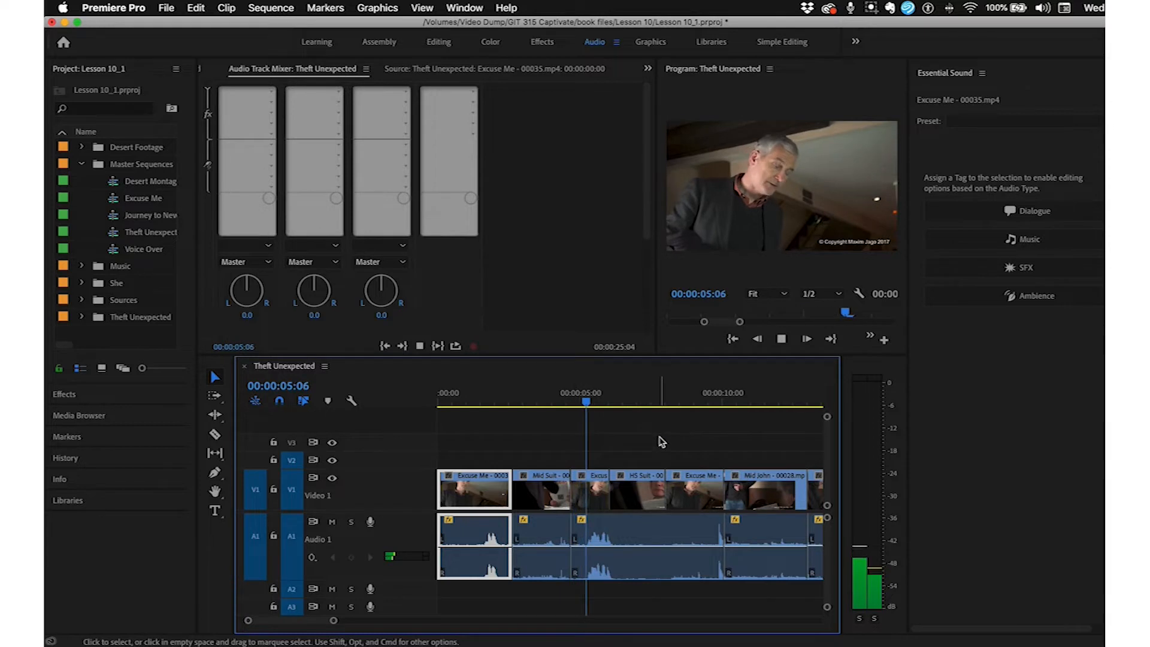
pyautogui.press('space')
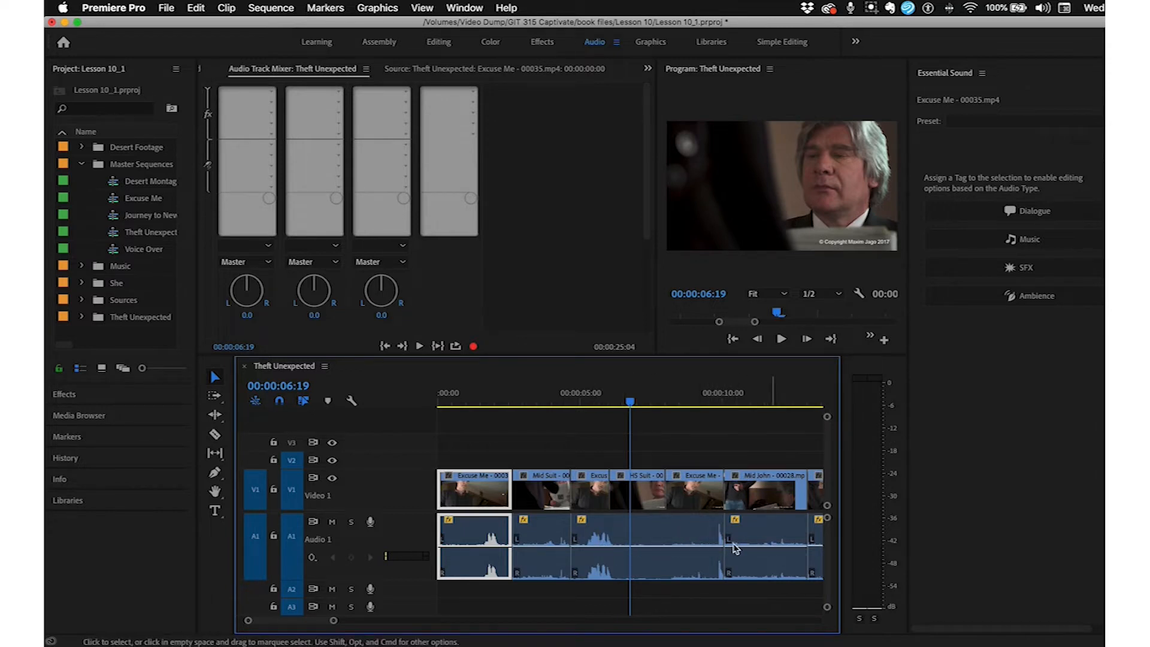
# Step: Play the waveform peak in the final Mid John clip twice, the second time from 00:00:22:02
pyautogui.moveTo(312, 626); pyautogui.dragTo(326, 626)
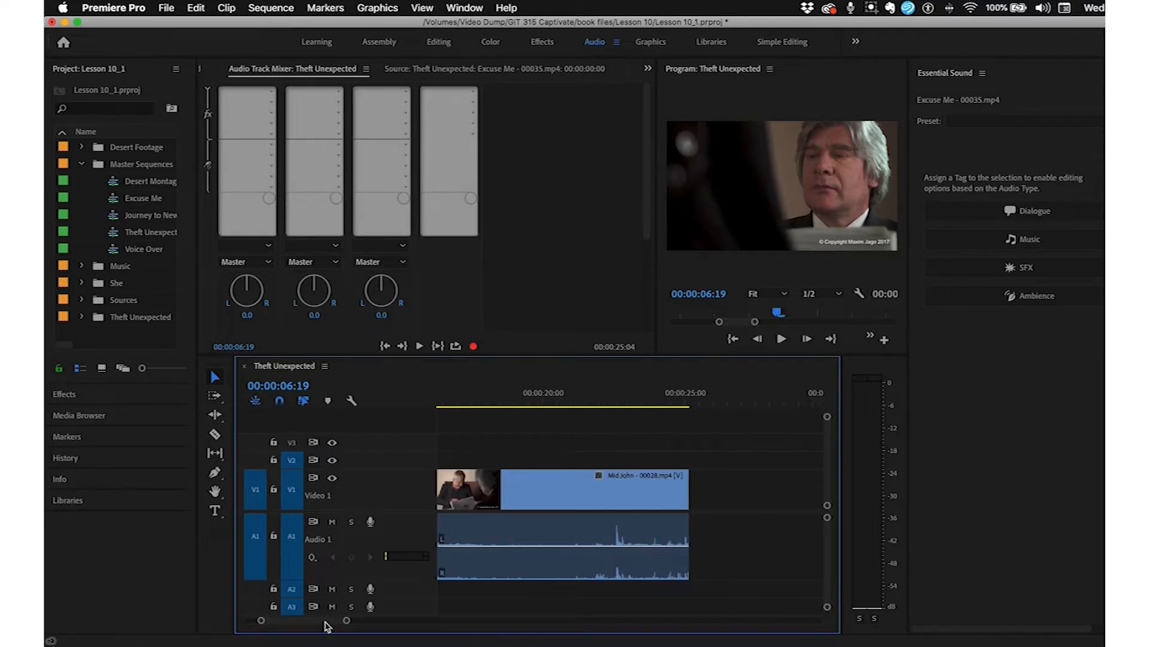
pyautogui.click(596, 399)
pyautogui.press('space')
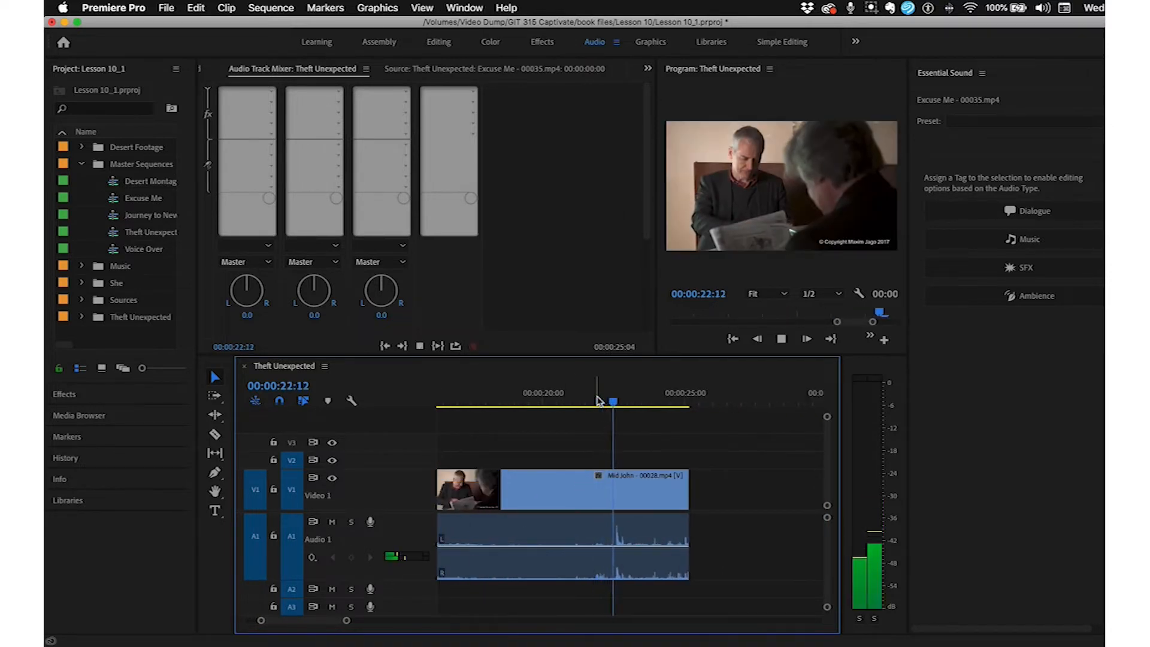
pyautogui.press('space')
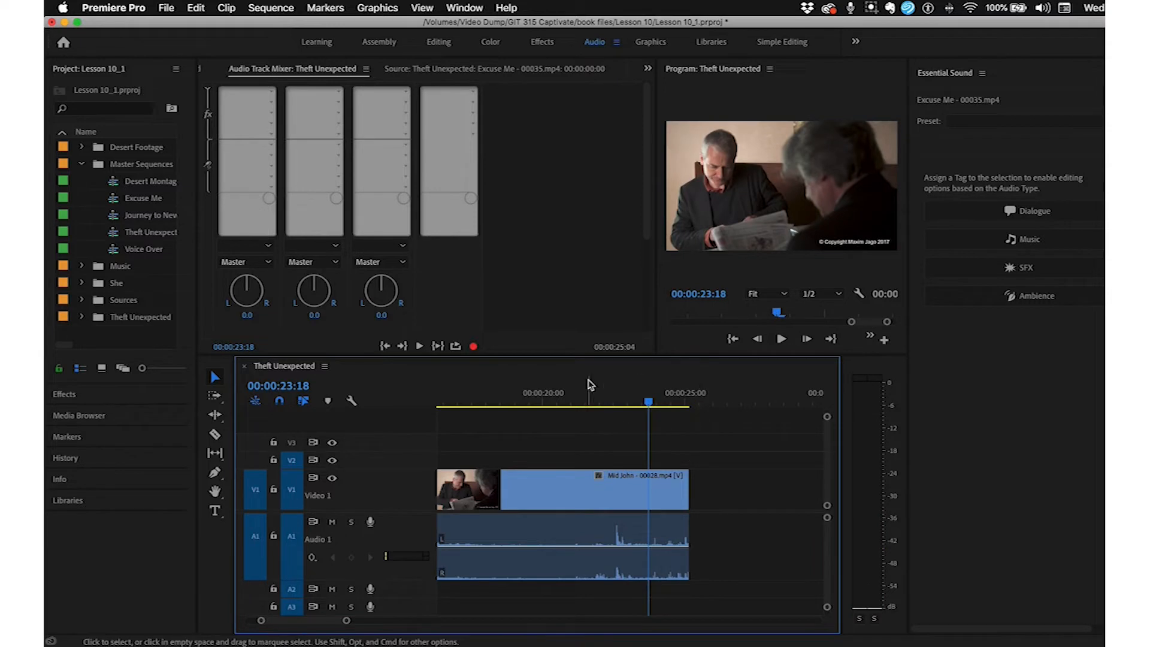
pyautogui.click(601, 395)
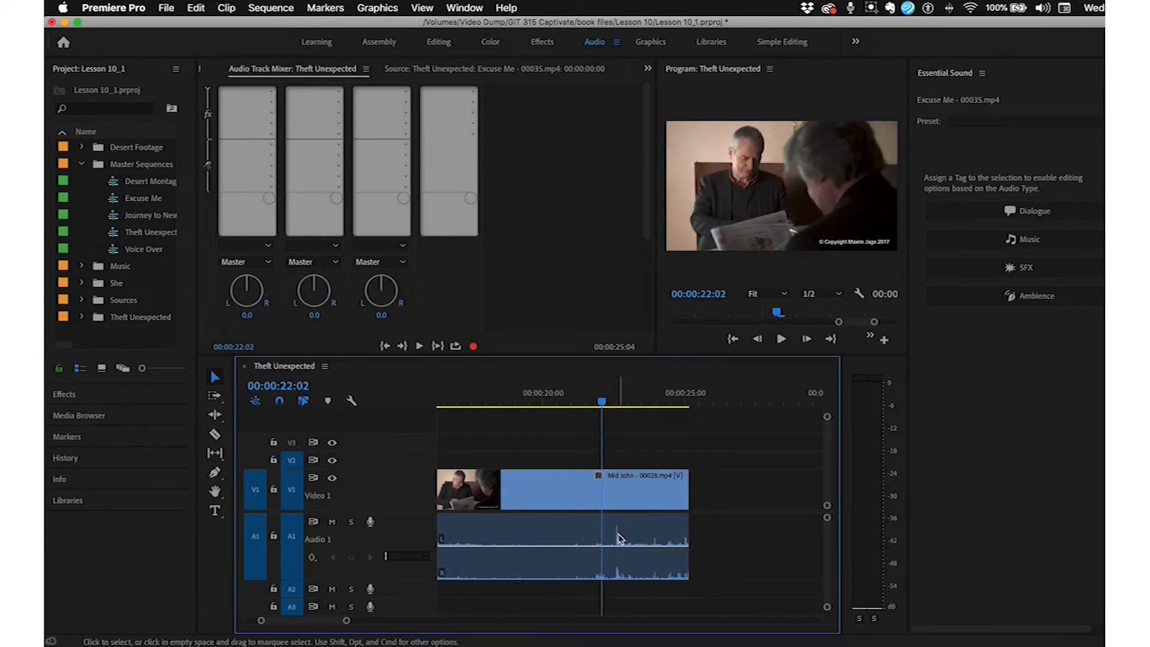
pyautogui.press('space')
pyautogui.press('space')
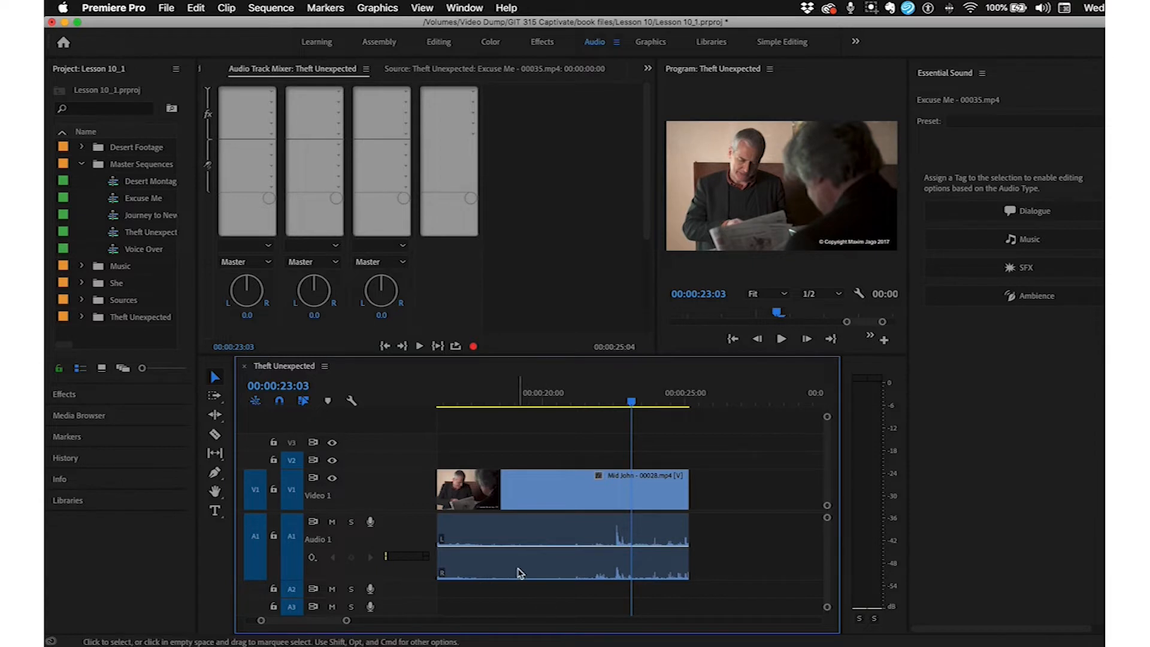
# Step: Expand the Music bin and place the Cooking Montage music on audio track A2, starting at about 17 seconds
pyautogui.moveTo(519, 572)
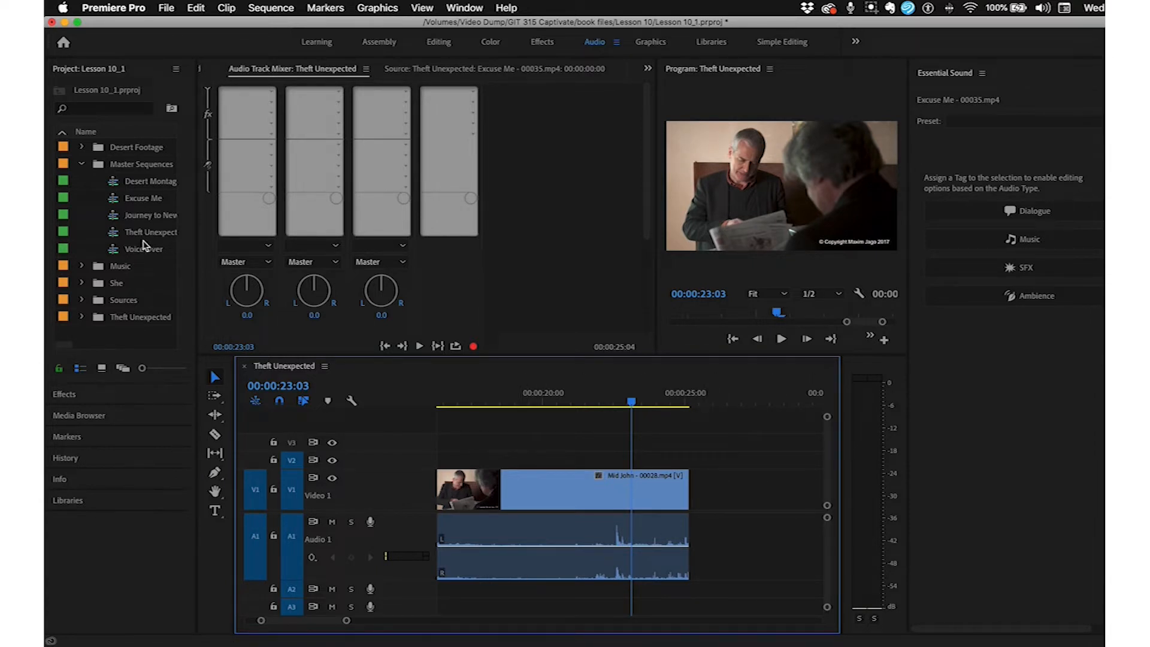
pyautogui.click(81, 266)
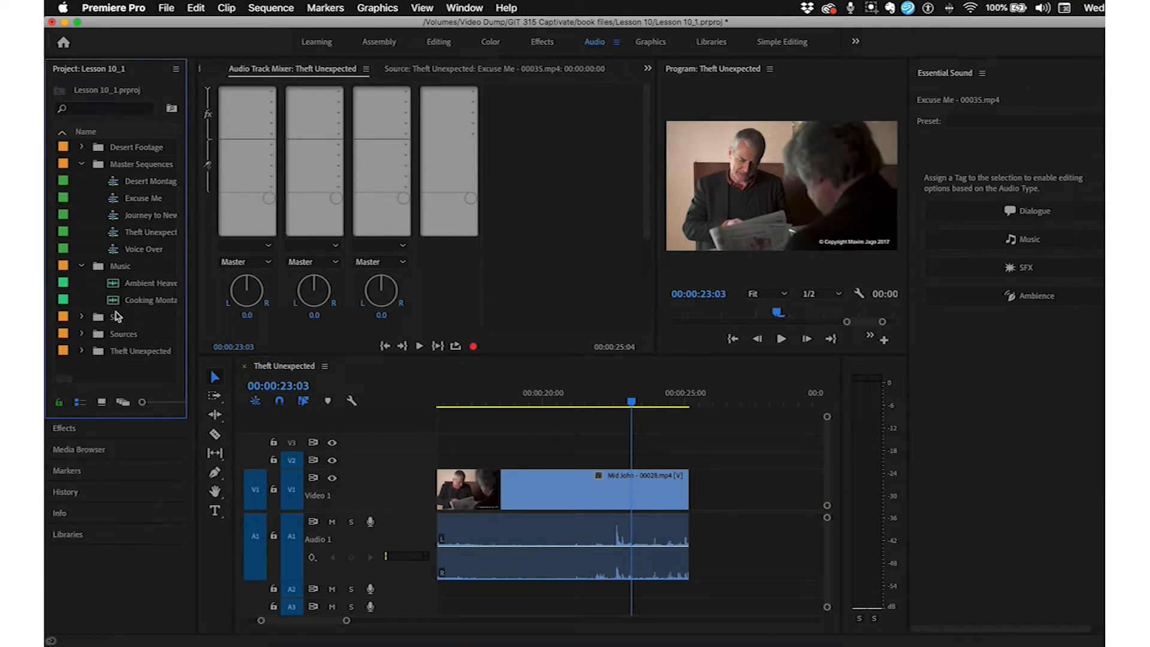
pyautogui.click(150, 306)
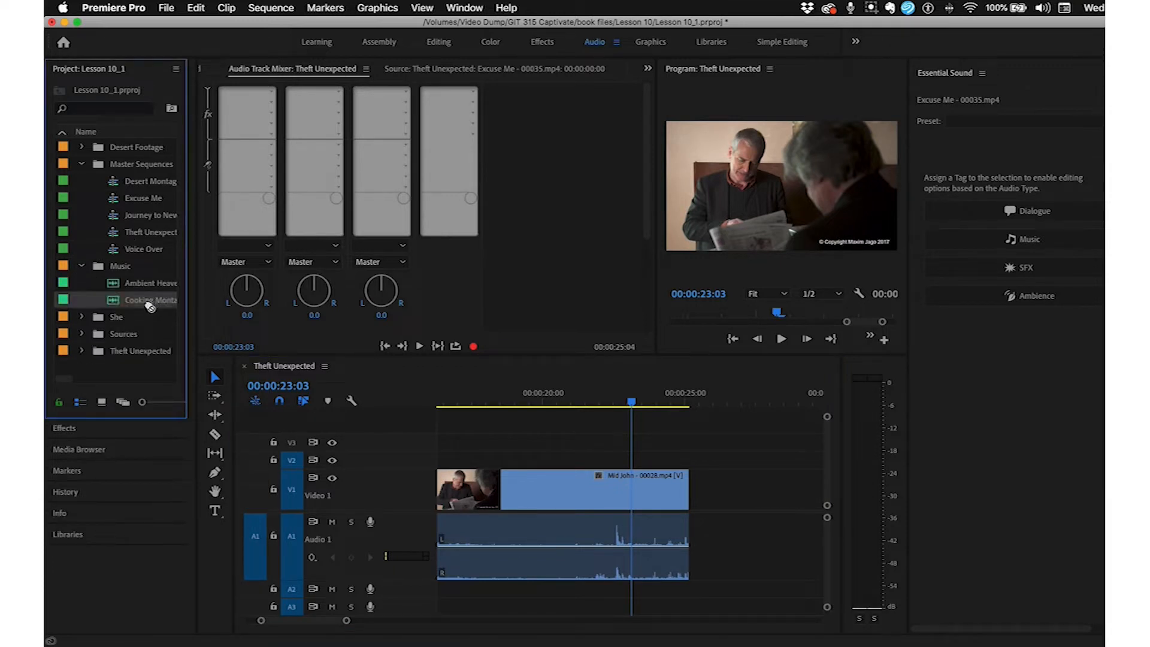
pyautogui.moveTo(150, 306); pyautogui.dragTo(467, 599)
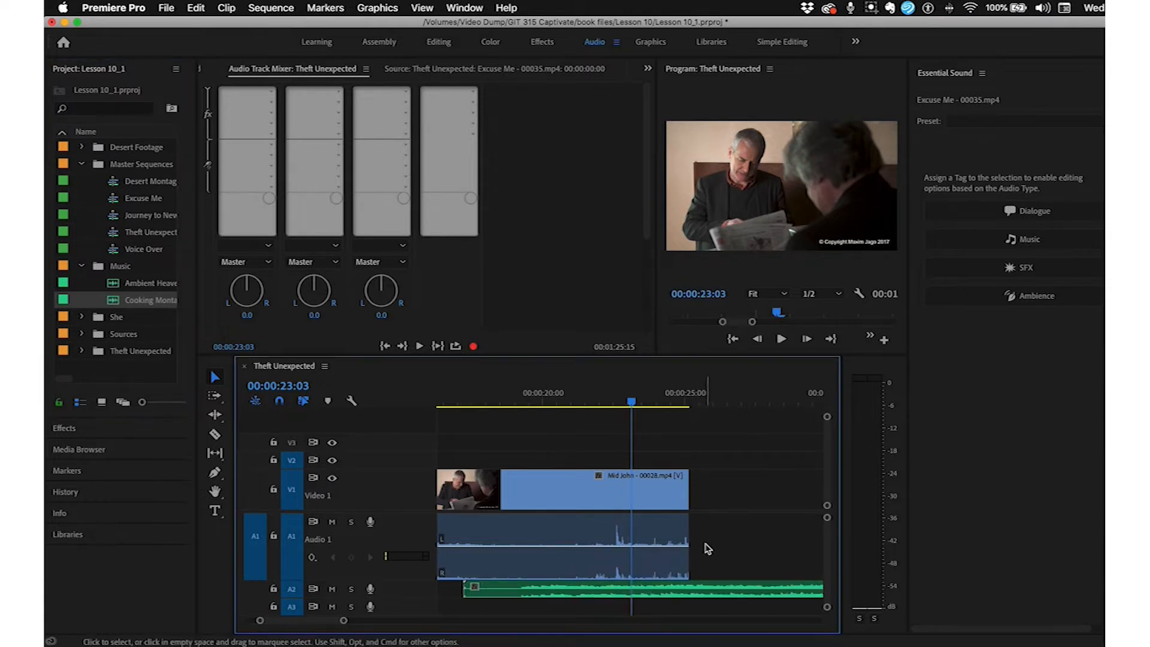
# Step: Play the Cooking Montage music from 00:00:26:17, past the end of the video, to check its audio level
pyautogui.click(732, 396)
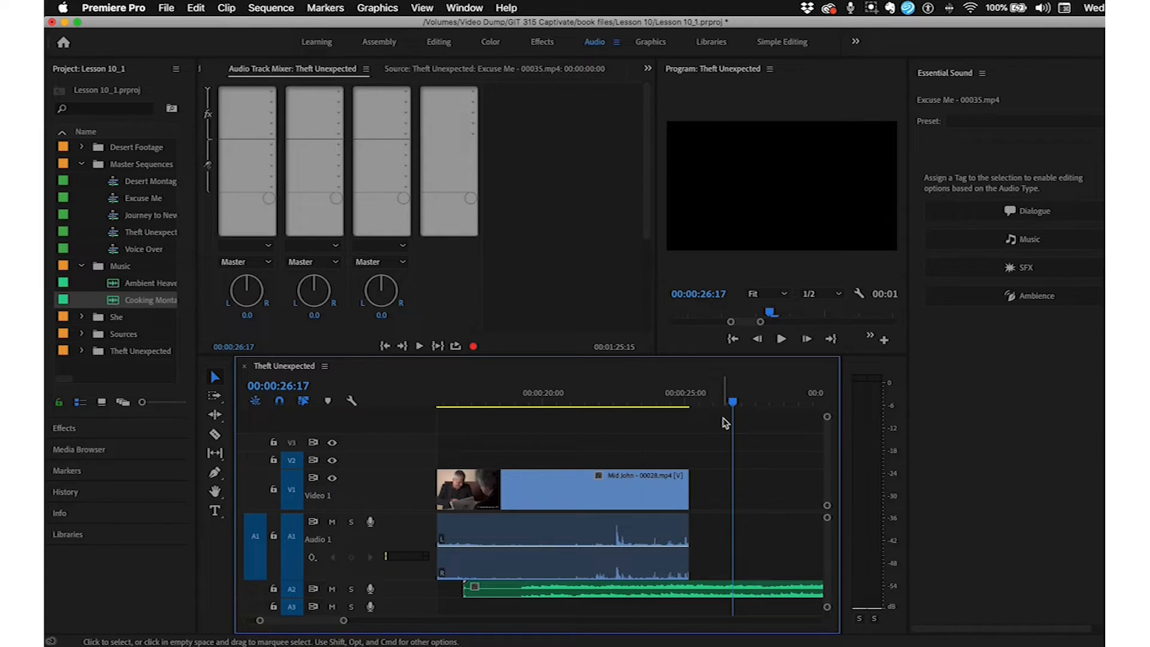
pyautogui.press('space')
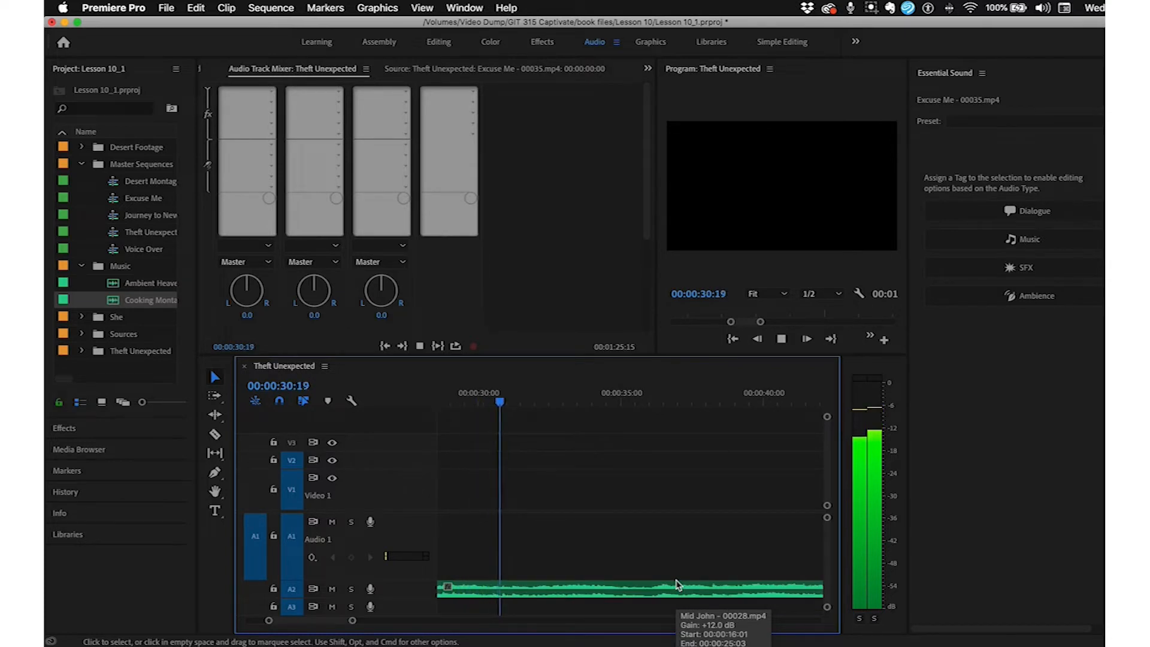
pyautogui.press('space')
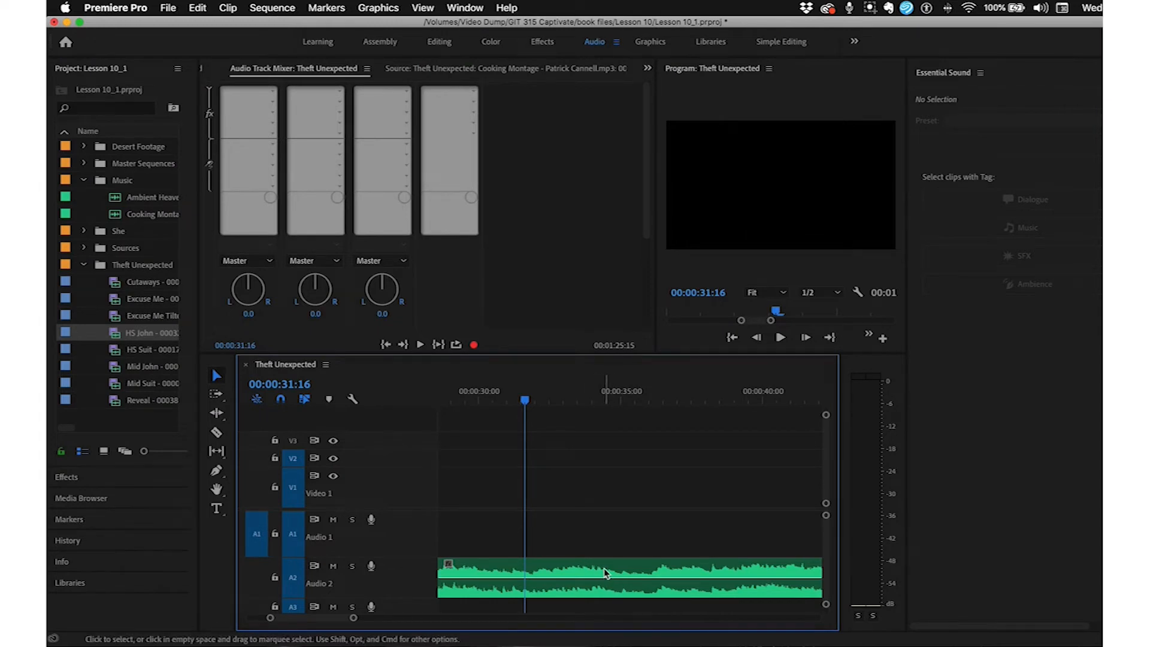
# Step: Open the Cooking Montage clip in the Source Monitor, play part of its waveform, and scrub to 00:00:16:13
pyautogui.doubleClick(605, 572)
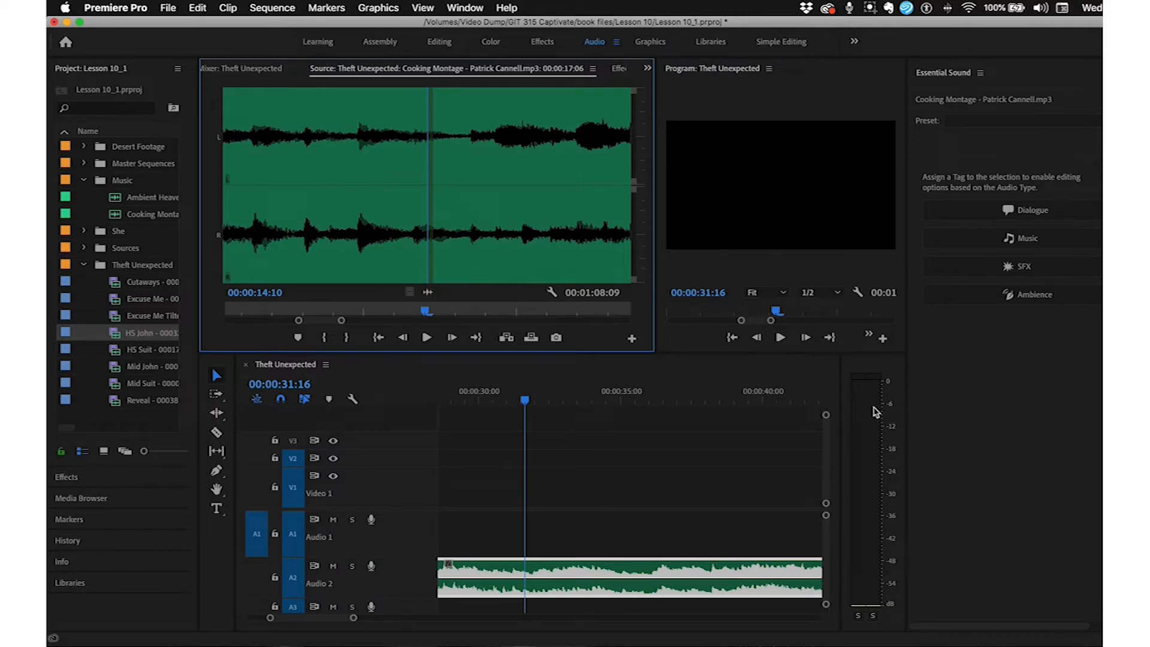
pyautogui.press('space')
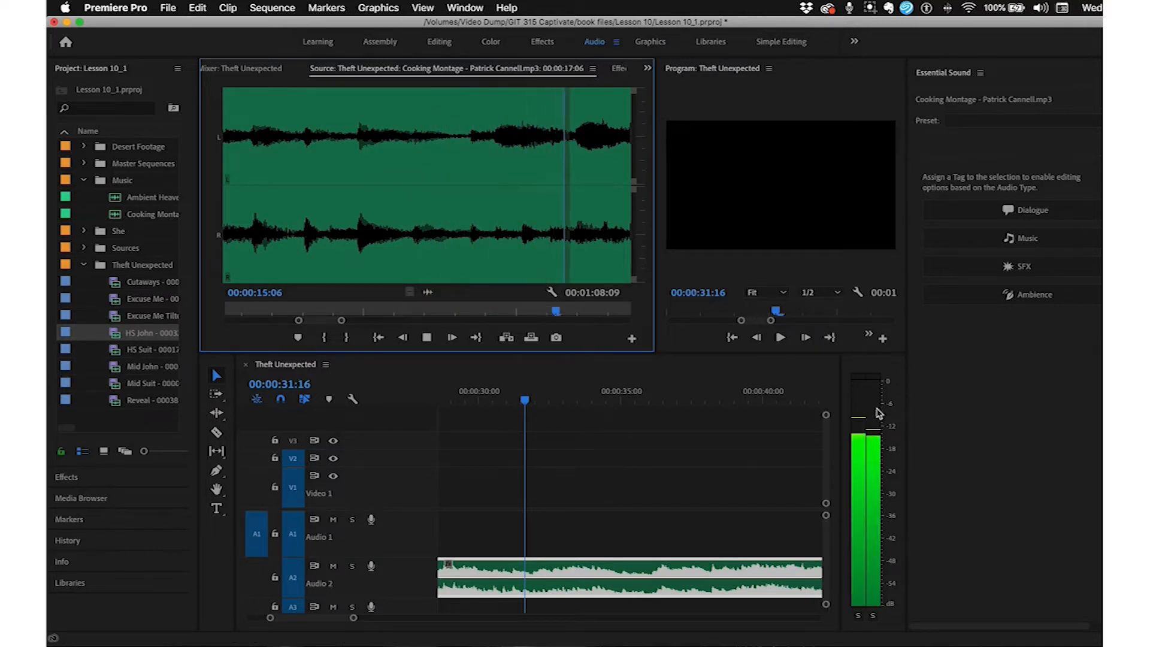
pyautogui.press('space')
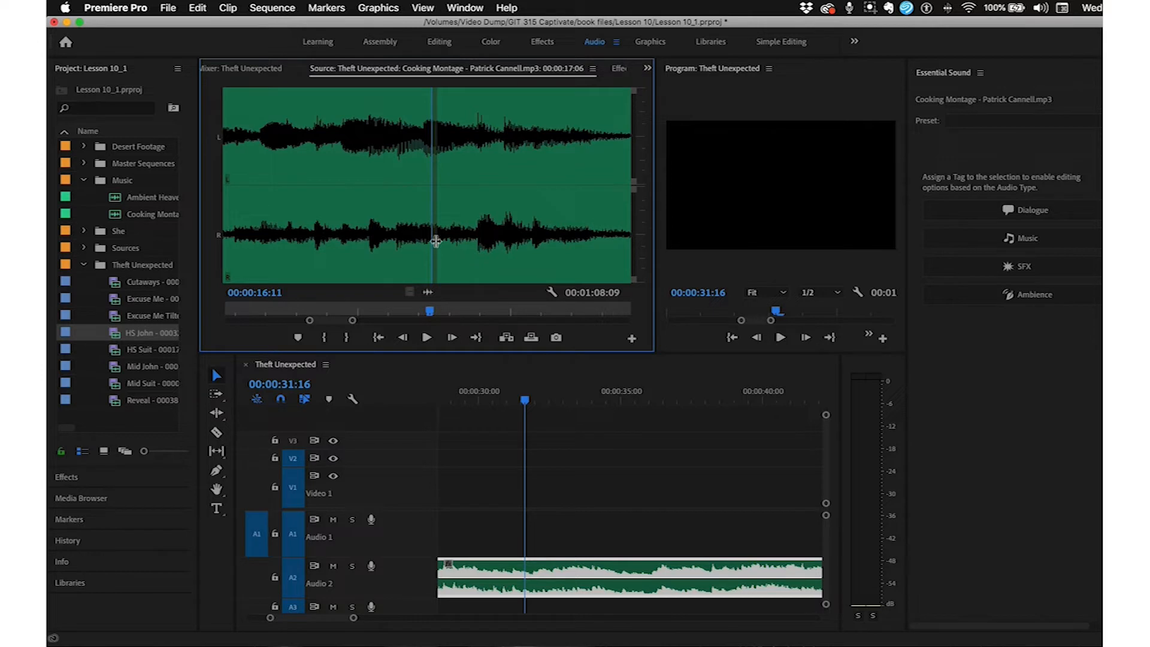
pyautogui.moveTo(430, 145); pyautogui.dragTo(442, 166)
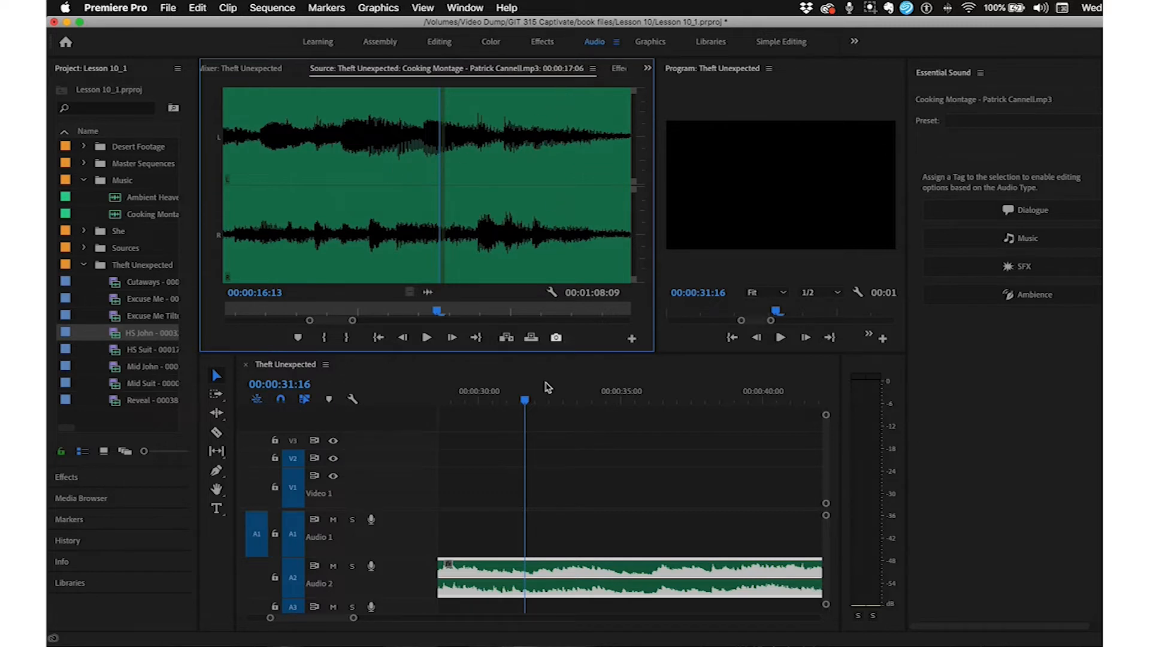
# Step: Open HS John - 00032.mp4 in the Source Monitor and show its video instead of its audio waveform
pyautogui.doubleClick(115, 338)
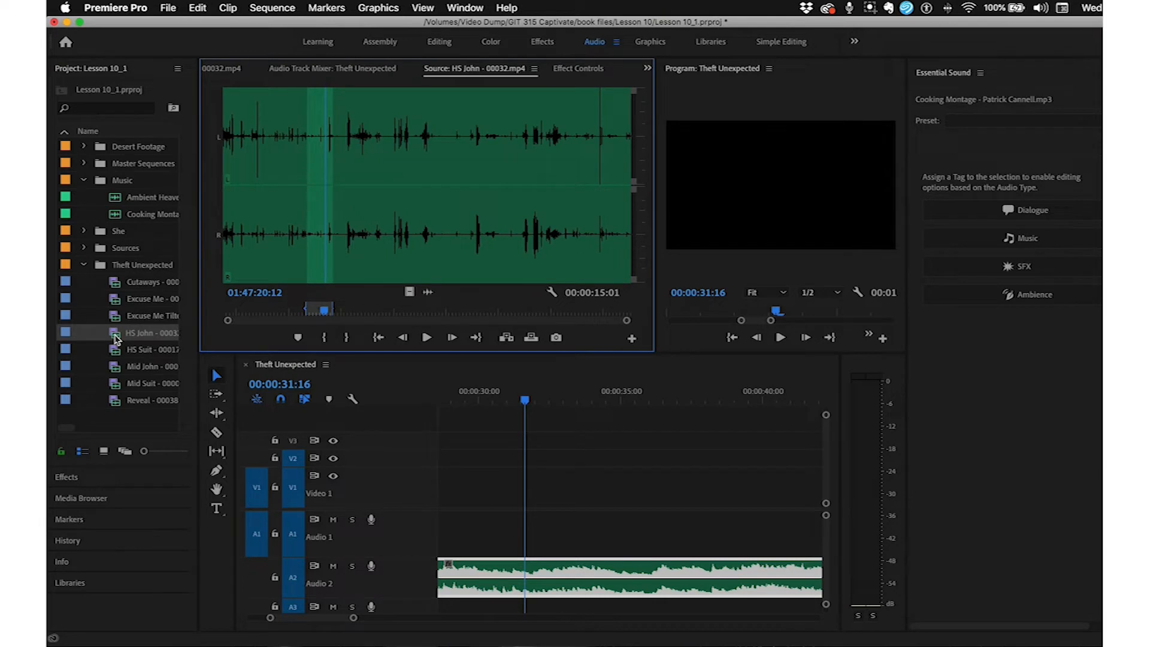
pyautogui.click(409, 292)
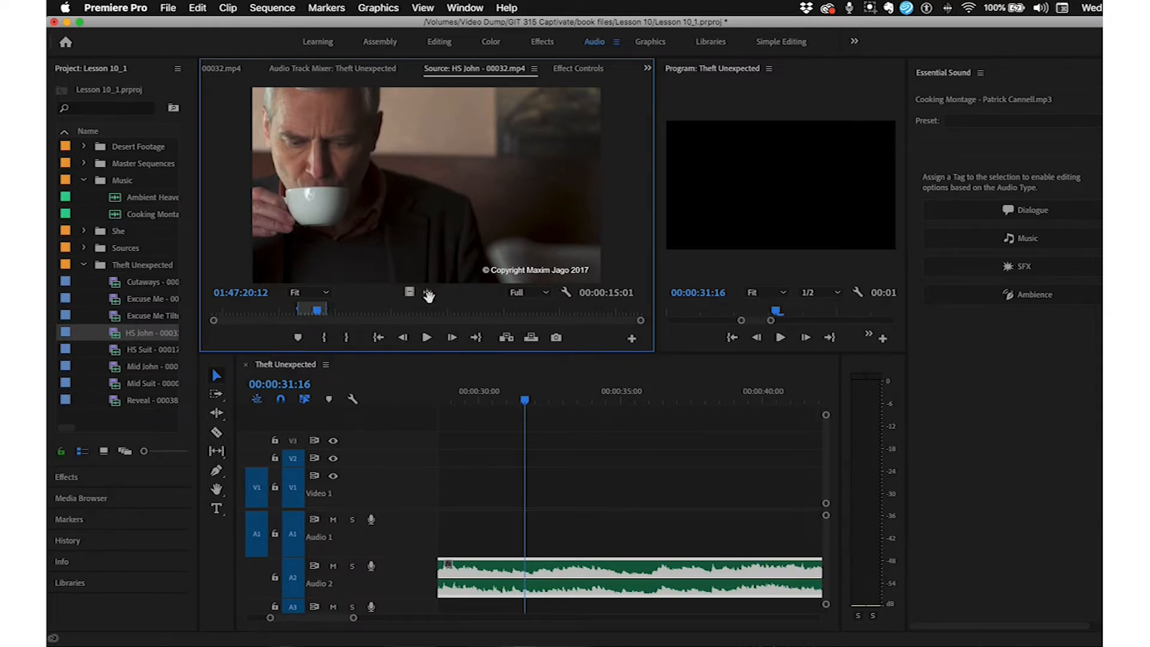
# Step: Show and play the HS John clip's audio waveform, and place only its audio on track A1 at about 32 seconds
pyautogui.click(425, 292)
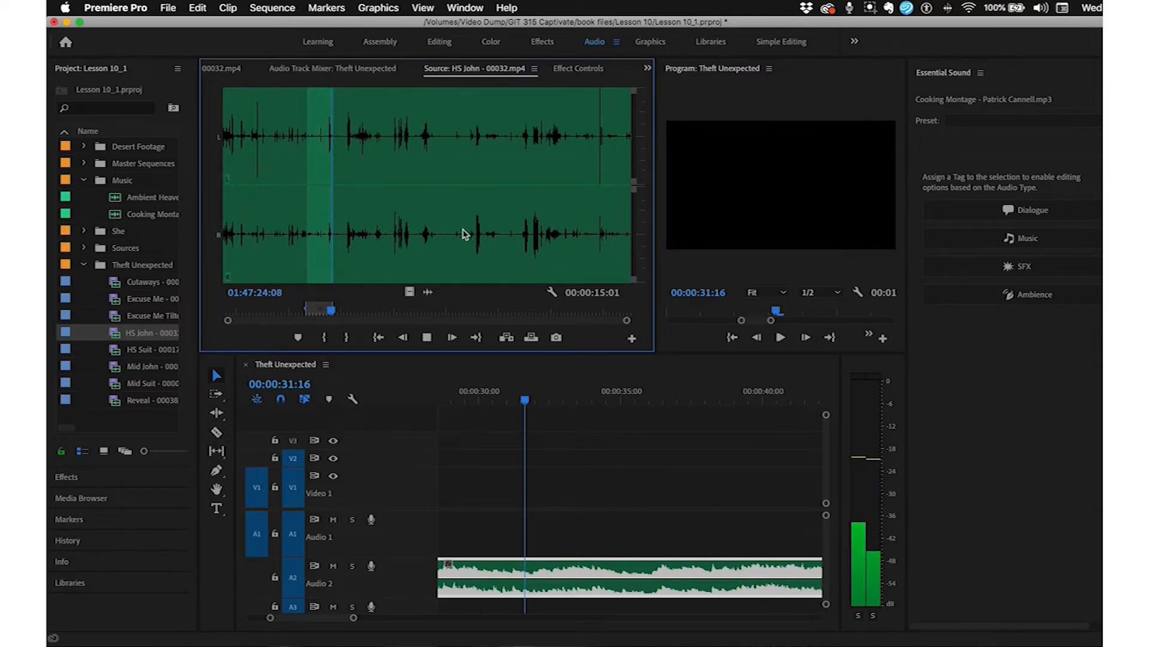
pyautogui.press('space')
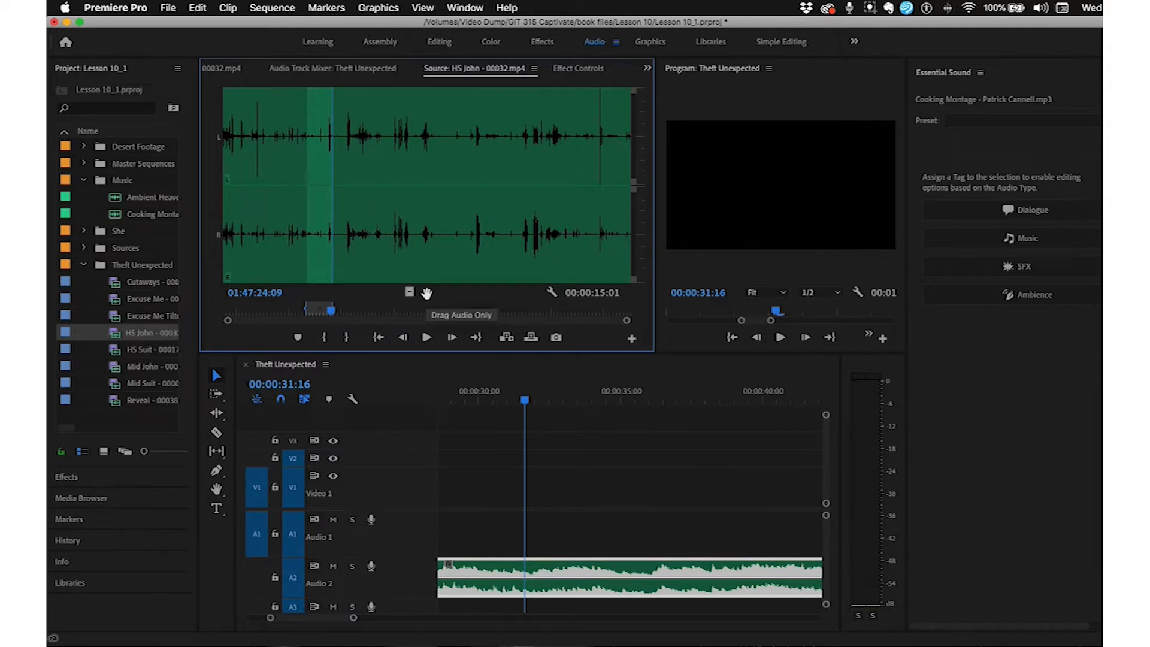
pyautogui.moveTo(428, 292); pyautogui.dragTo(533, 547)
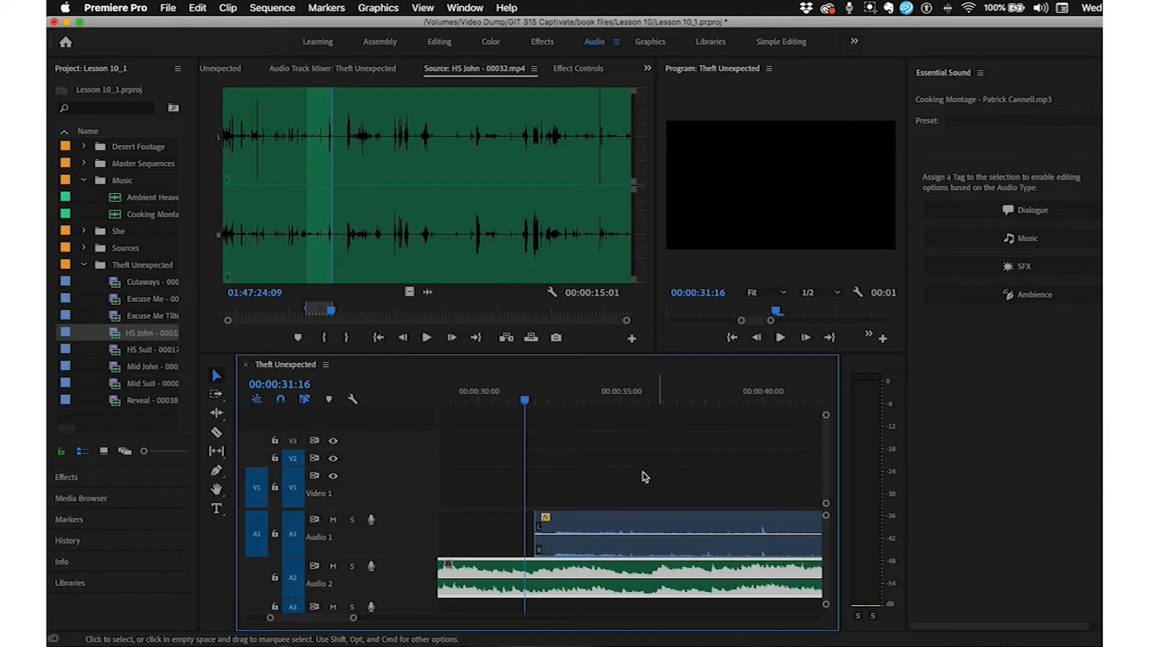
# Step: Mute audio track A1 and unmute it again
pyautogui.press('Up')
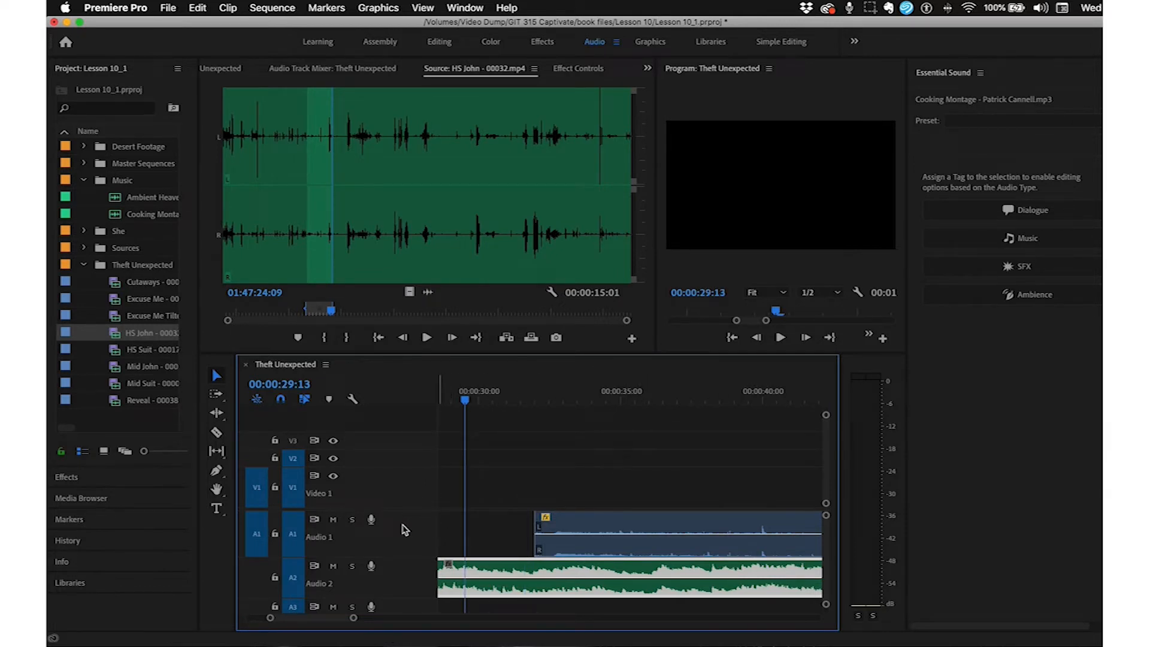
pyautogui.click(333, 520)
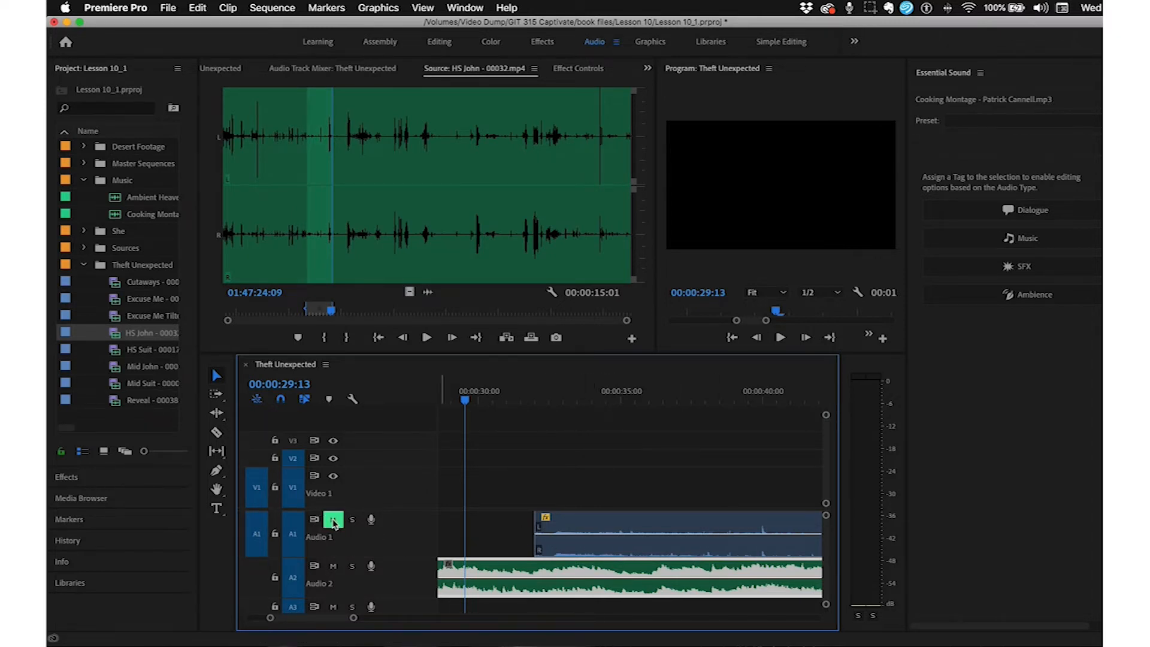
pyautogui.click(333, 520)
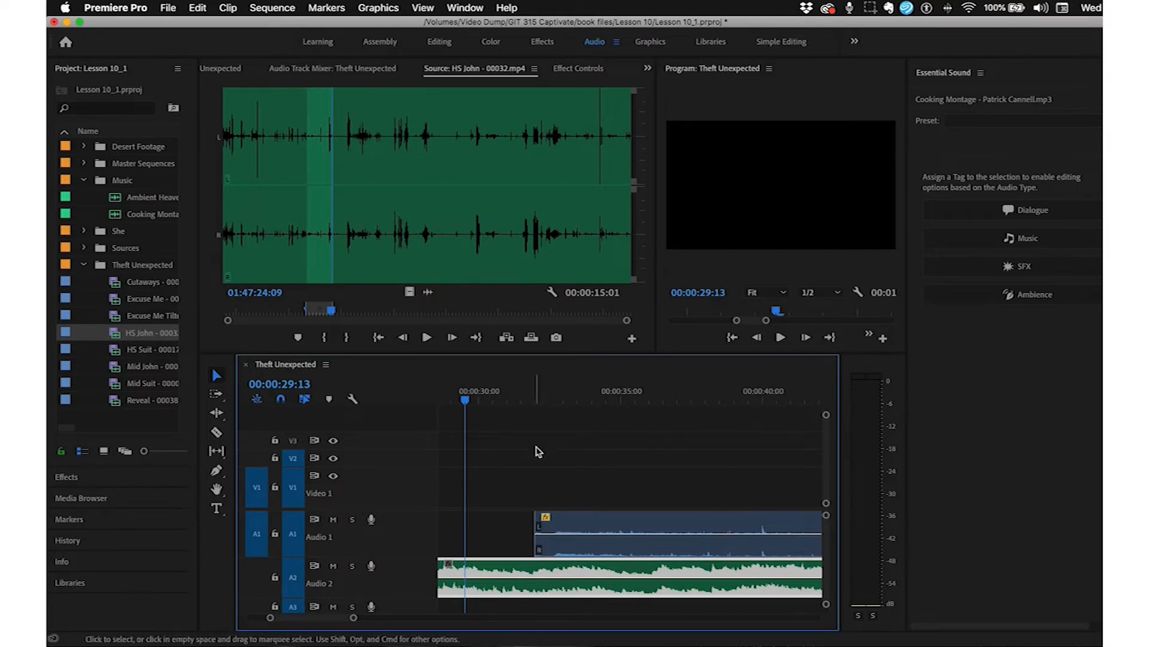
# Step: Play the overlapping clip audio and music from 00:00:31:01, soloing tracks A1 and A2 in turn and releasing each solo
pyautogui.click(508, 397)
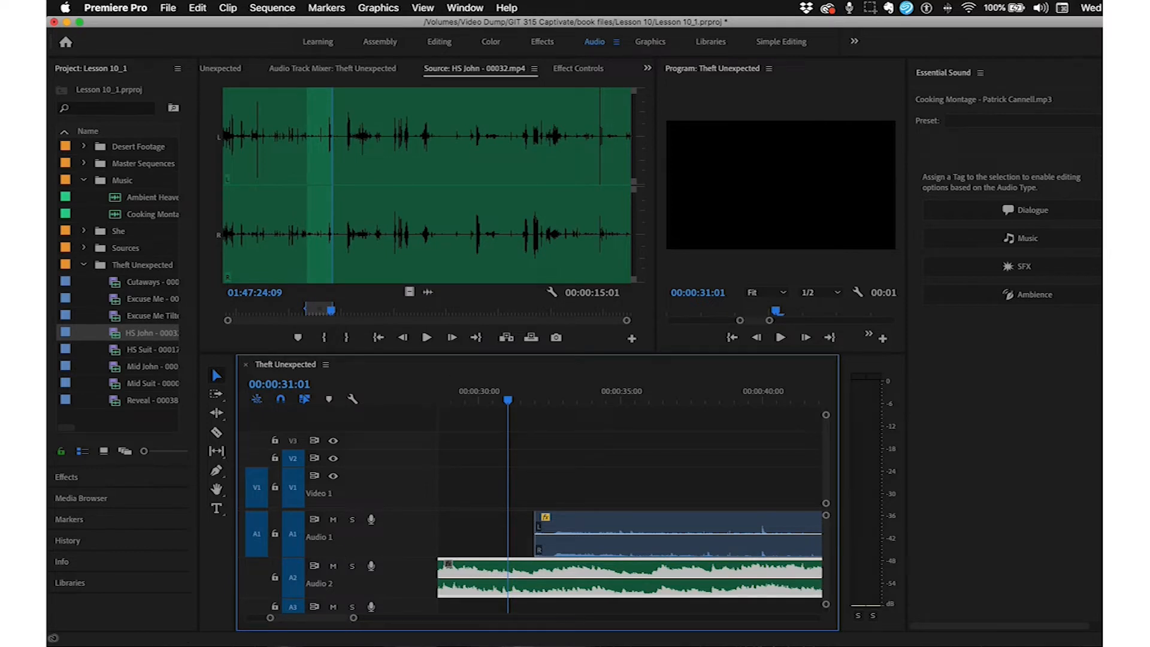
pyautogui.press('space')
pyautogui.click(352, 521)
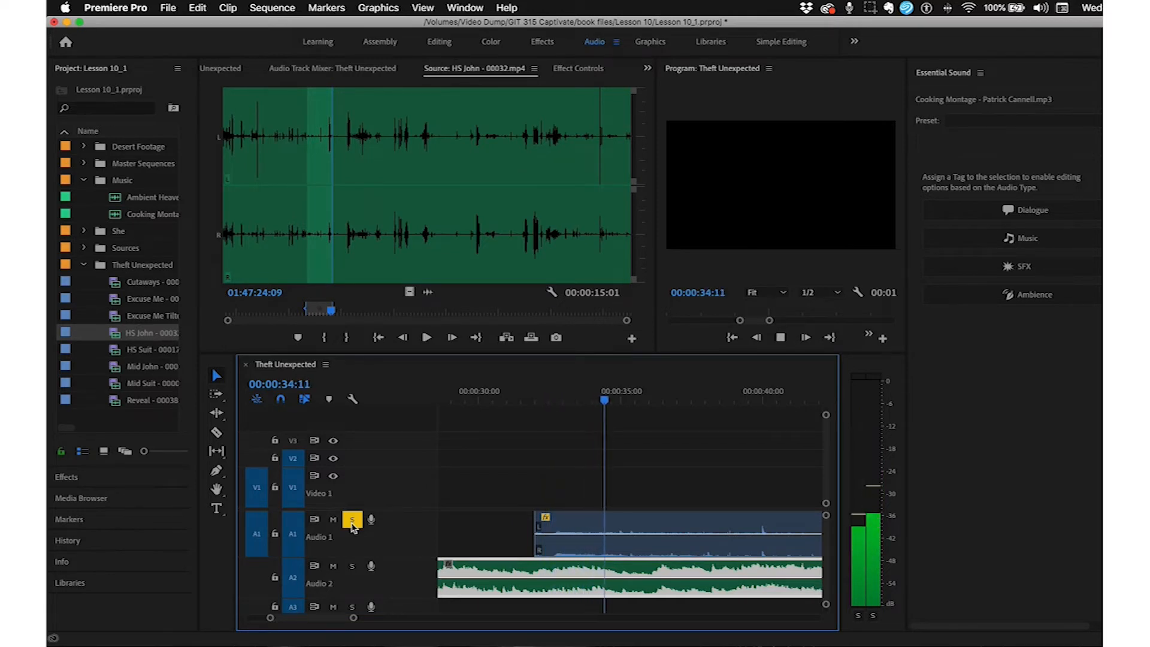
pyautogui.click(352, 521)
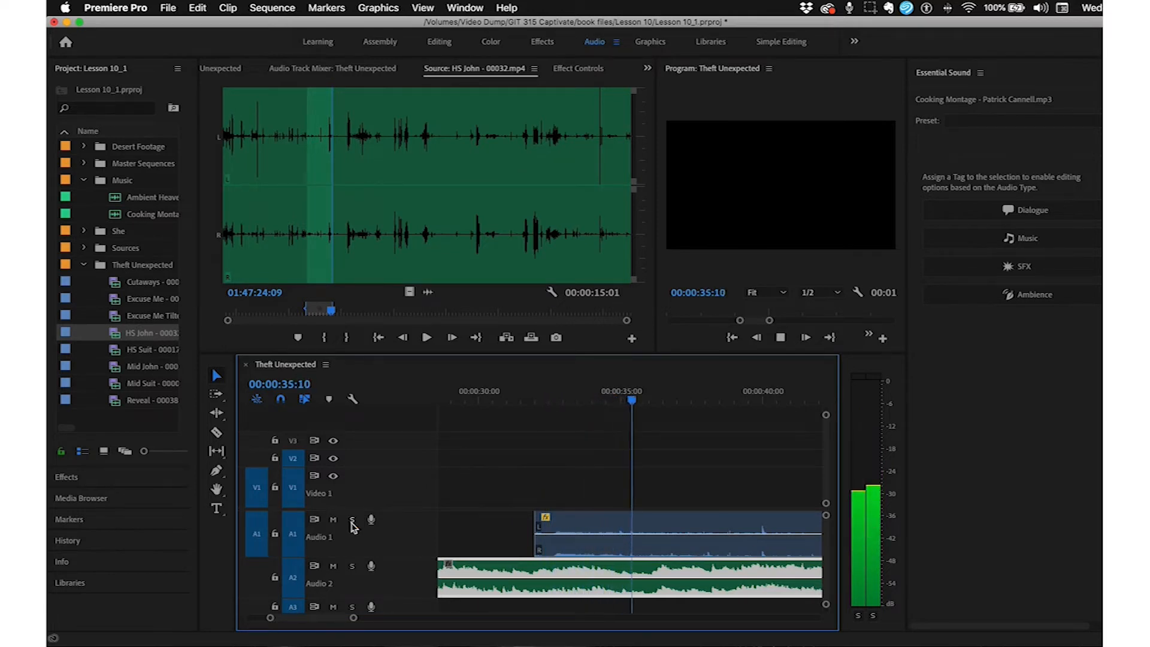
pyautogui.click(352, 567)
pyautogui.click(353, 569)
pyautogui.press('space')
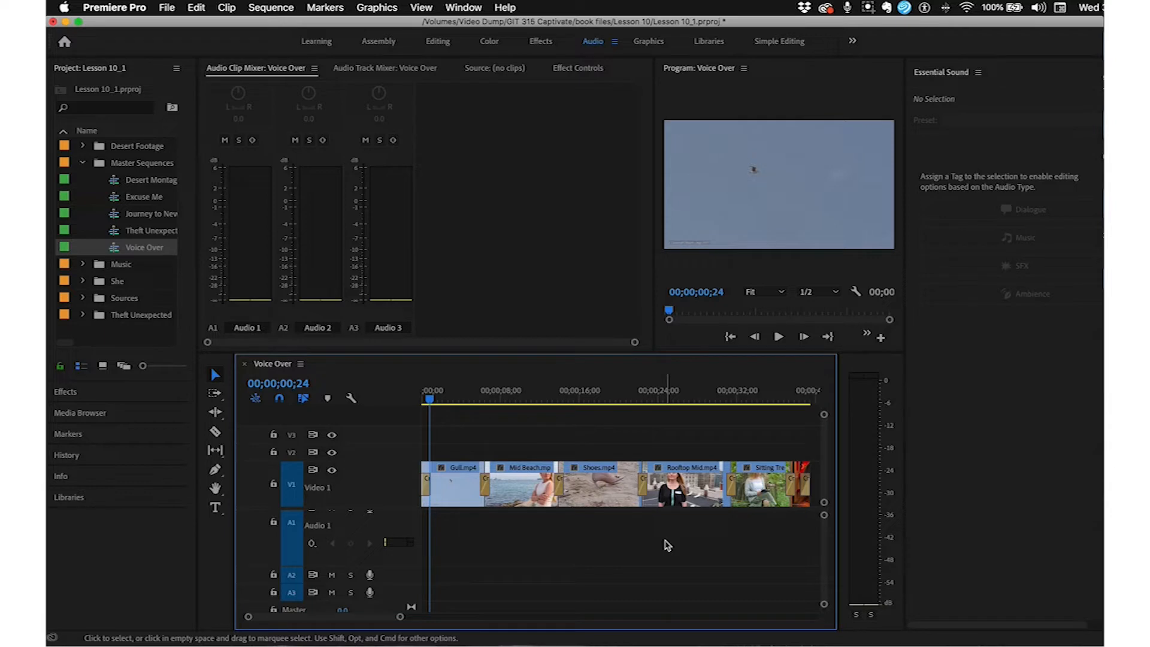
# Step: Position the playhead at 00;00;06;11 in the Voice Over sequence and reduce the Audio 1 track's height to a compact row
pyautogui.moveTo(432, 400); pyautogui.dragTo(488, 423)
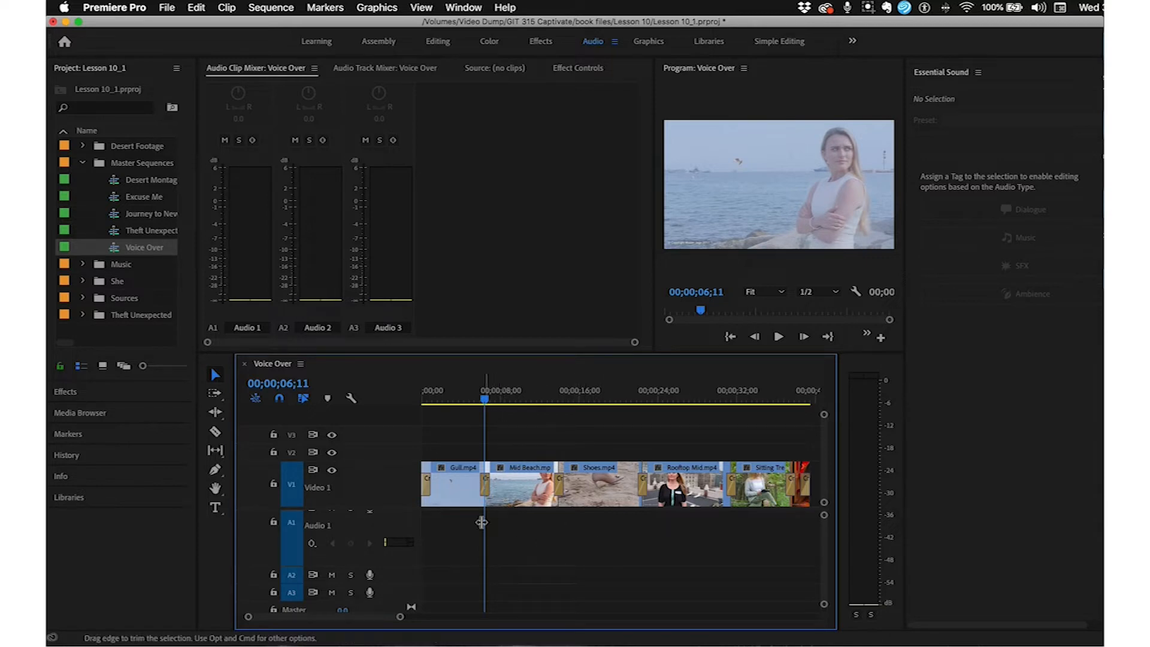
pyautogui.moveTo(404, 566); pyautogui.dragTo(406, 577)
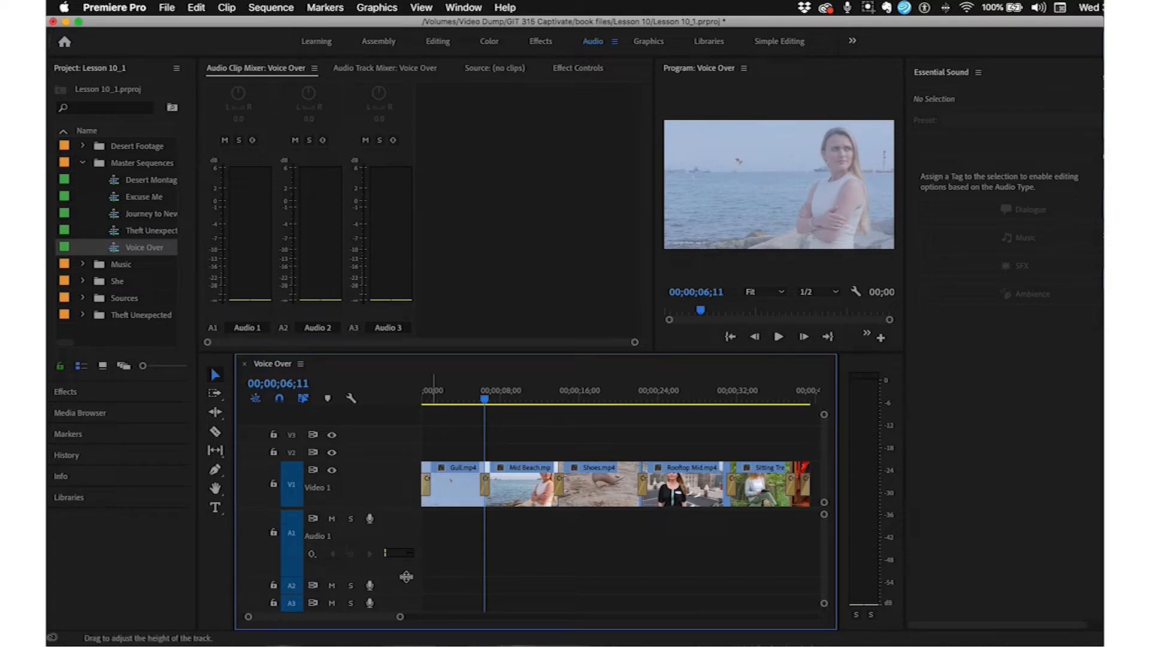
pyautogui.moveTo(408, 576); pyautogui.dragTo(422, 534)
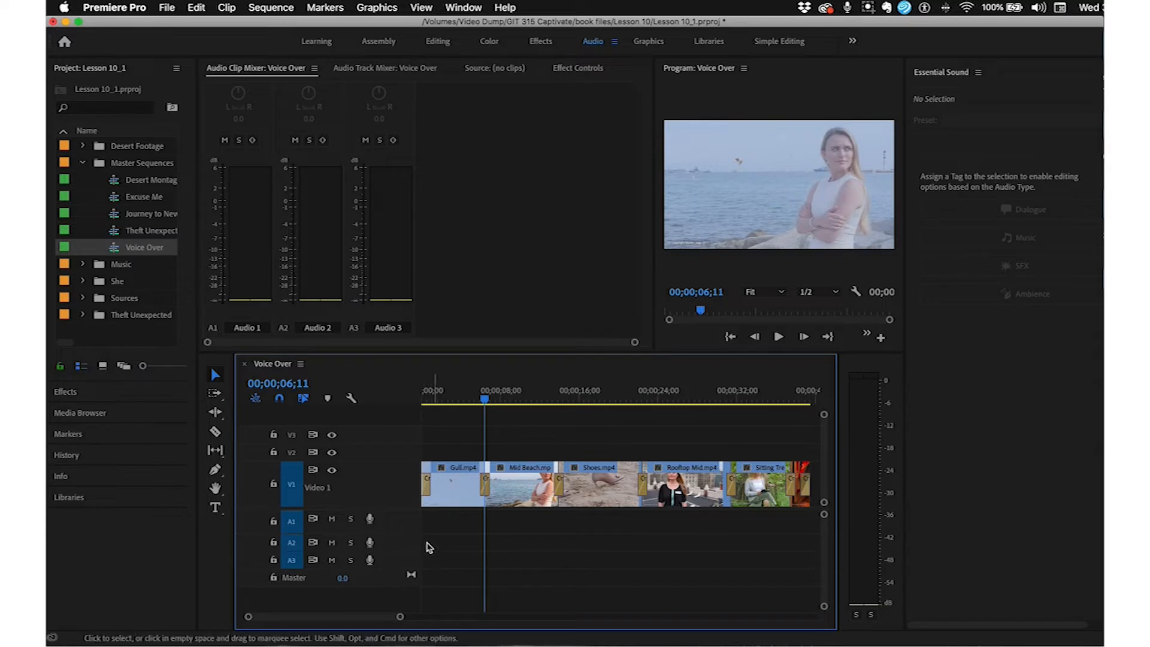
pyautogui.moveTo(412, 533); pyautogui.dragTo(416, 545)
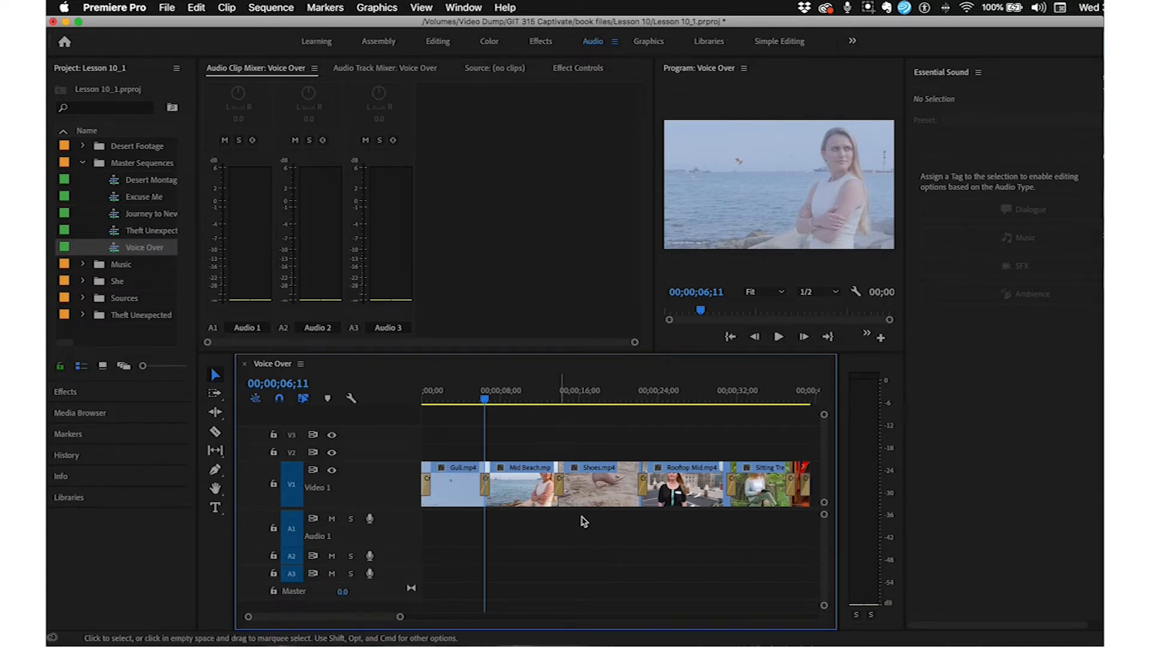
pyautogui.moveTo(398, 544); pyautogui.dragTo(398, 533)
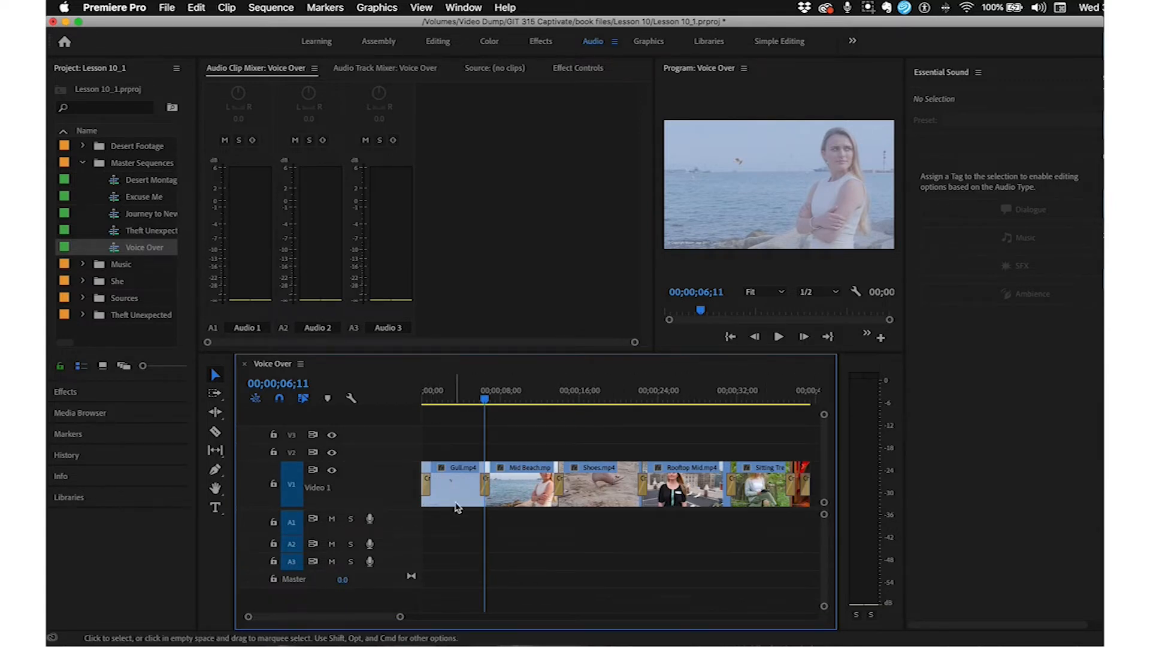
# Step: Record a voice-over on track A2 until 00;00;12;19 and play the recording back from 00;00;06;28
pyautogui.click(369, 544)
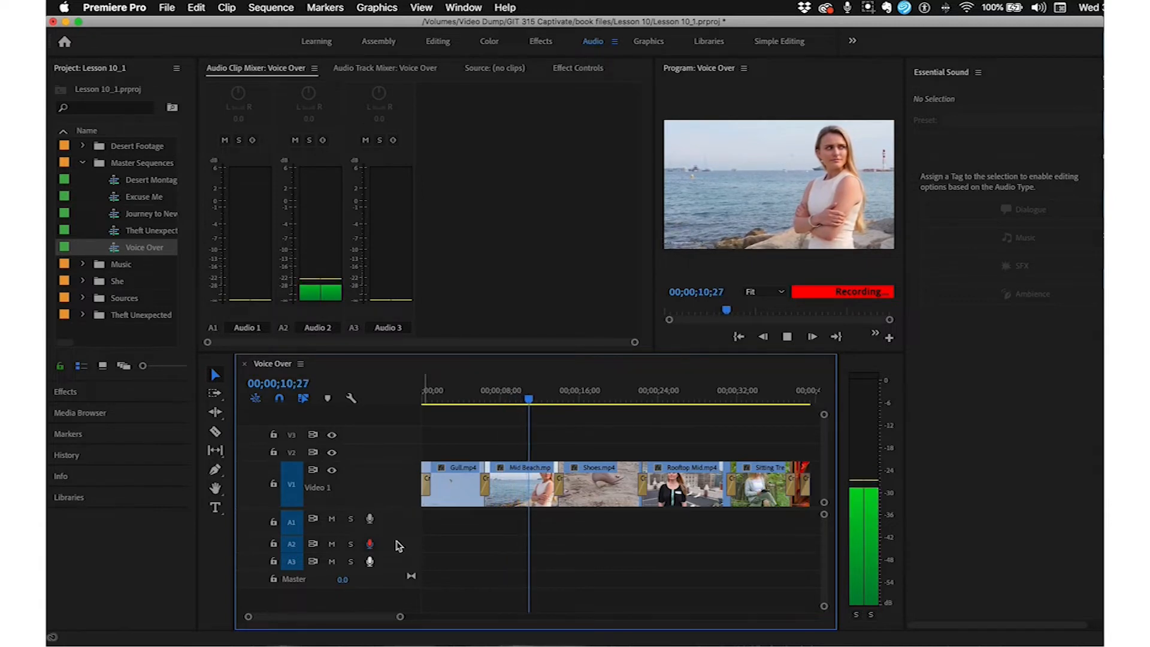
pyautogui.press('space')
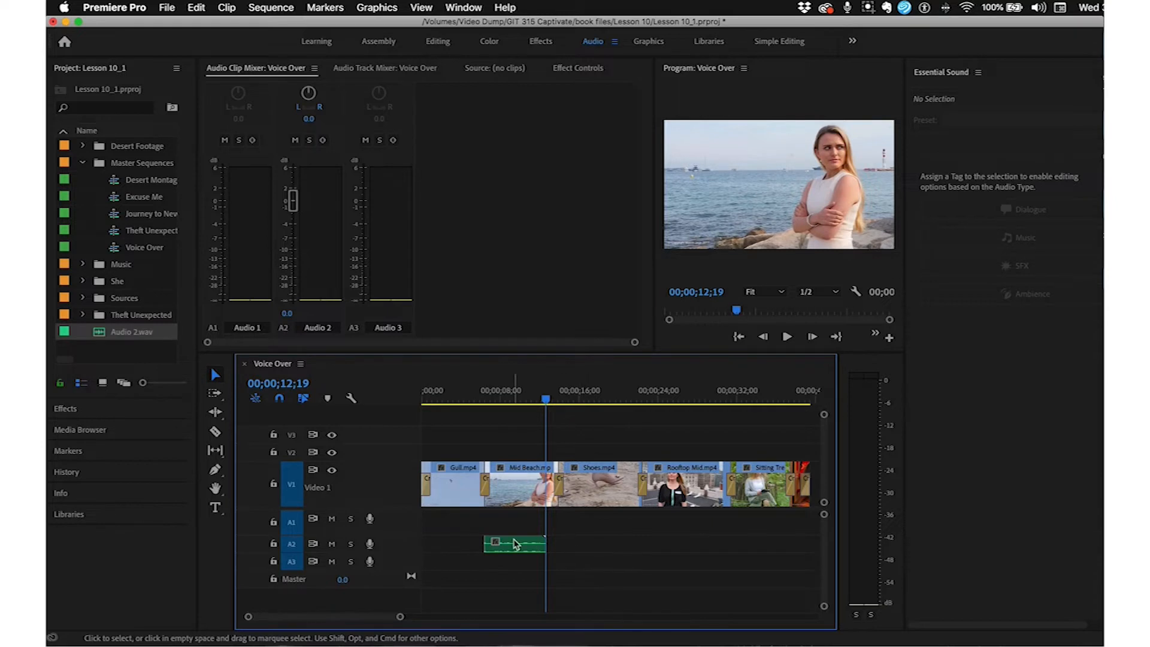
pyautogui.click(490, 398)
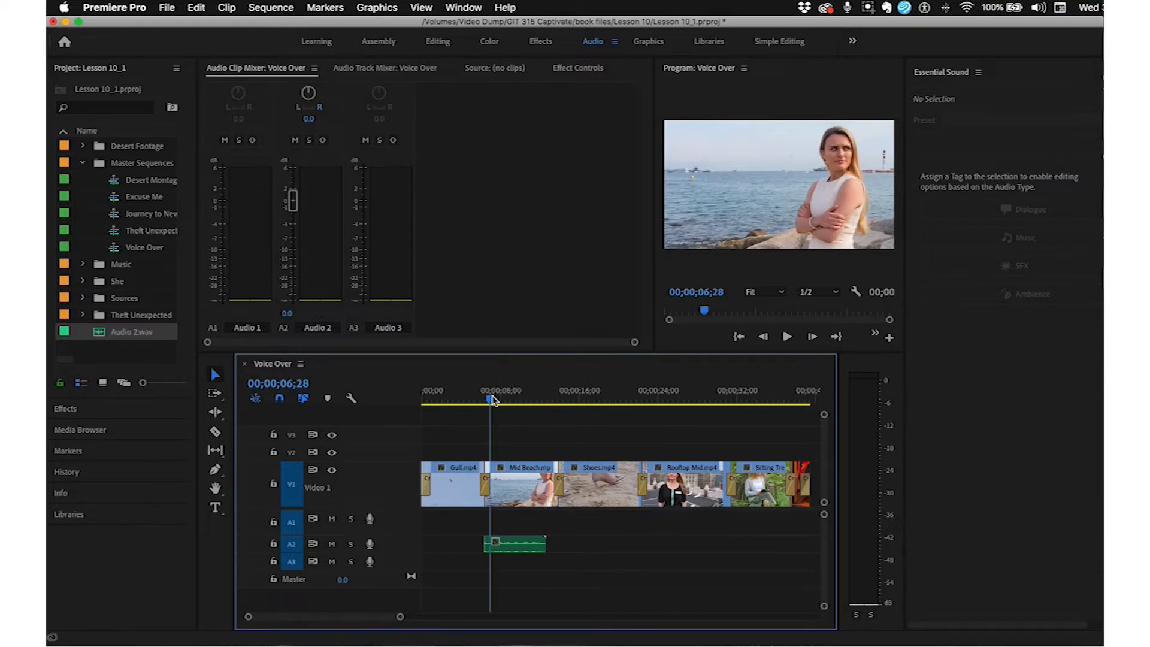
pyautogui.press('space')
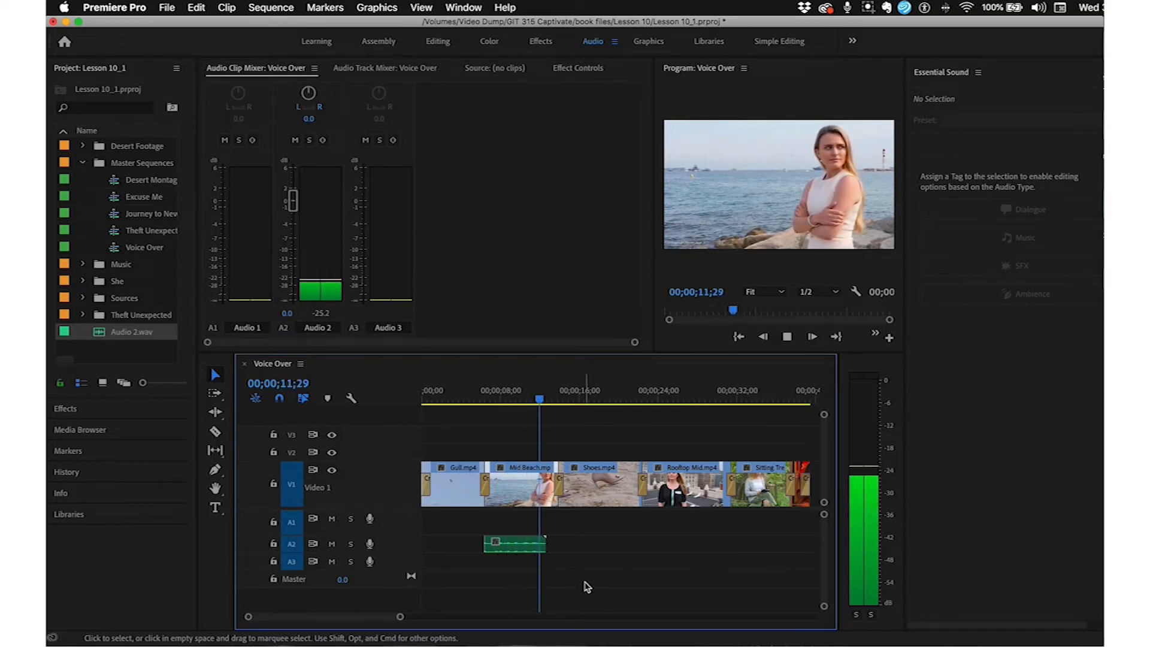
pyautogui.press('space')
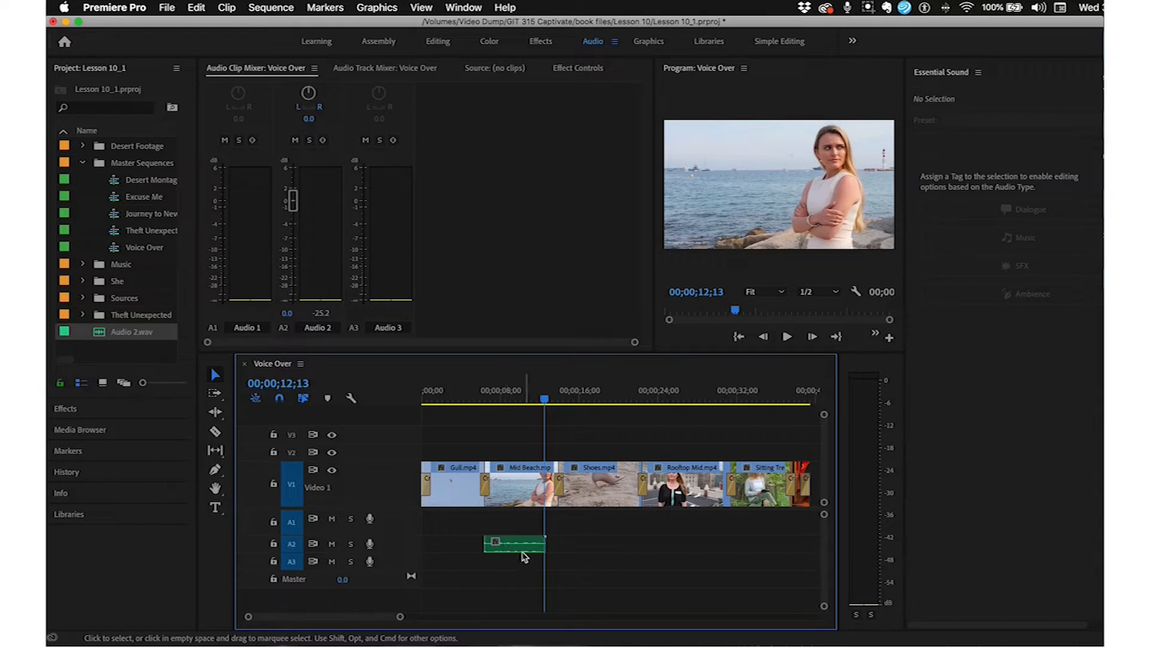
# Step: Trim the end of the recorded voice-over clip to 00;00;12;13 and open its waveform in the Source Monitor
pyautogui.moveTo(544, 542); pyautogui.dragTo(543, 542)
pyautogui.doubleClick(514, 545)
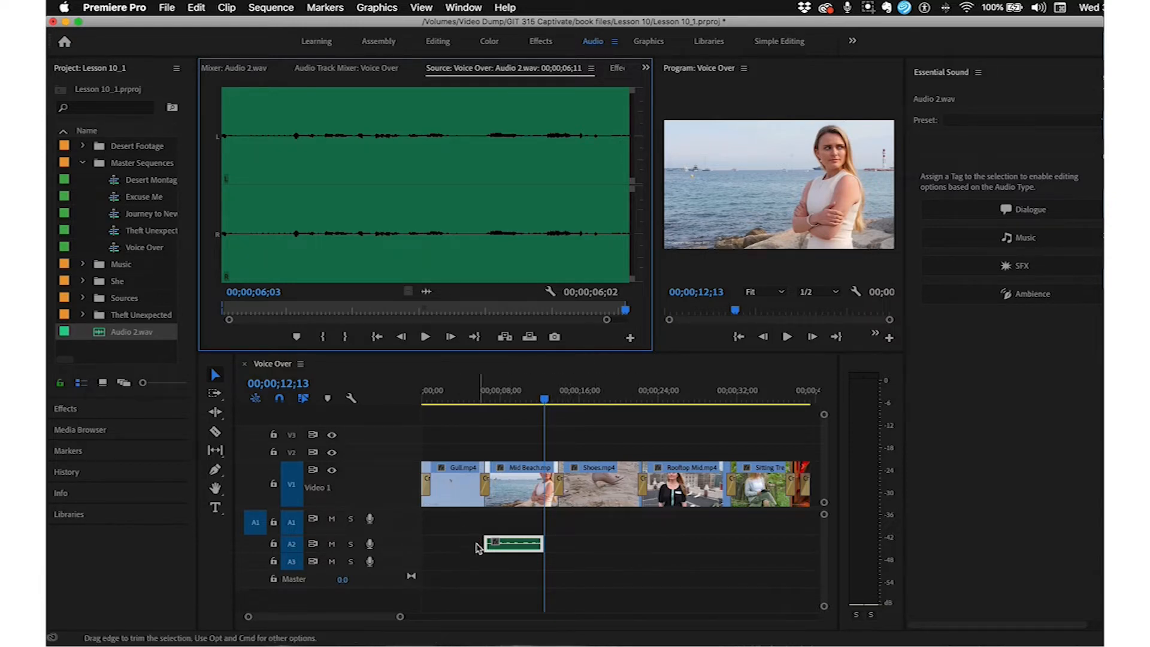
pyautogui.moveTo(481, 543); pyautogui.dragTo(514, 542)
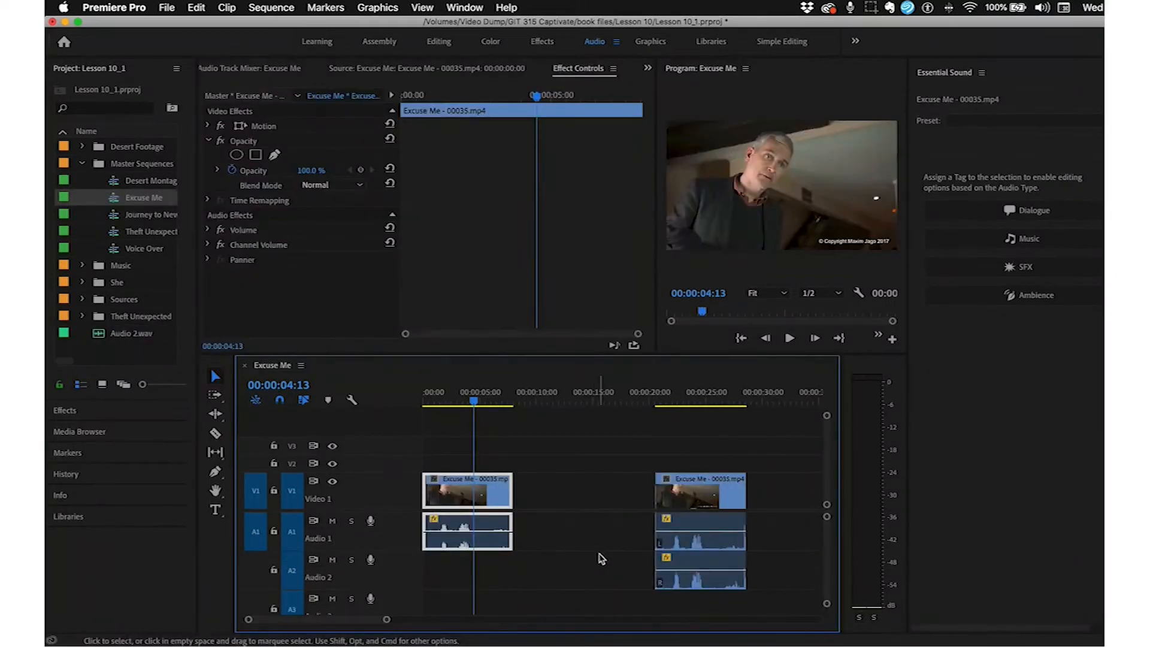
pyautogui.click(585, 536)
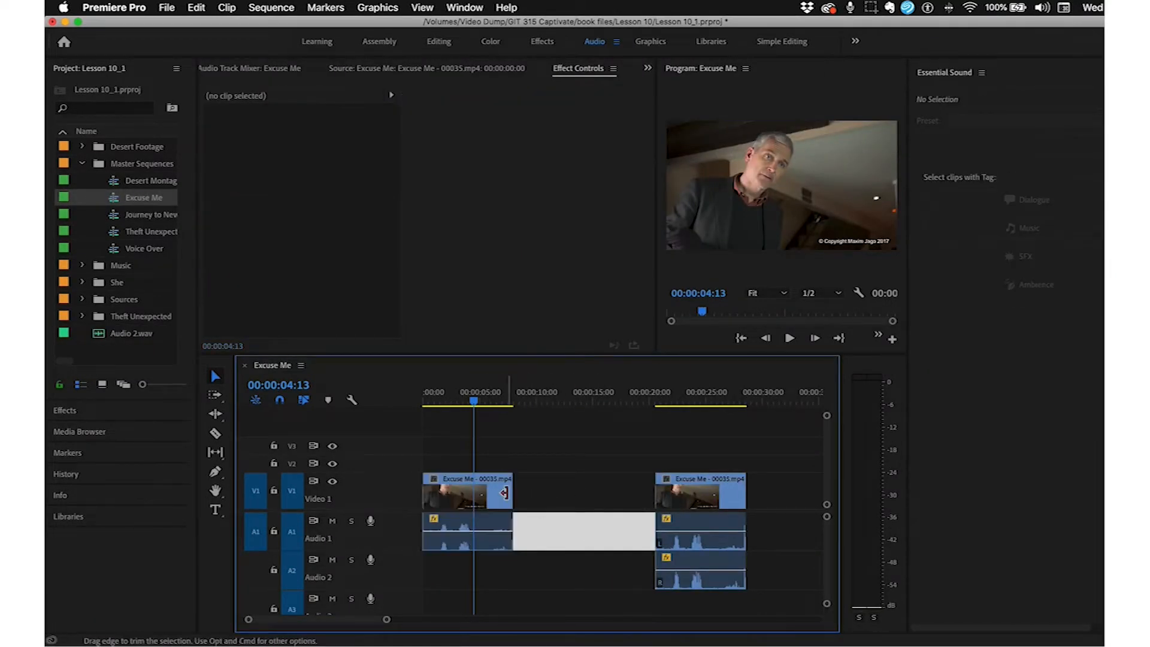
pyautogui.click(587, 492)
pyautogui.click(571, 441)
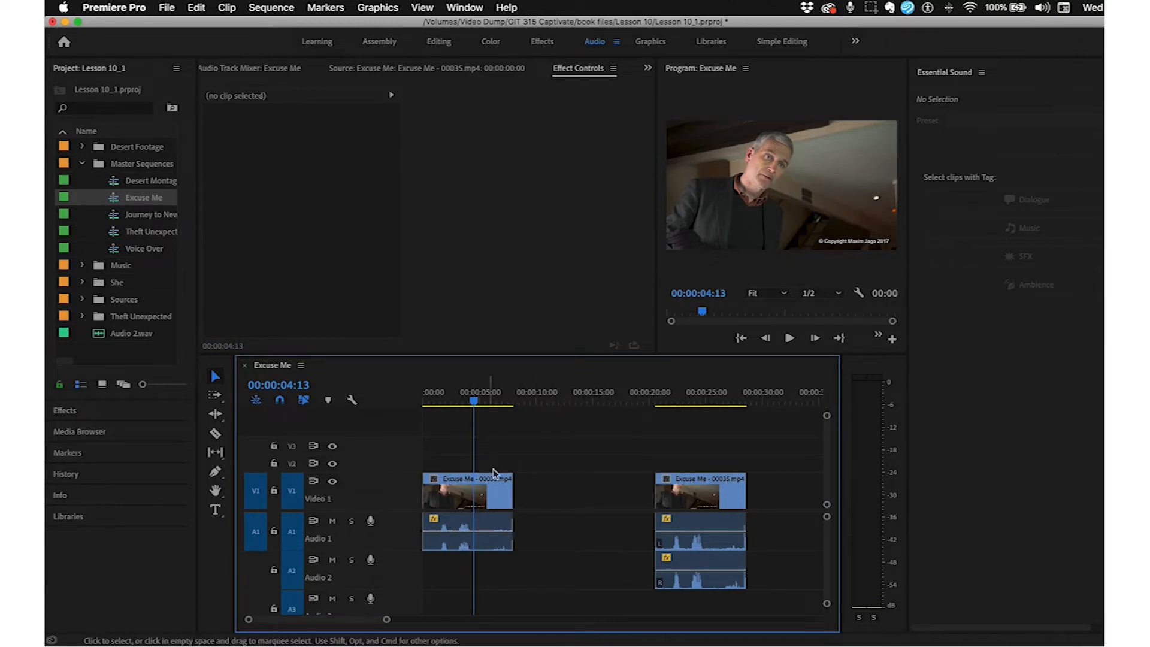
pyautogui.moveTo(453, 444); pyautogui.dragTo(496, 583)
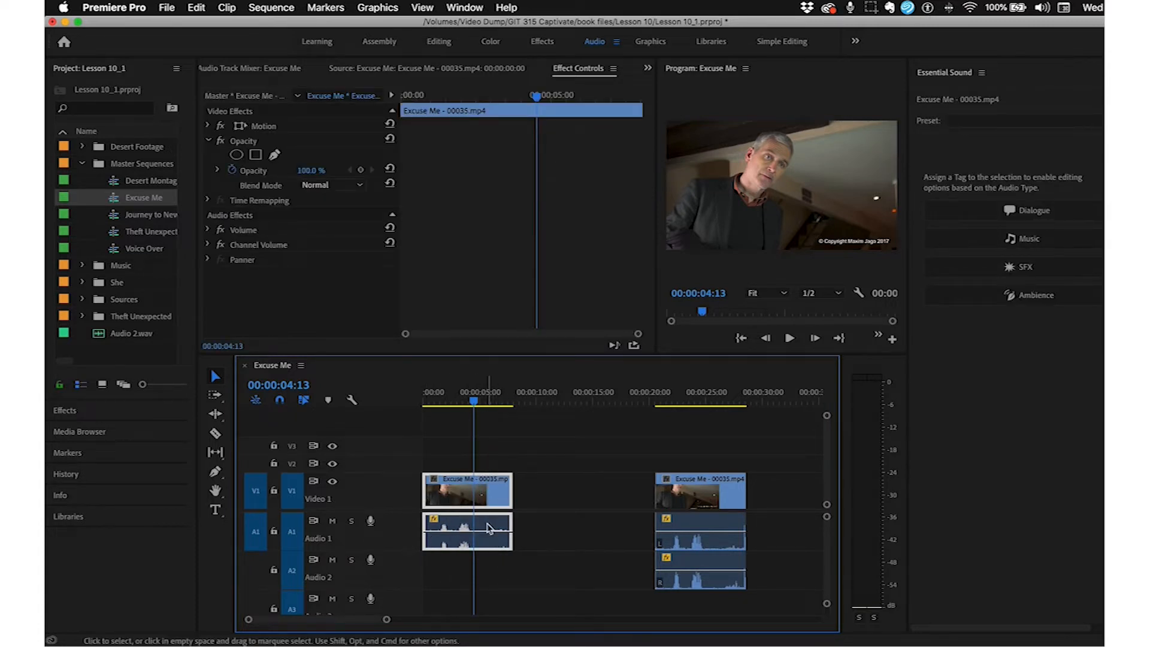
pyautogui.click(586, 540)
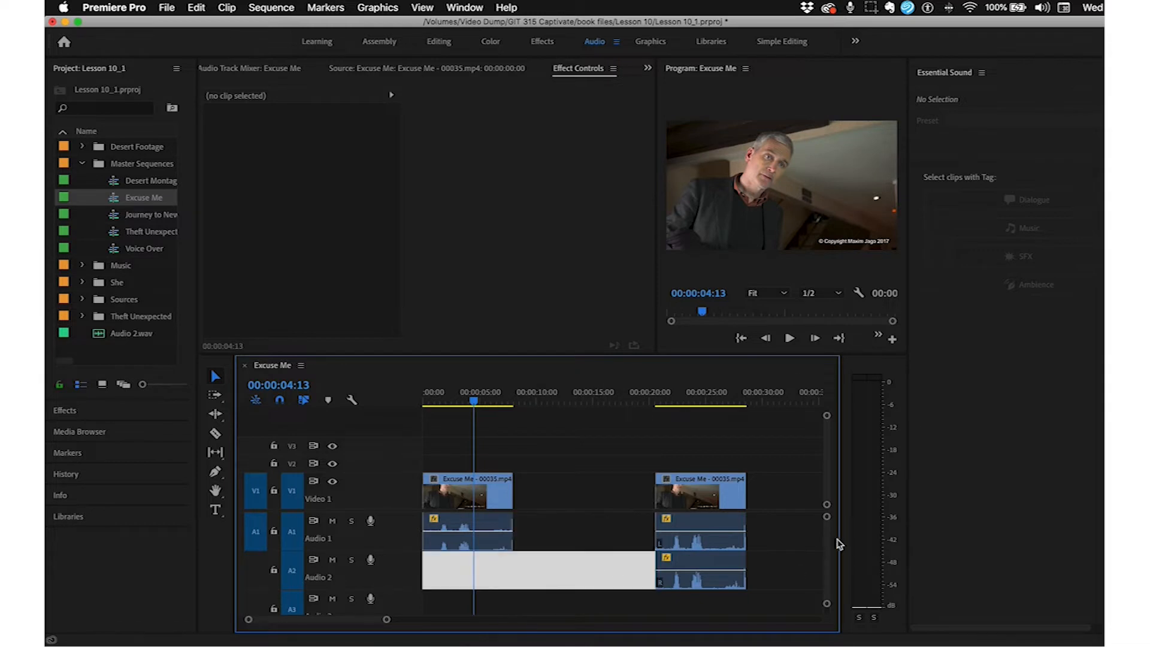
pyautogui.click(782, 542)
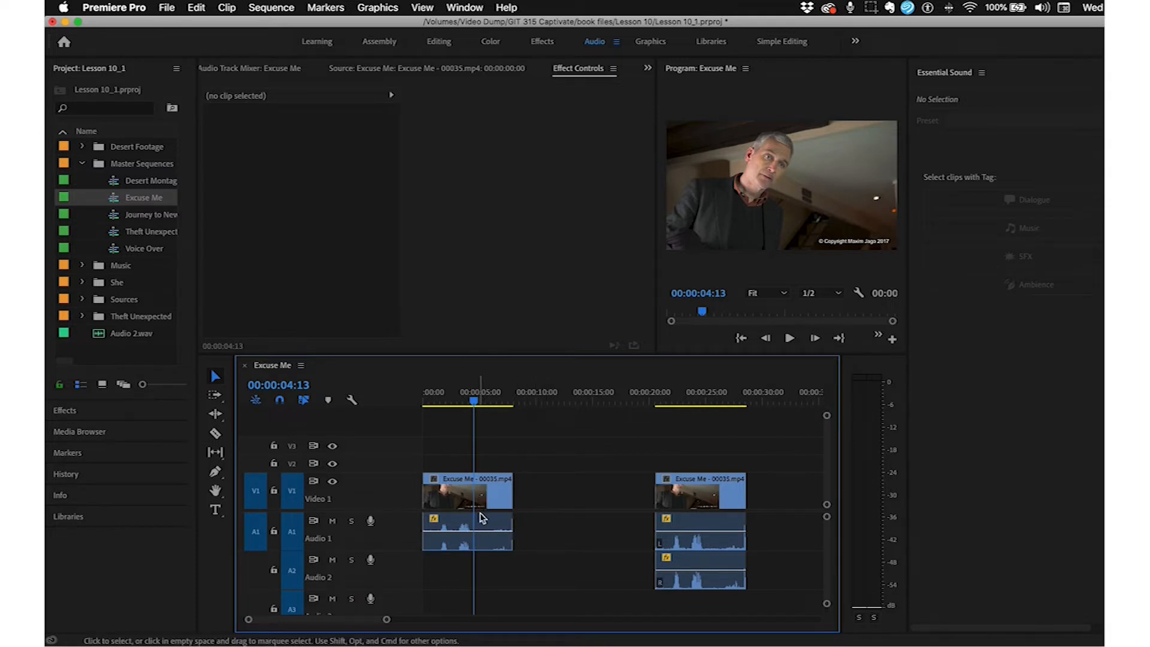
# Step: Open the first Excuse Me clip in the Source Monitor and compare its video view with its audio waveform
pyautogui.doubleClick(487, 524)
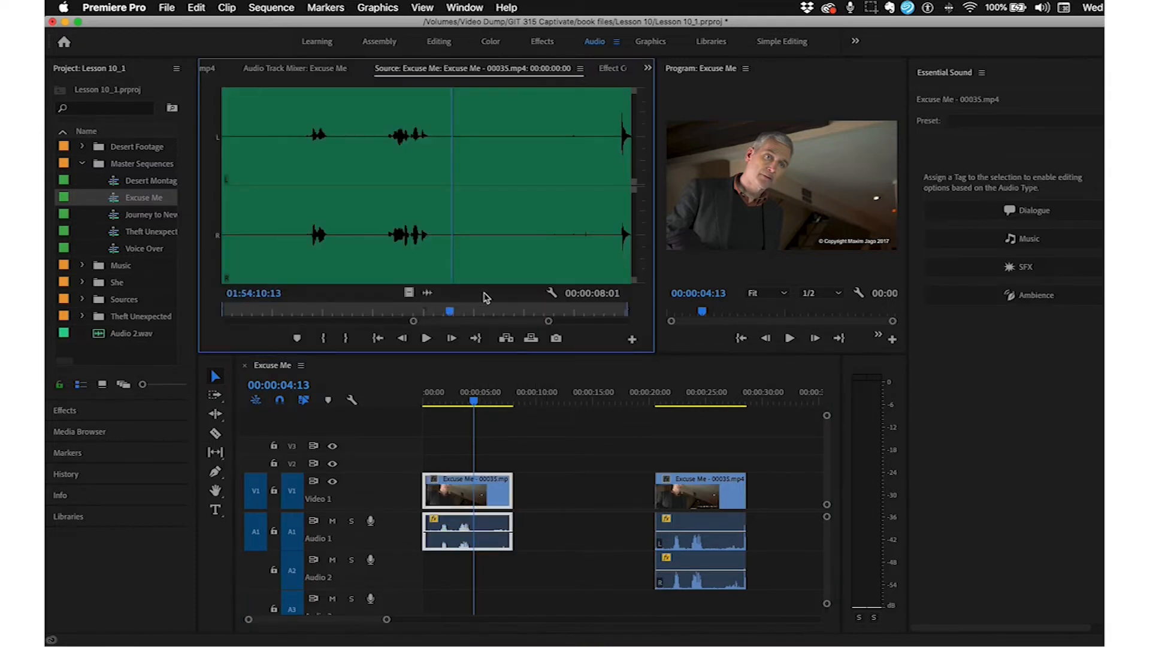
pyautogui.click(409, 293)
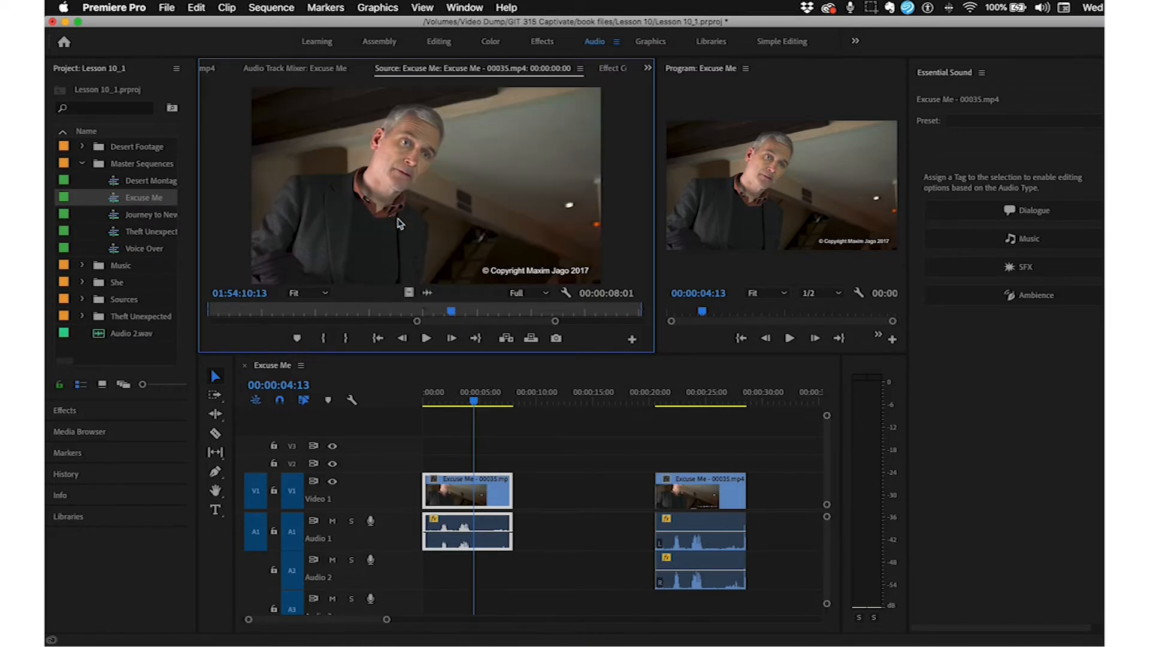
pyautogui.click(428, 292)
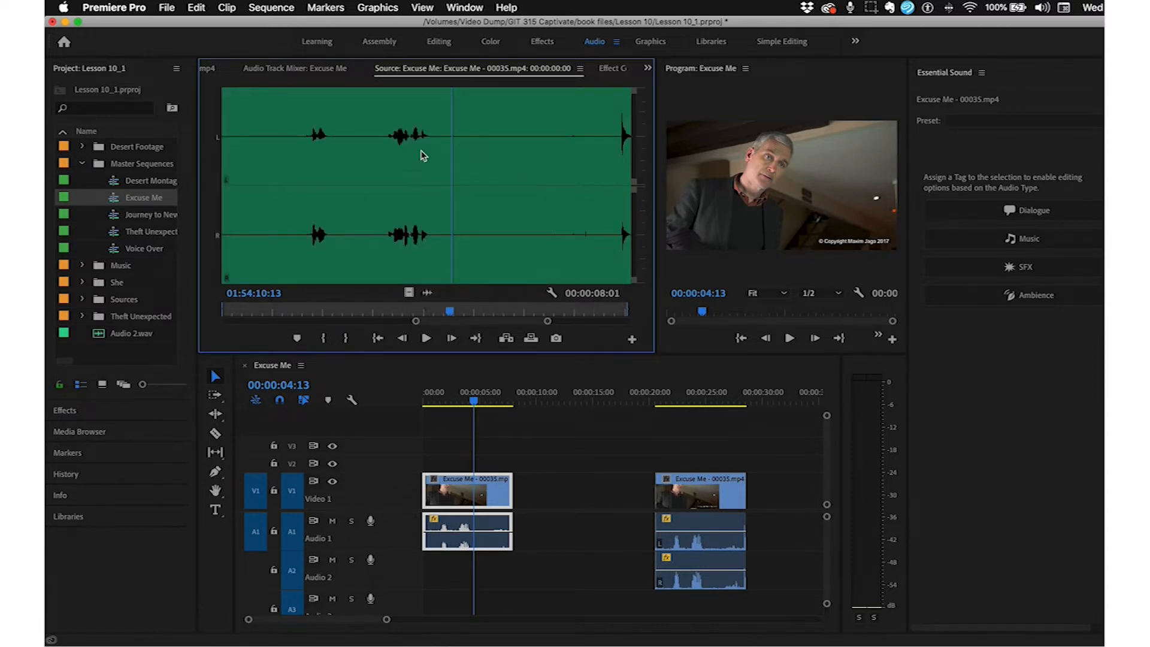
# Step: Expand the first Excuse Me clip's Volume effect in Effect Controls and play the clip from 00:00:01:00 to 00:00:04:14
pyautogui.click(609, 71)
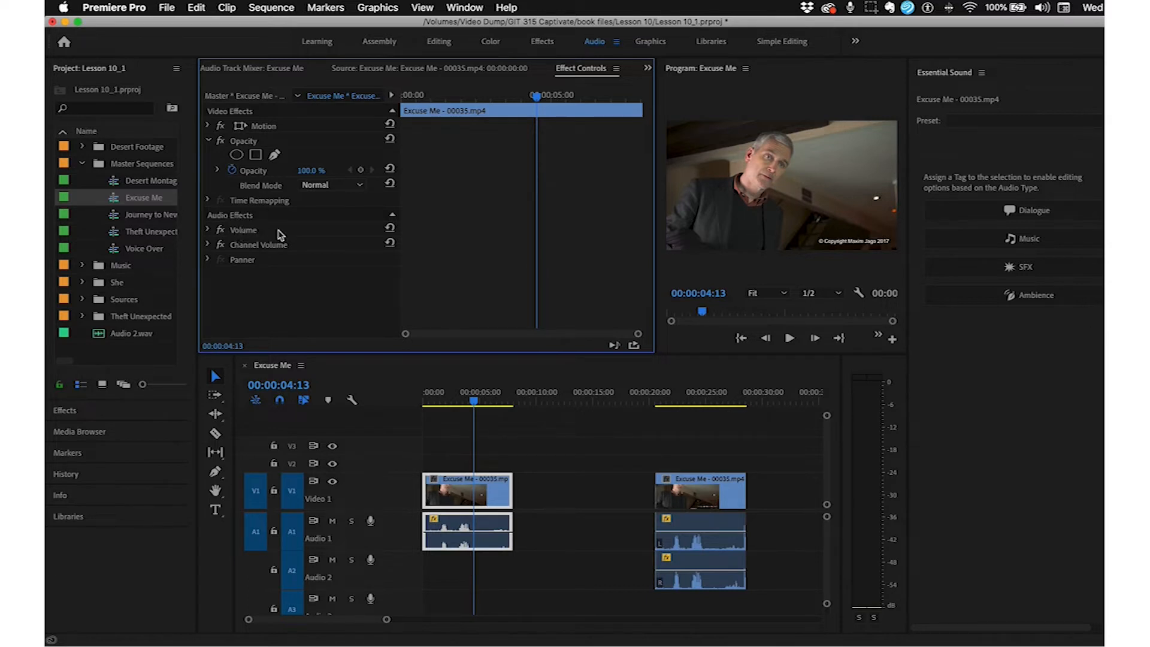
pyautogui.click(208, 230)
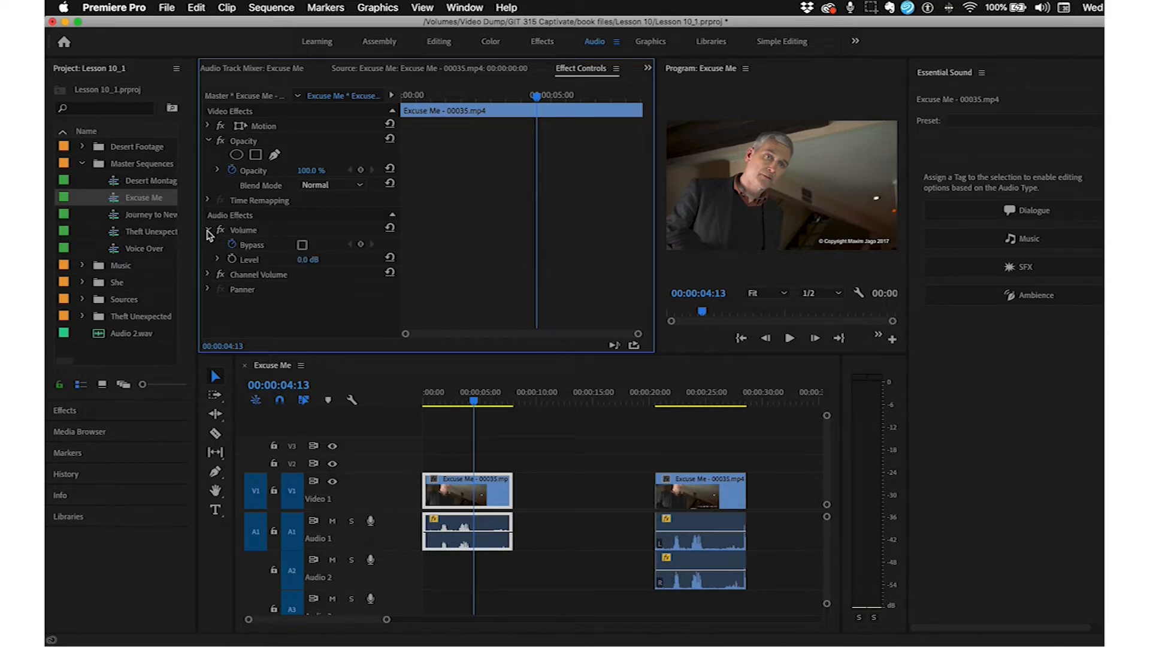
pyautogui.click(435, 401)
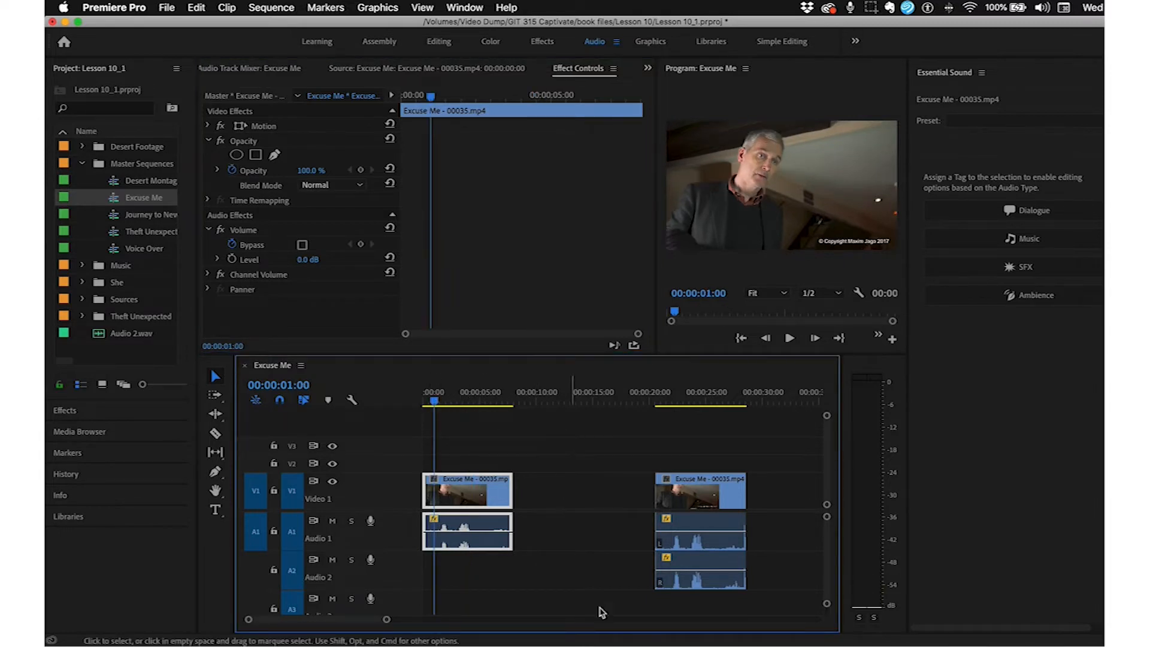
pyautogui.press('space')
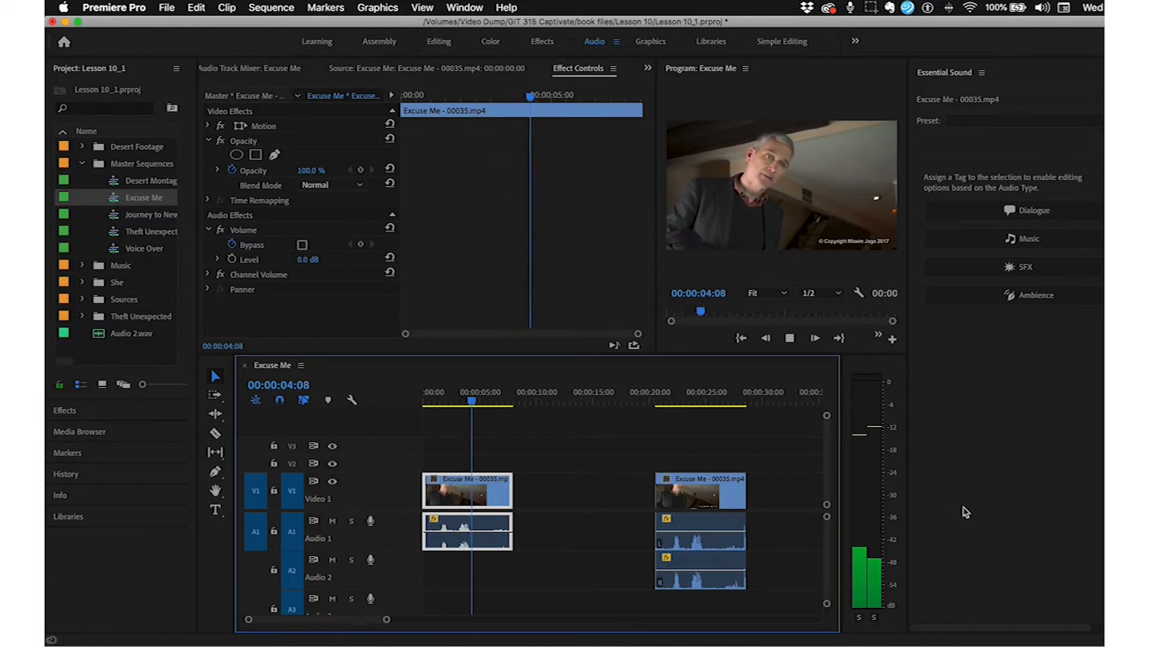
pyautogui.press('space')
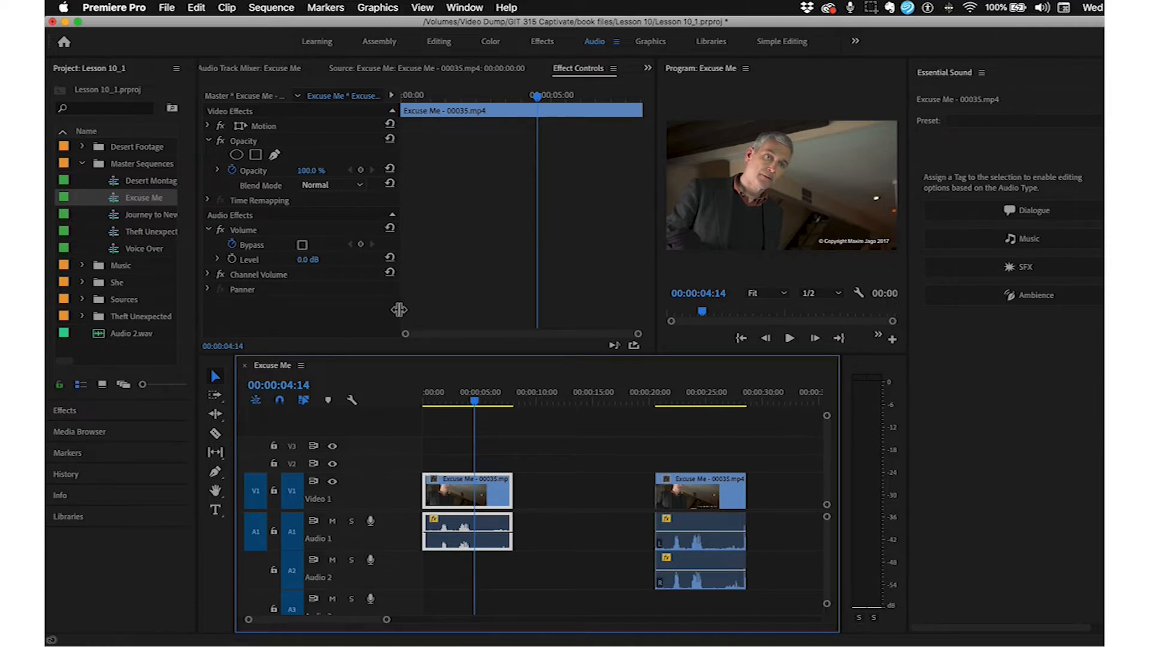
# Step: Set the first Excuse Me clip's volume Level to 1 dB and play the clip from near its beginning
pyautogui.click(304, 261)
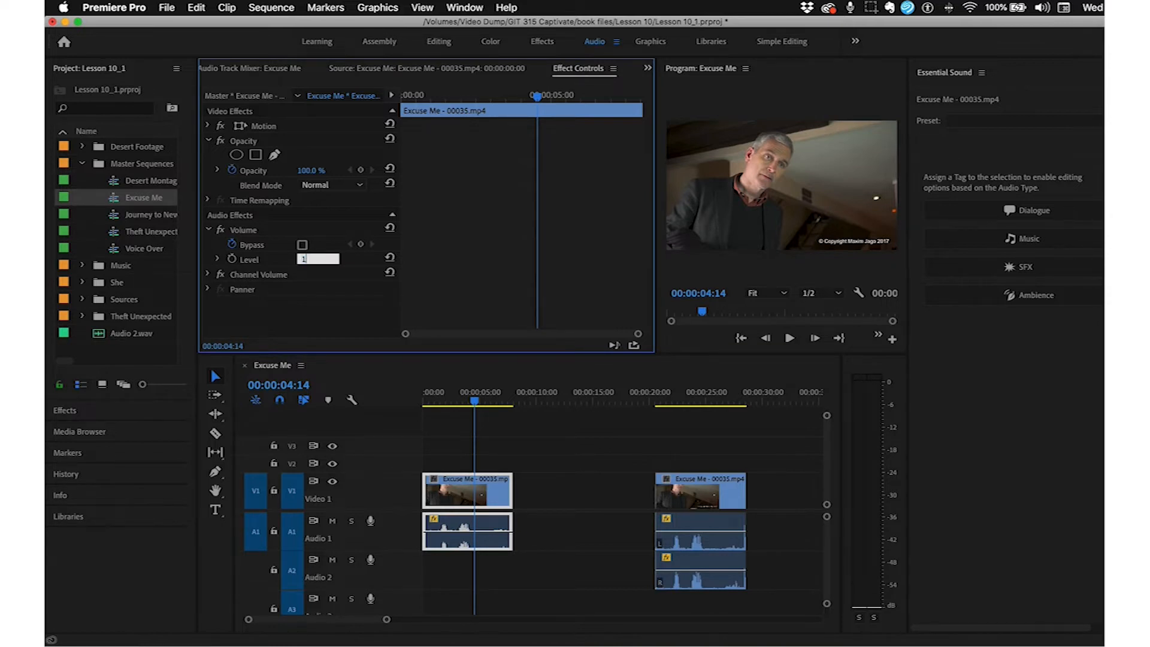
pyautogui.press('Return')
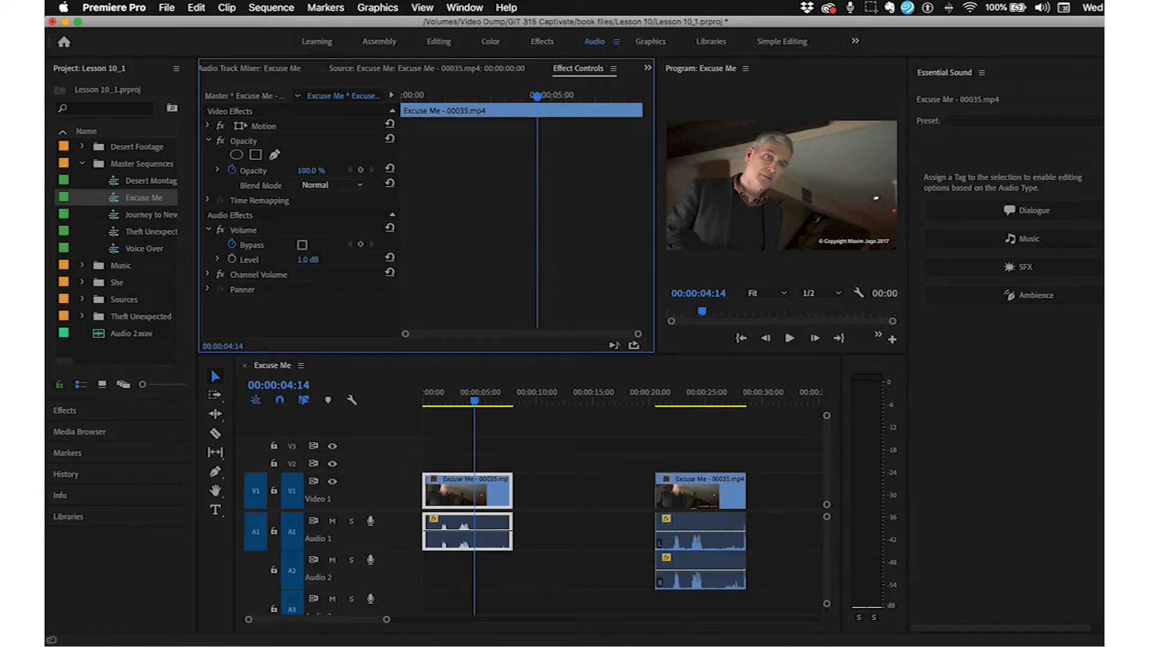
pyautogui.click(434, 405)
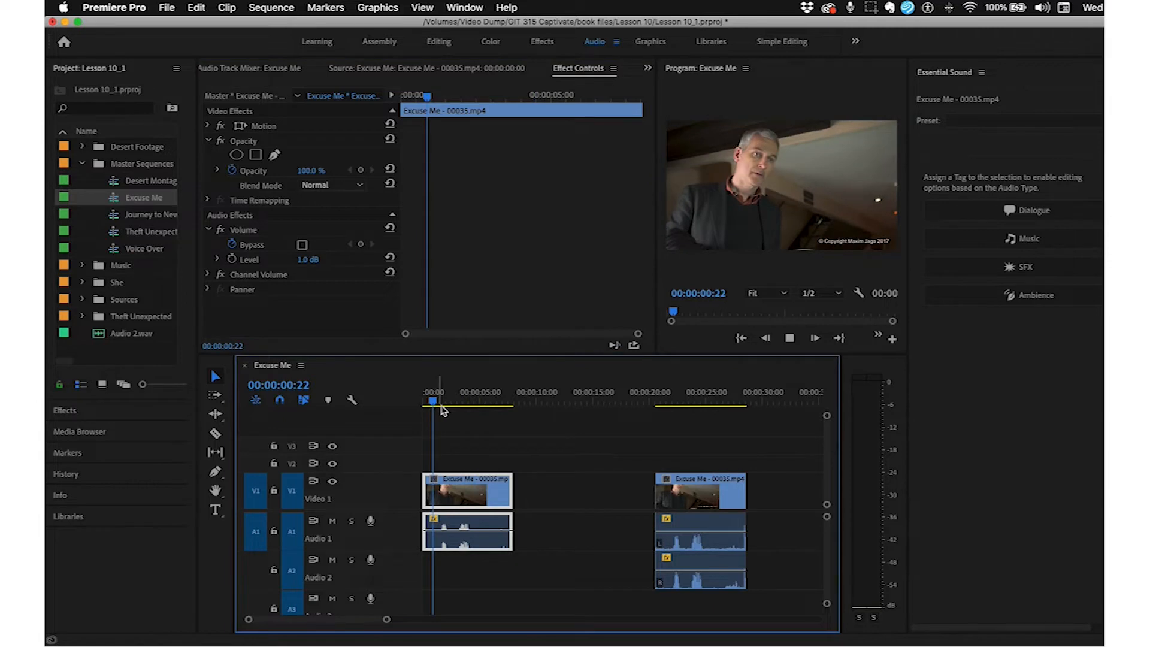
pyautogui.press('space')
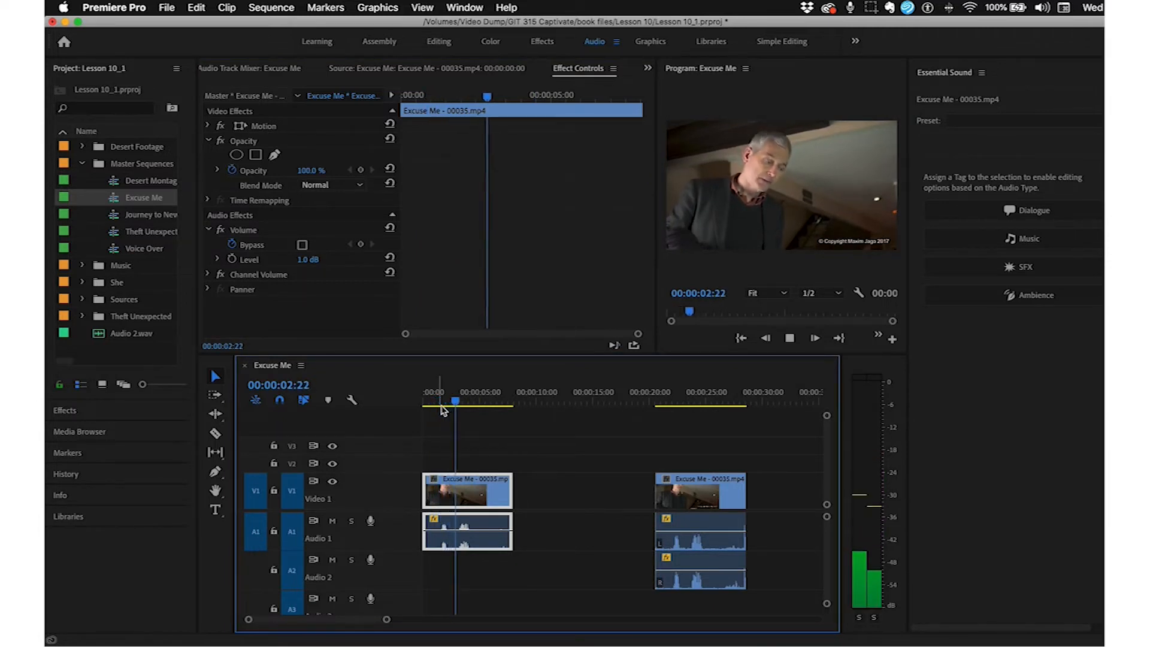
pyautogui.press('space')
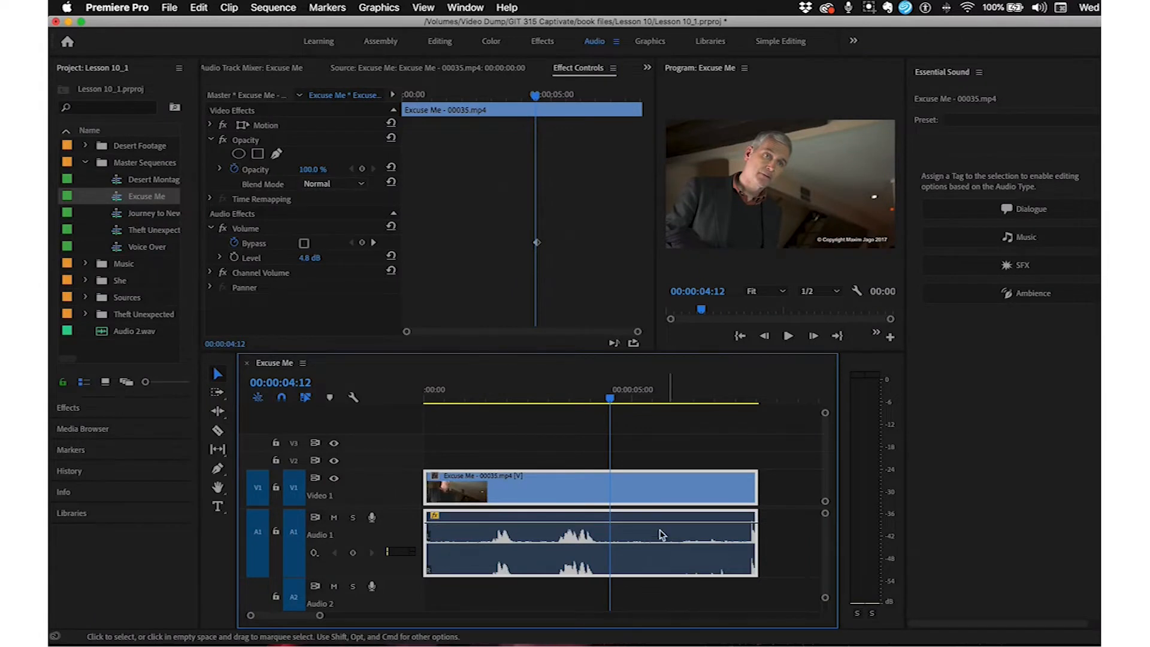
# Step: Lower the first Excuse Me clip's volume line to 0.0 dB and play the clip from 00:00:02:10 to 00:00:04:07
pyautogui.moveTo(646, 527); pyautogui.dragTo(646, 543)
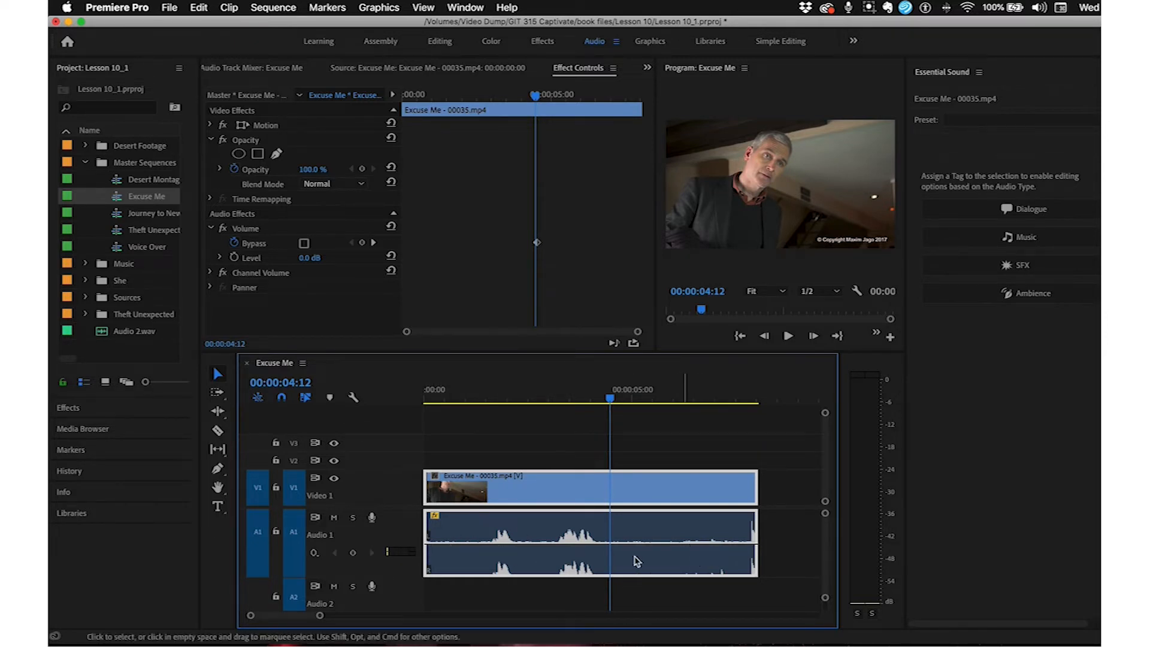
pyautogui.click(525, 397)
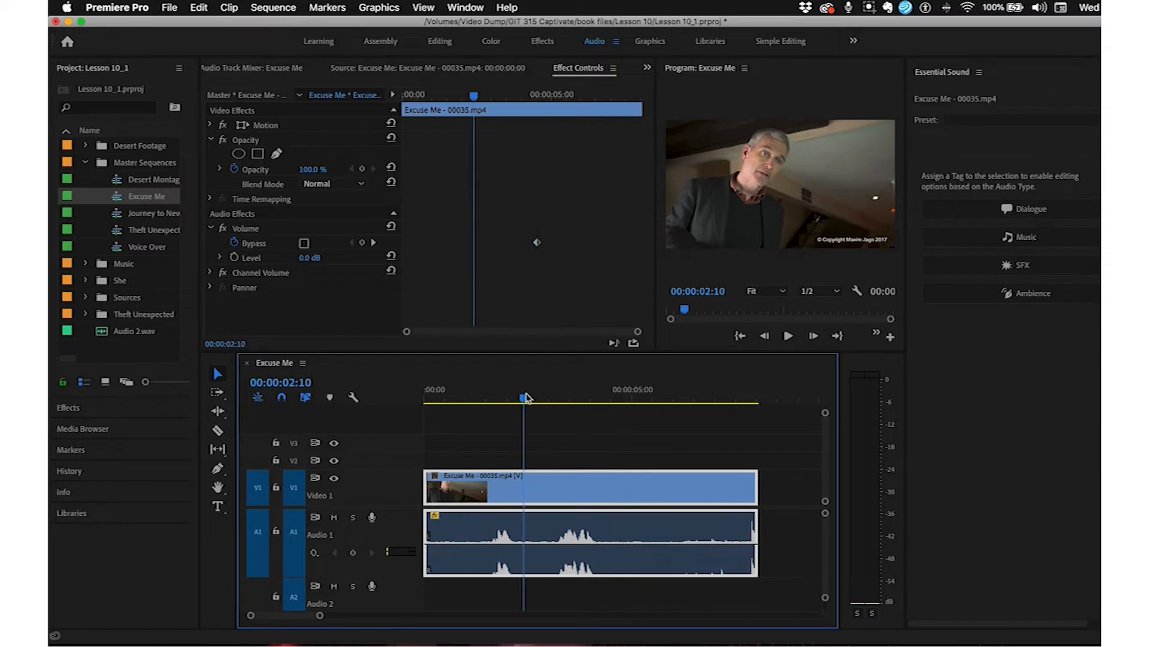
pyautogui.press('space')
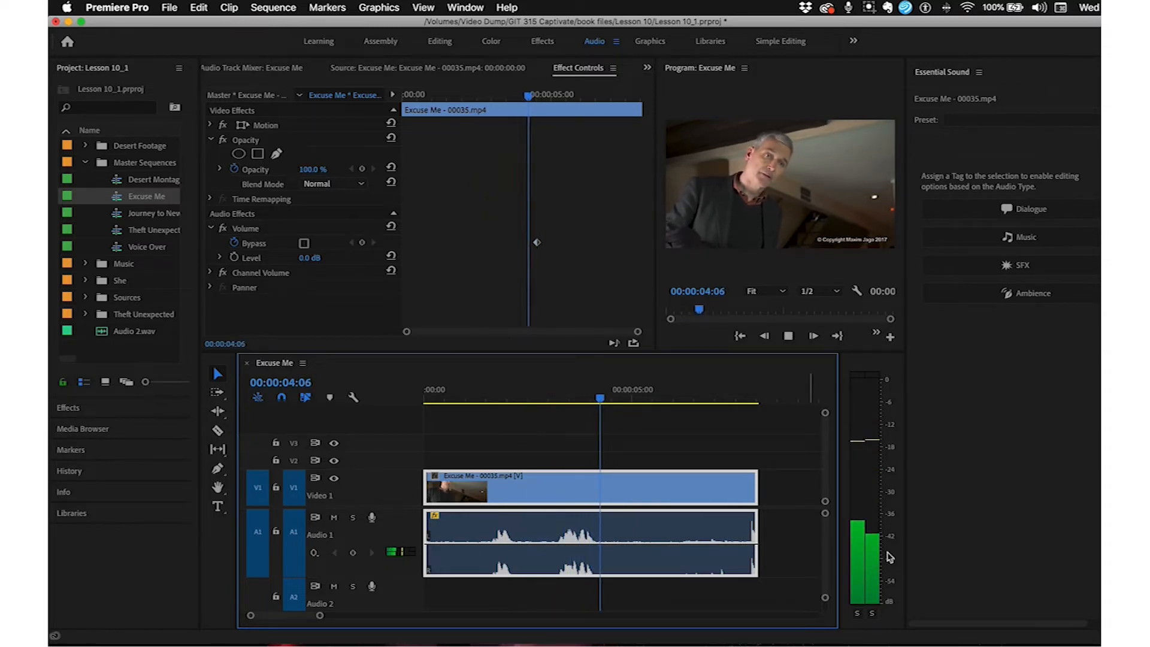
pyautogui.press('space')
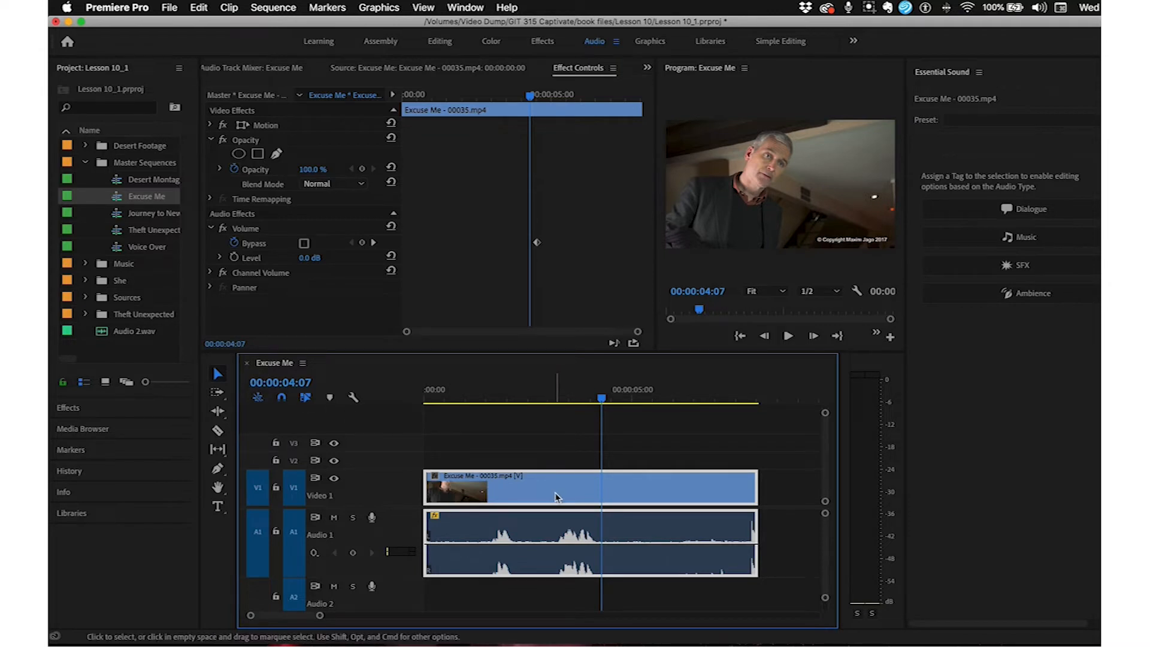
# Step: Adjust the first Excuse Me clip's audio gain by 3 dB and play the clip from 00:00:03:01 to 00:00:04:10
pyautogui.rightClick(639, 532)
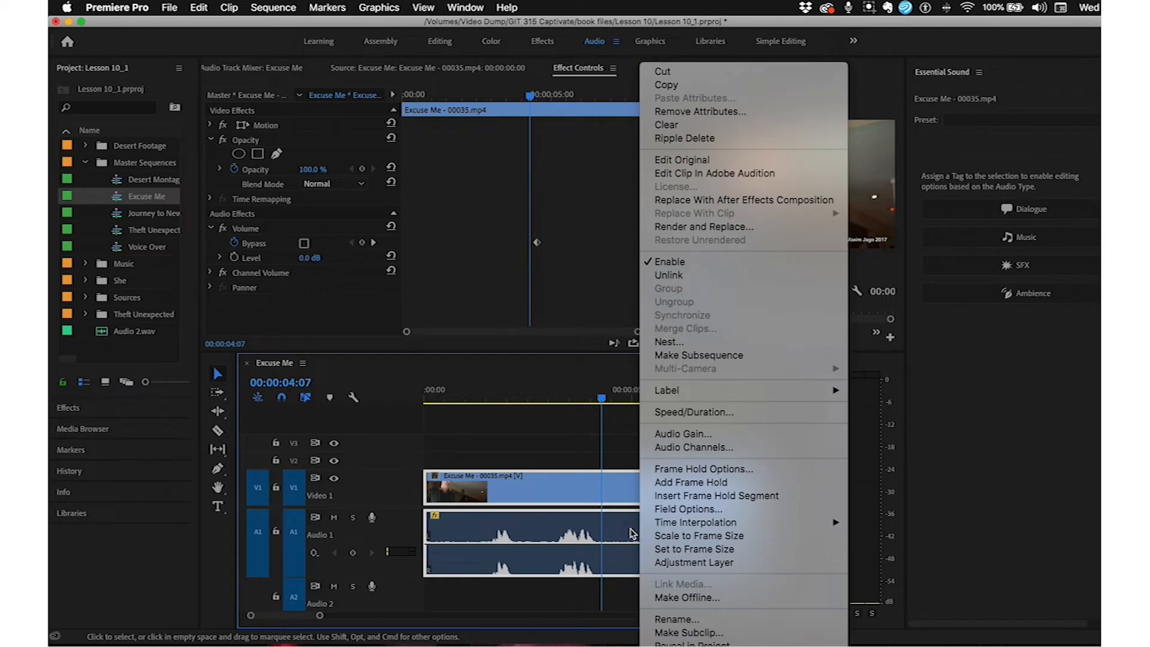
pyautogui.click(683, 434)
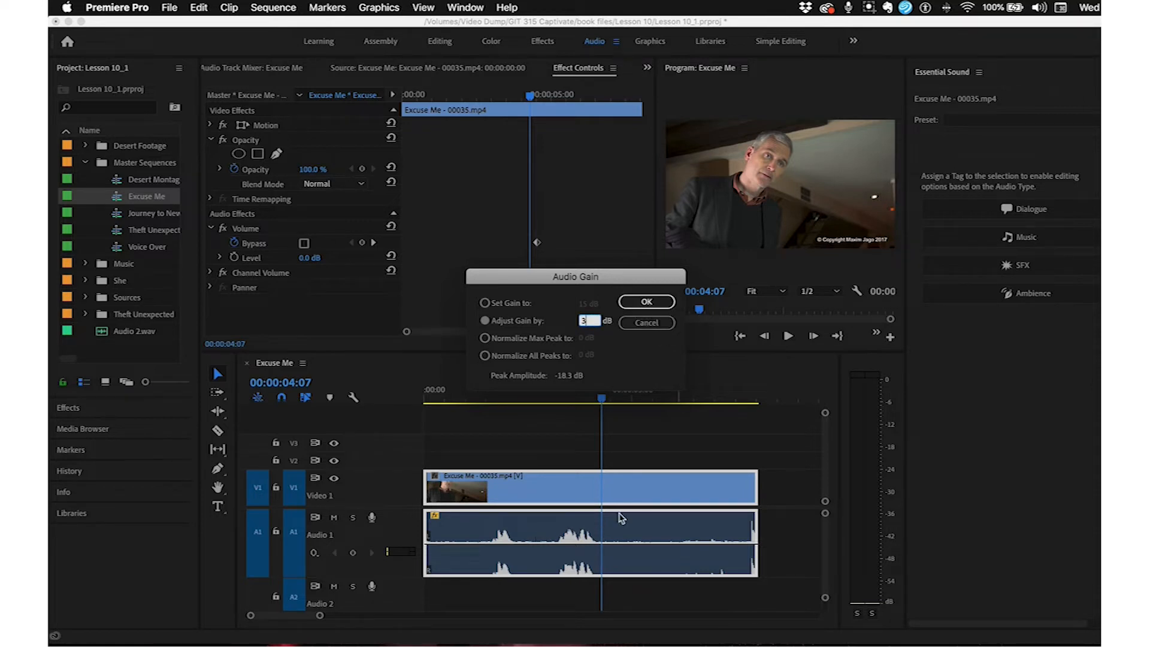
pyautogui.click(651, 303)
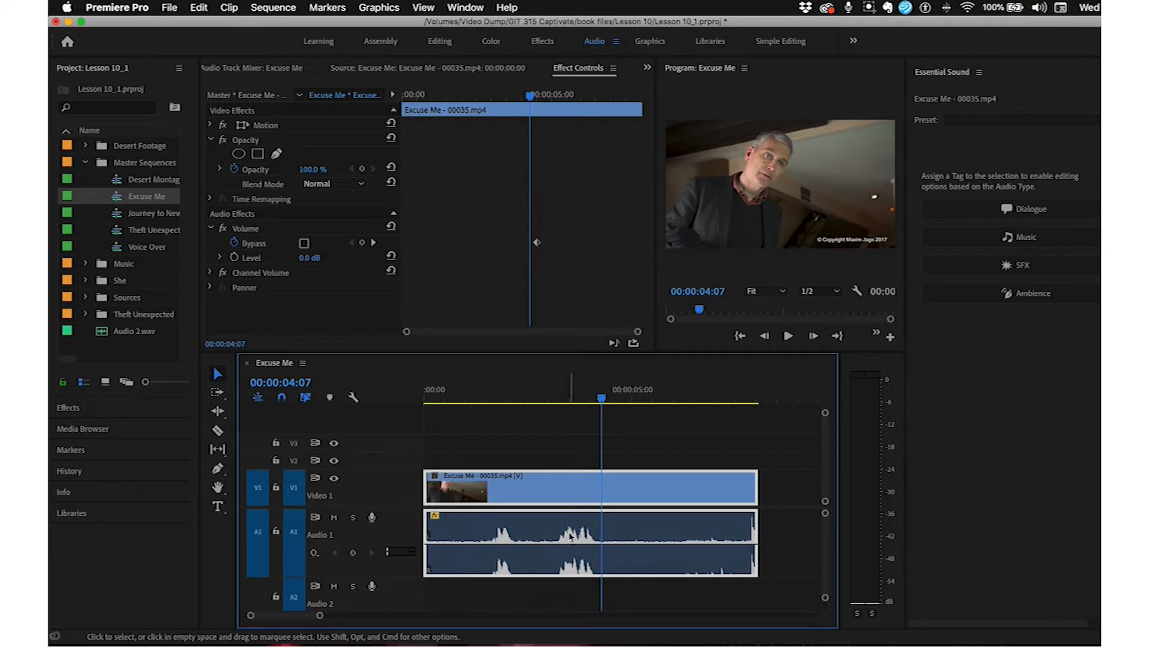
pyautogui.click(551, 394)
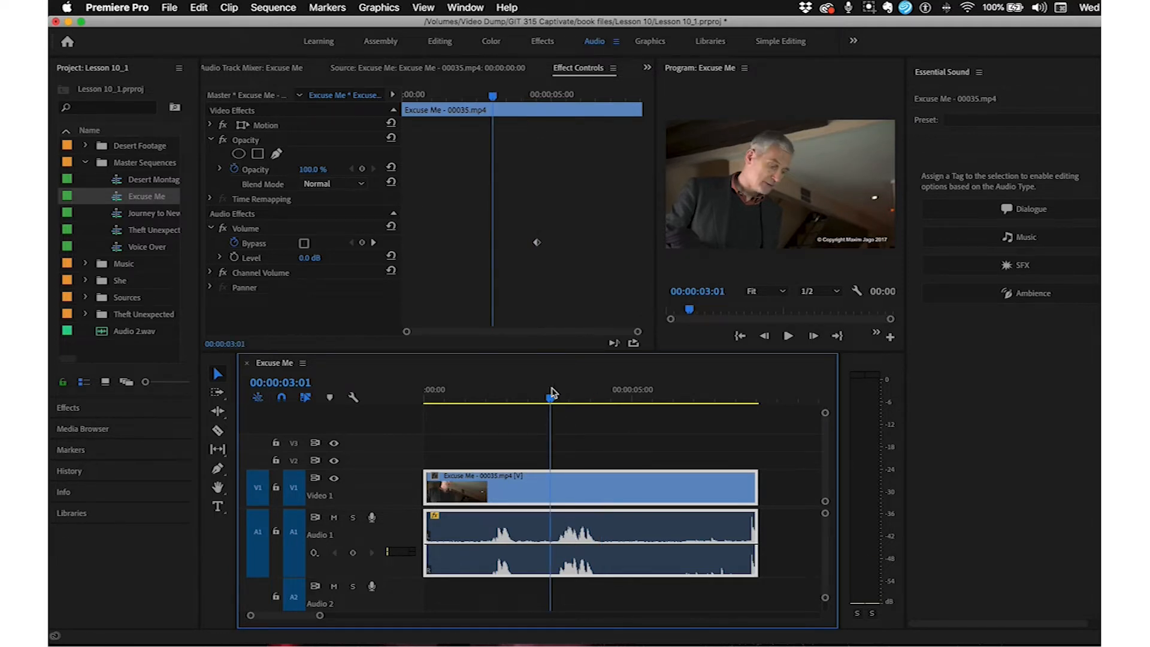
pyautogui.press('space')
pyautogui.press('space')
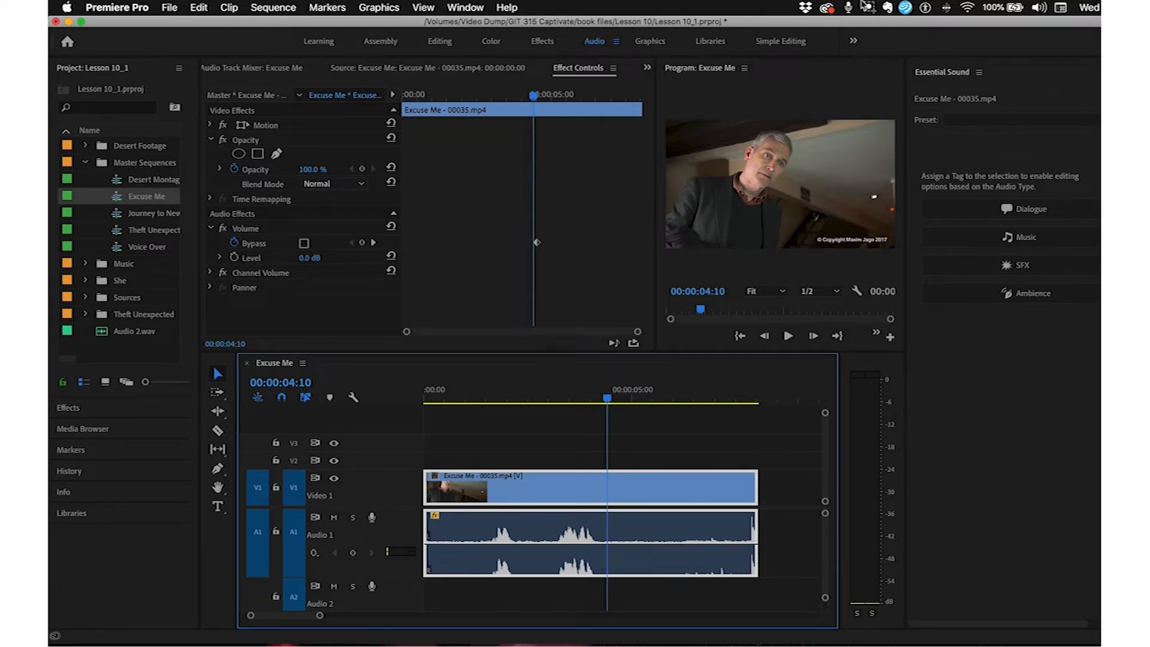
pyautogui.click(865, 6)
pyautogui.click(884, 39)
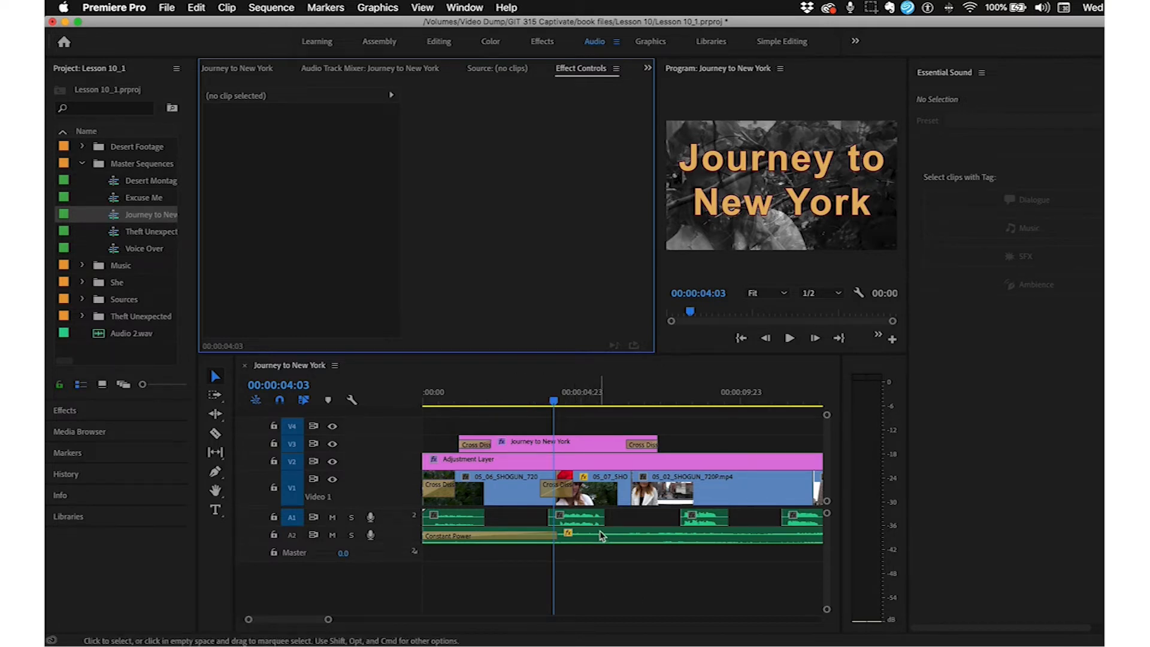
# Step: Increase the height of track A1 in the Journey to New York sequence and play its first voice clip twice
pyautogui.moveTo(407, 526); pyautogui.dragTo(392, 581)
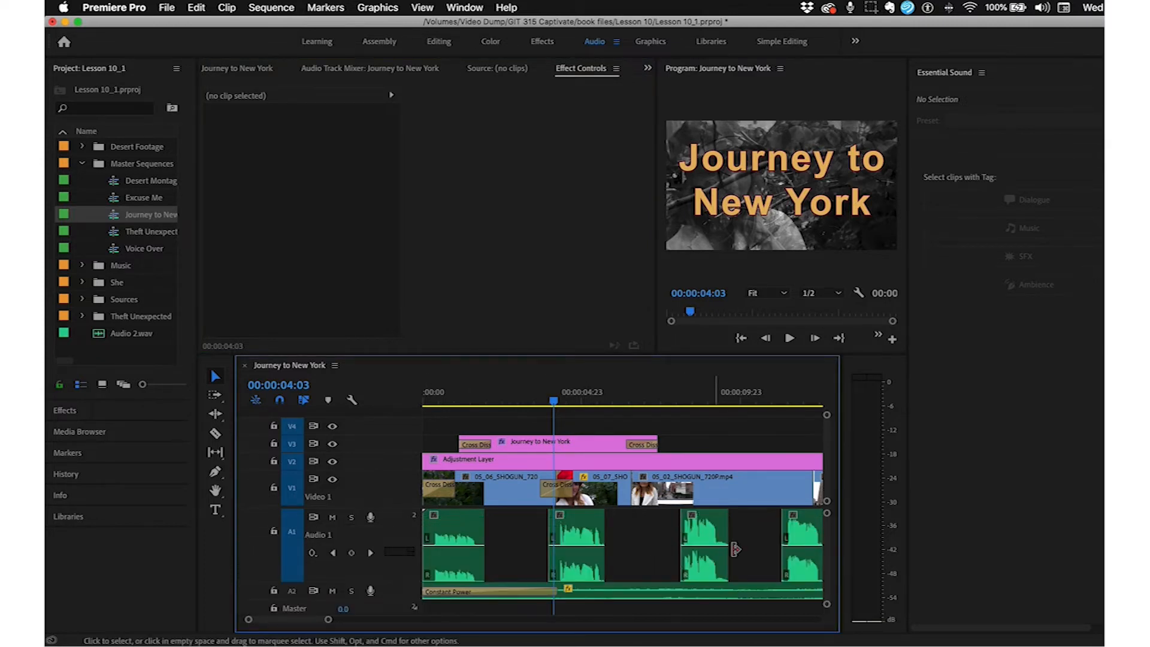
pyautogui.click(432, 399)
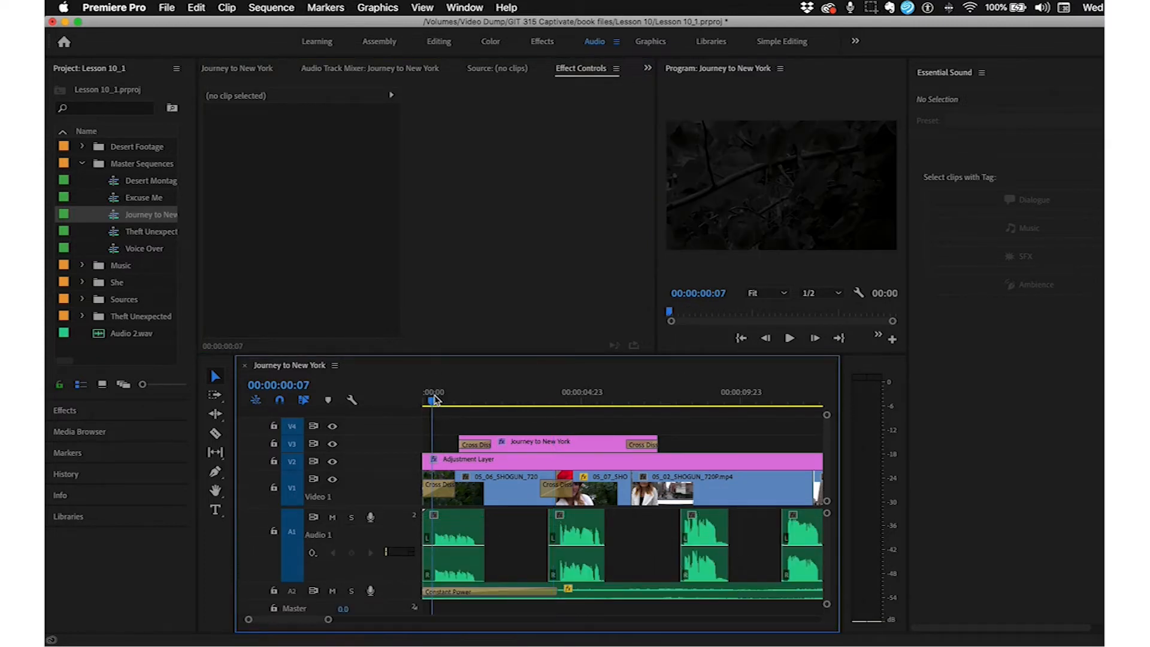
pyautogui.press('space')
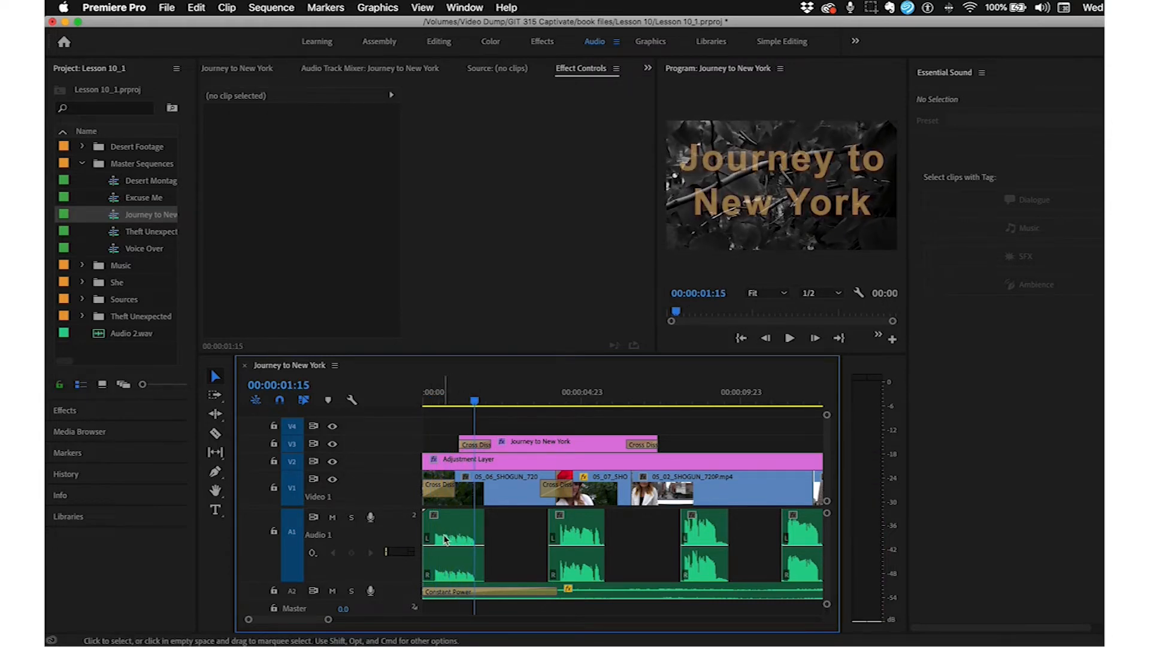
pyautogui.click(437, 400)
pyautogui.press('space')
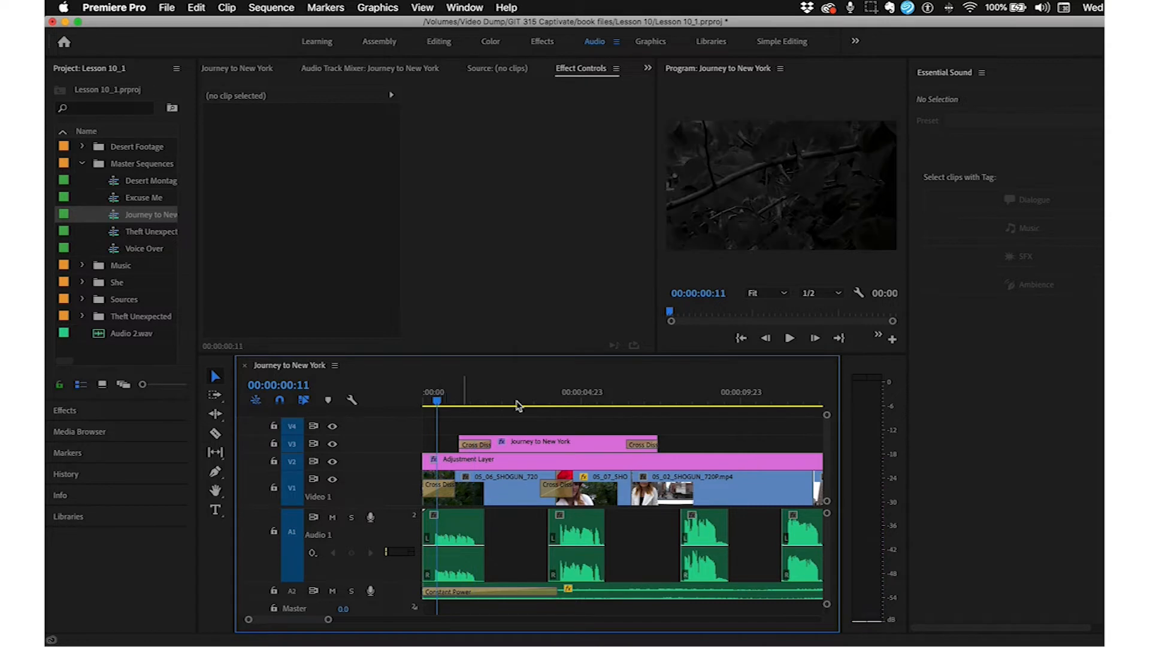
pyautogui.press('space')
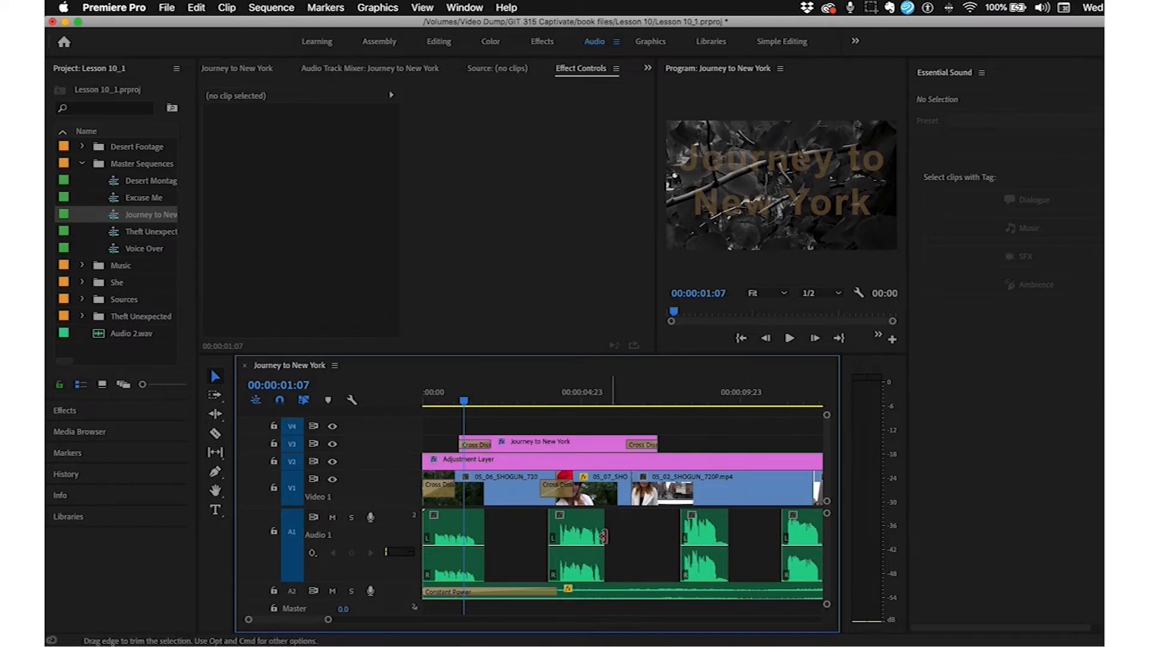
# Step: Play the second and third voice clips on track A1 and scrub through the fourth to compare their levels
pyautogui.click(562, 403)
pyautogui.press('space')
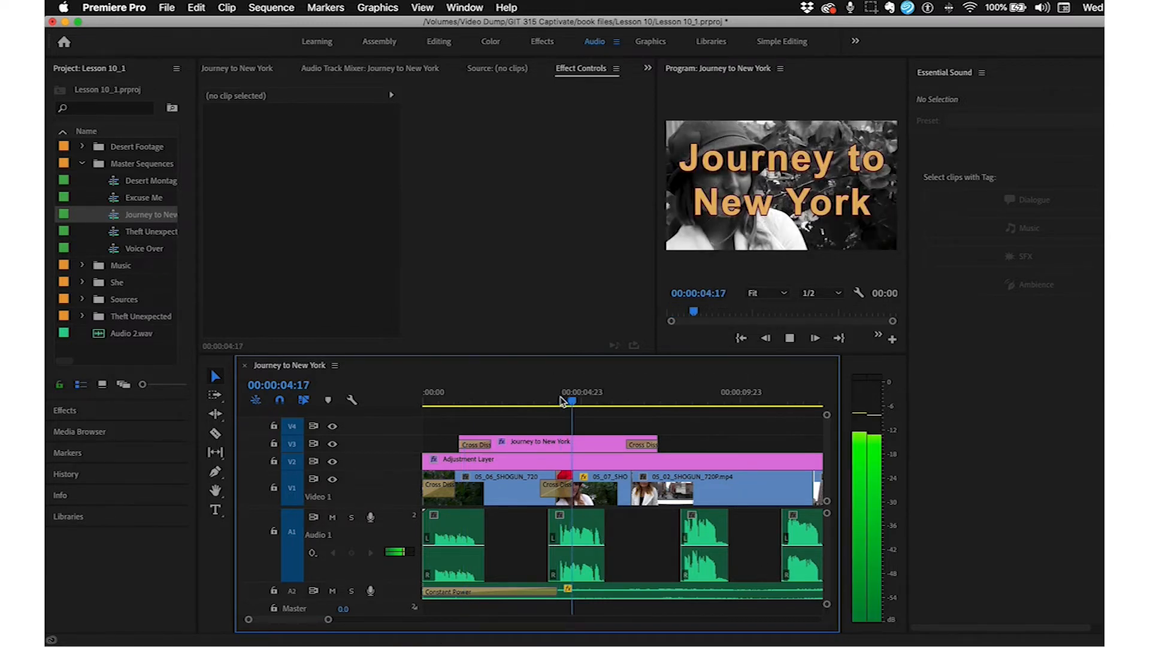
pyautogui.press('space')
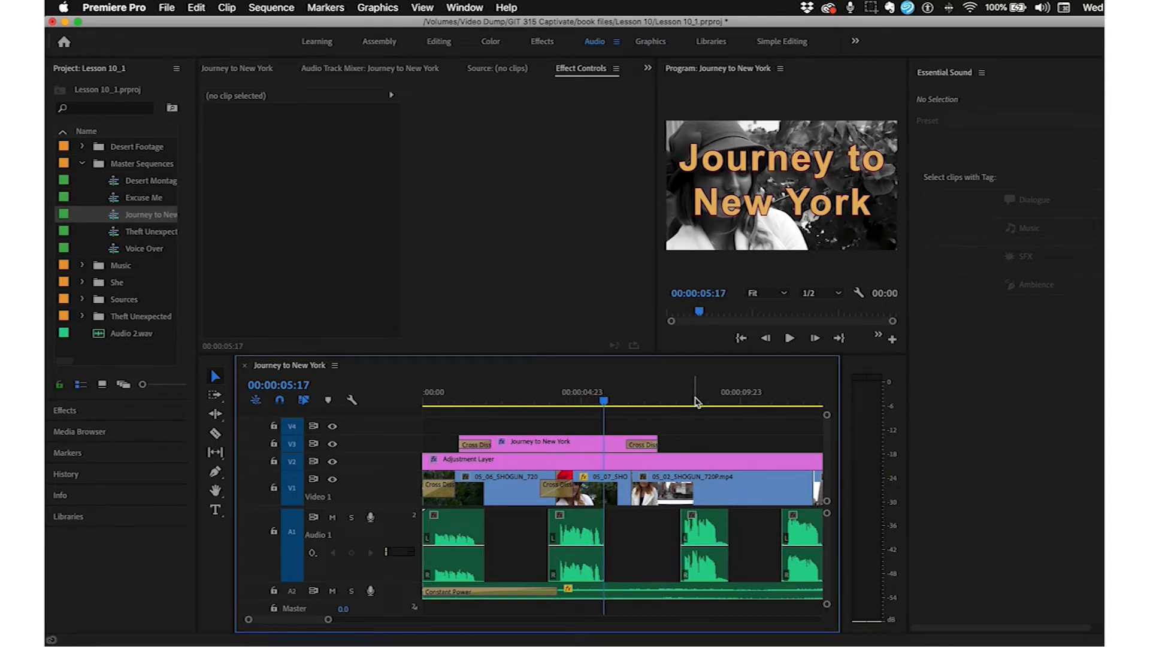
pyautogui.click(685, 401)
pyautogui.press('space')
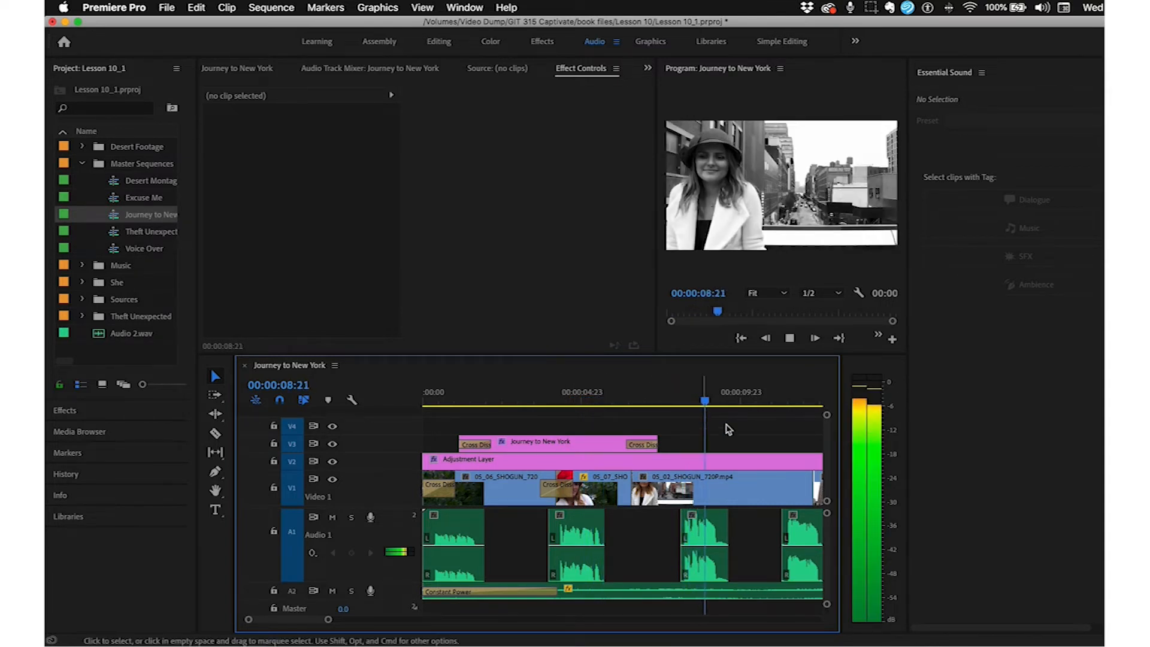
pyautogui.press('space')
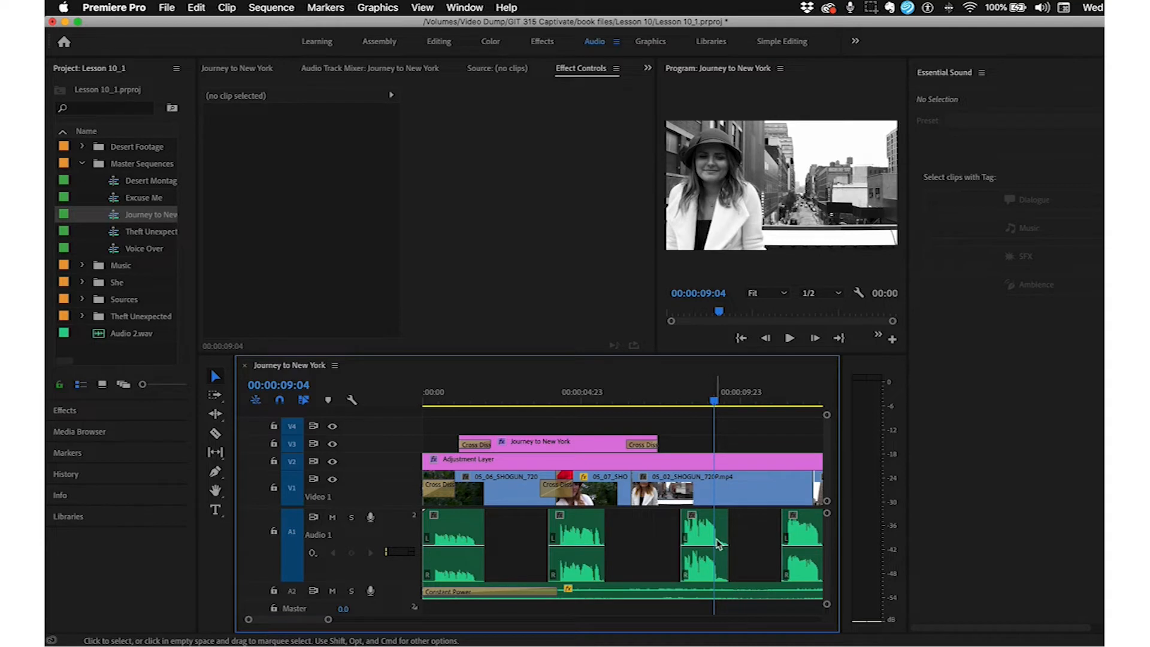
pyautogui.moveTo(780, 394); pyautogui.dragTo(814, 394)
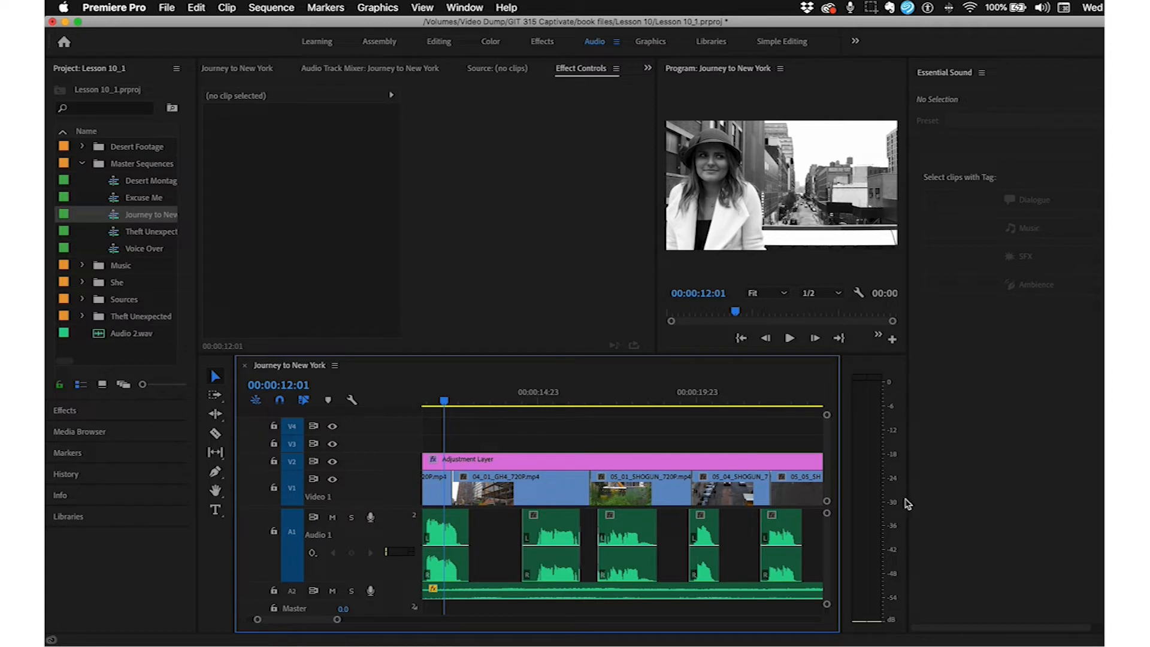
# Step: Widen the timeline area and fit all the voice clips of the Journey to New York sequence in it
pyautogui.moveTo(909, 500); pyautogui.dragTo(1052, 500)
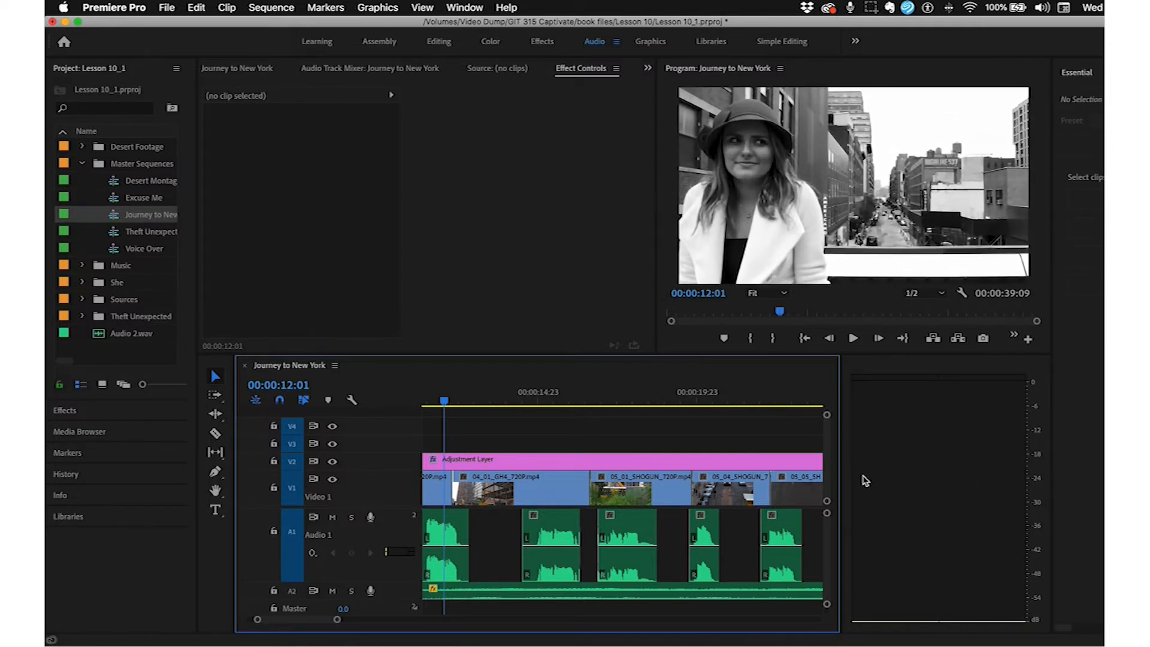
pyautogui.moveTo(840, 476); pyautogui.dragTo(1015, 476)
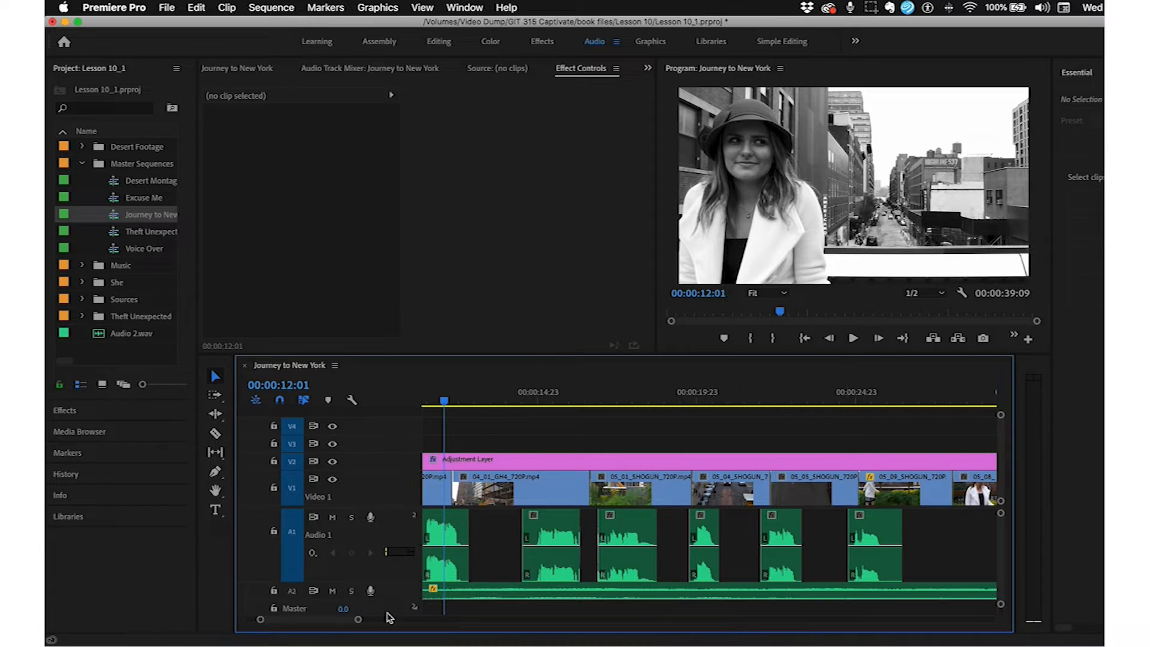
pyautogui.moveTo(357, 619); pyautogui.dragTo(407, 616)
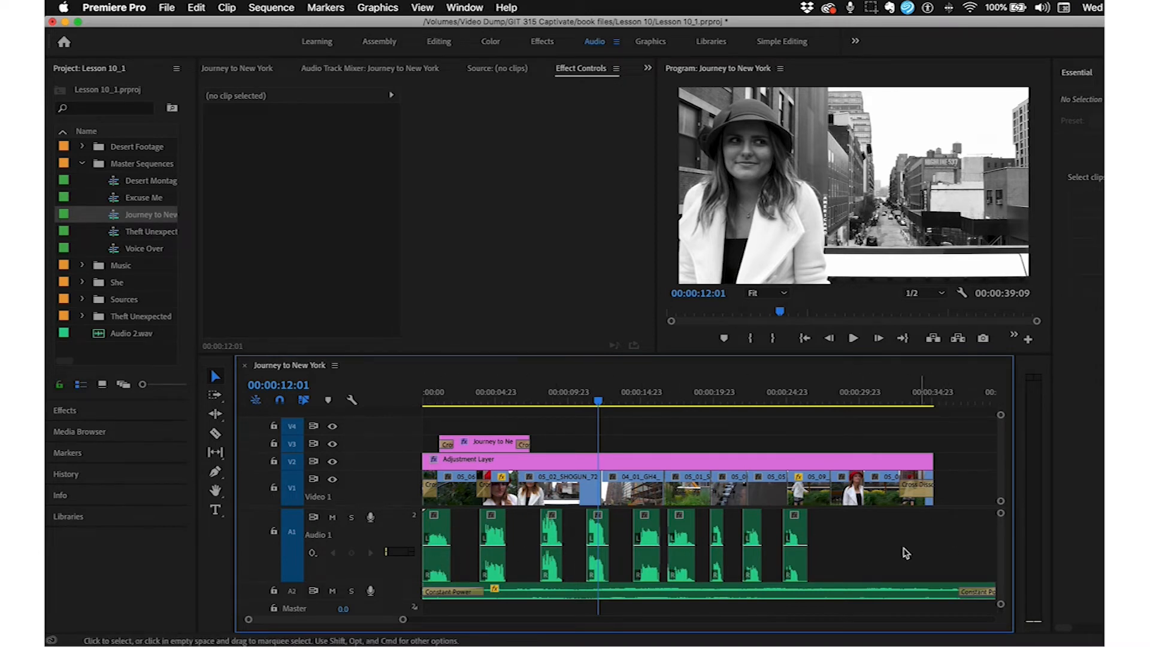
# Step: Normalize all peaks of every voice clip on track A1 through Audio Gain and play the sequence from the start
pyautogui.moveTo(866, 533); pyautogui.dragTo(433, 558)
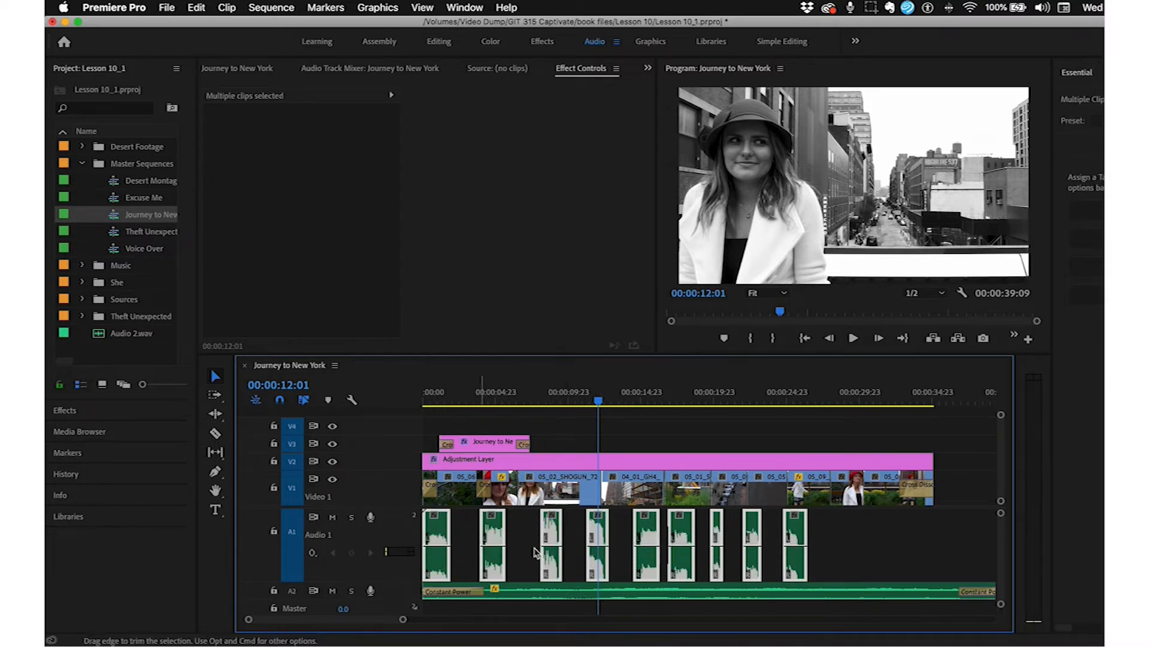
pyautogui.rightClick(643, 530)
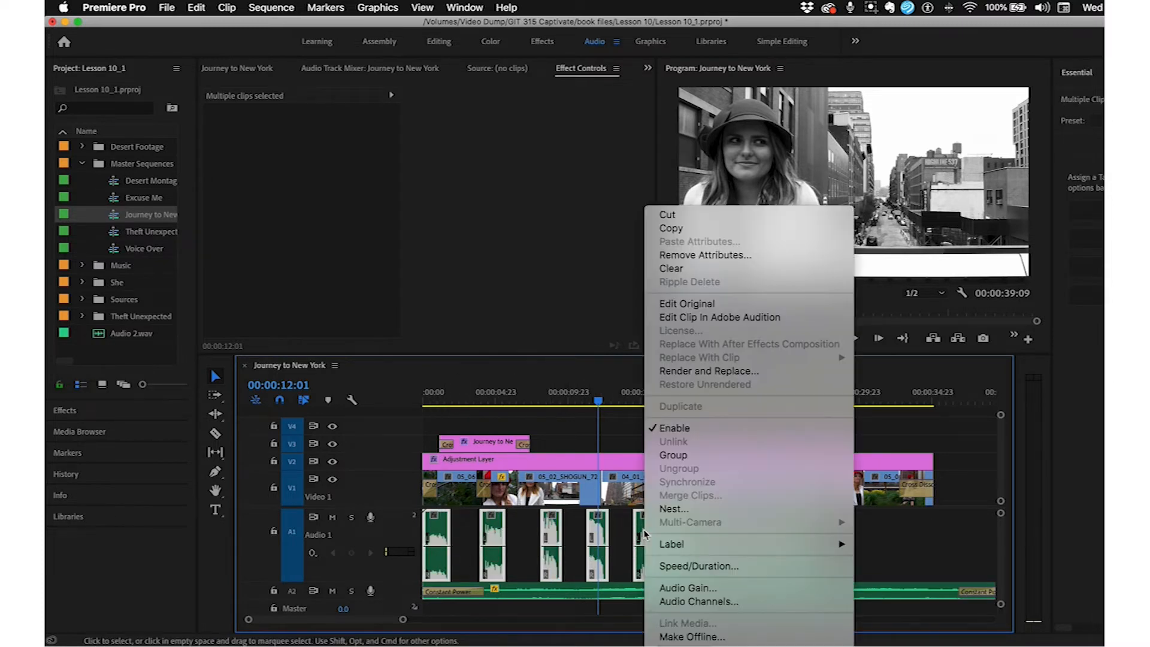
pyautogui.click(697, 588)
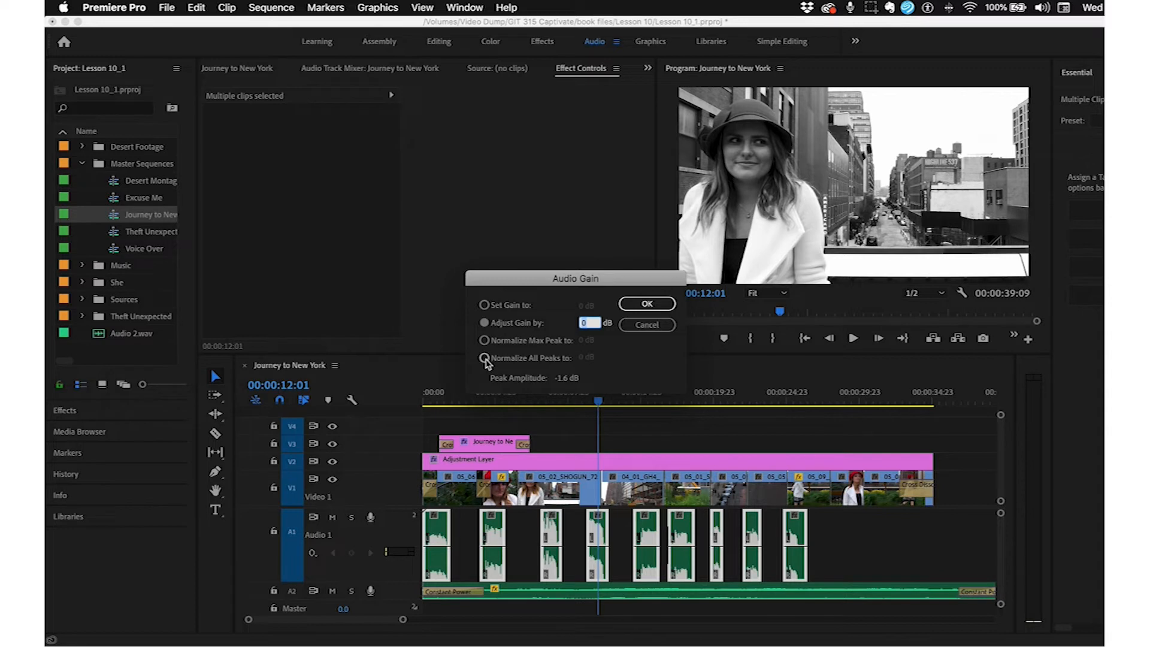
pyautogui.click(484, 359)
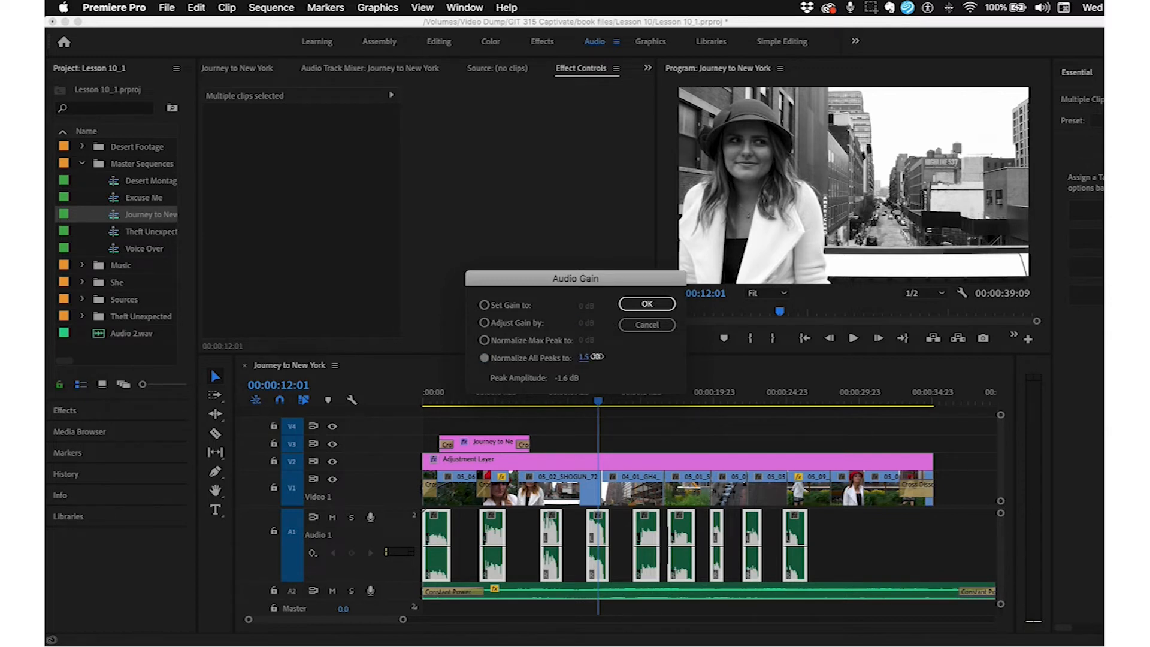
pyautogui.moveTo(598, 356); pyautogui.dragTo(571, 358)
pyautogui.click(657, 305)
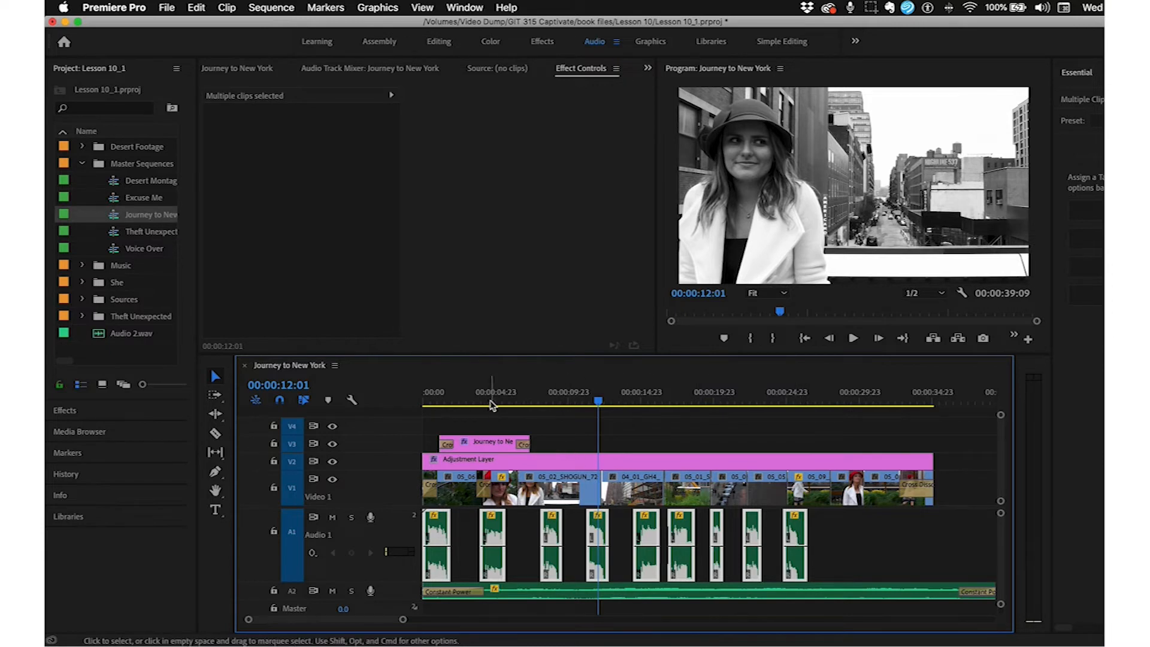
pyautogui.click(427, 401)
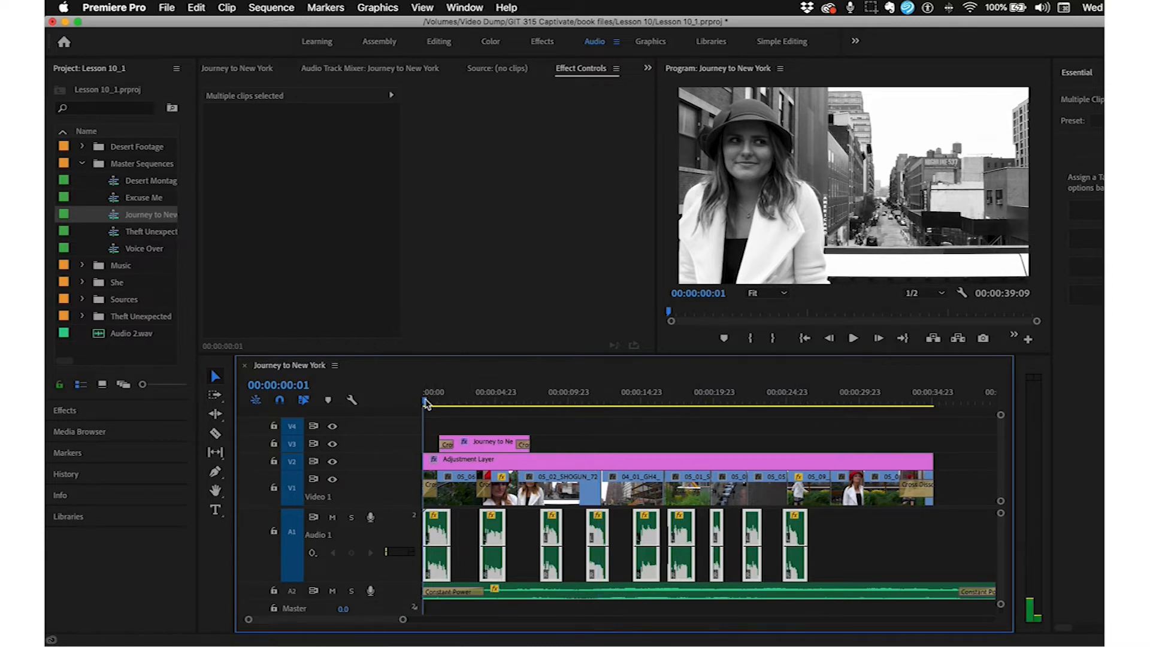
pyautogui.press('space')
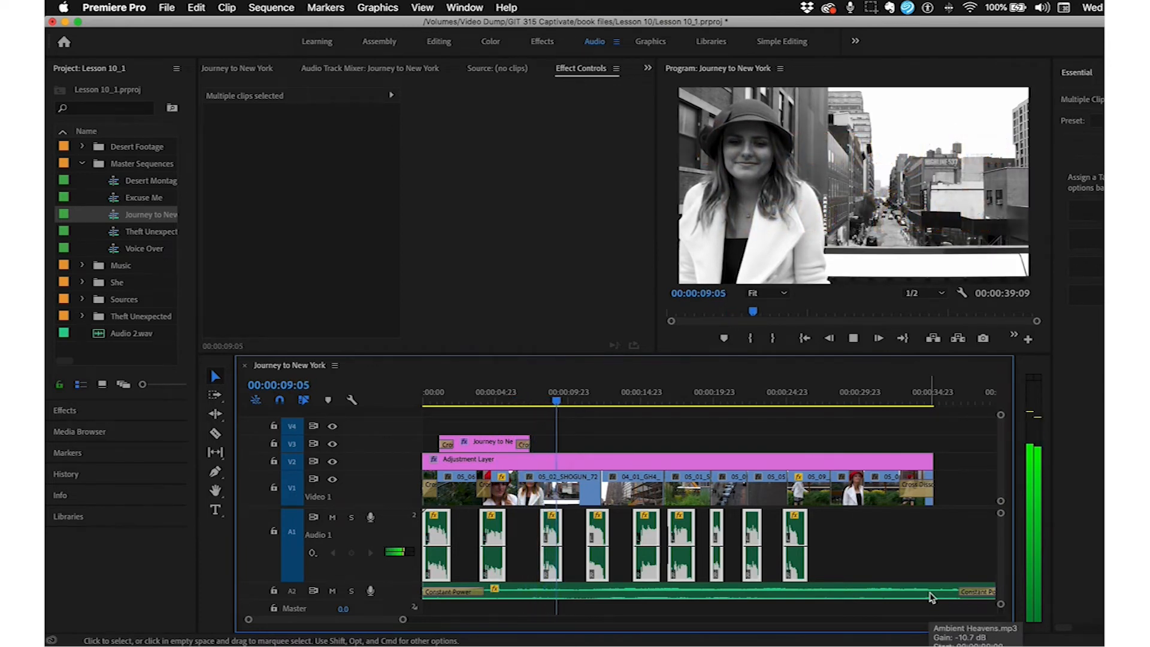
# Step: Stop playback, inspect the normalized voice clip waveforms on track A1 up close, and review their Audio Gain options without changing them
pyautogui.press('space')
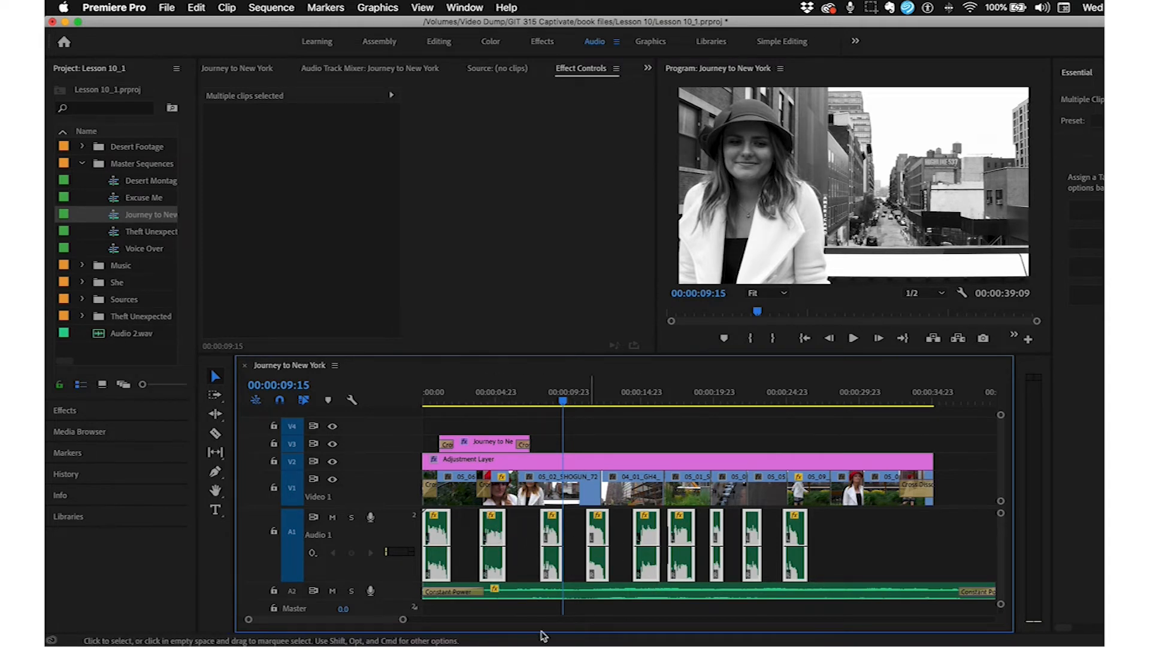
pyautogui.moveTo(401, 621); pyautogui.dragTo(339, 620)
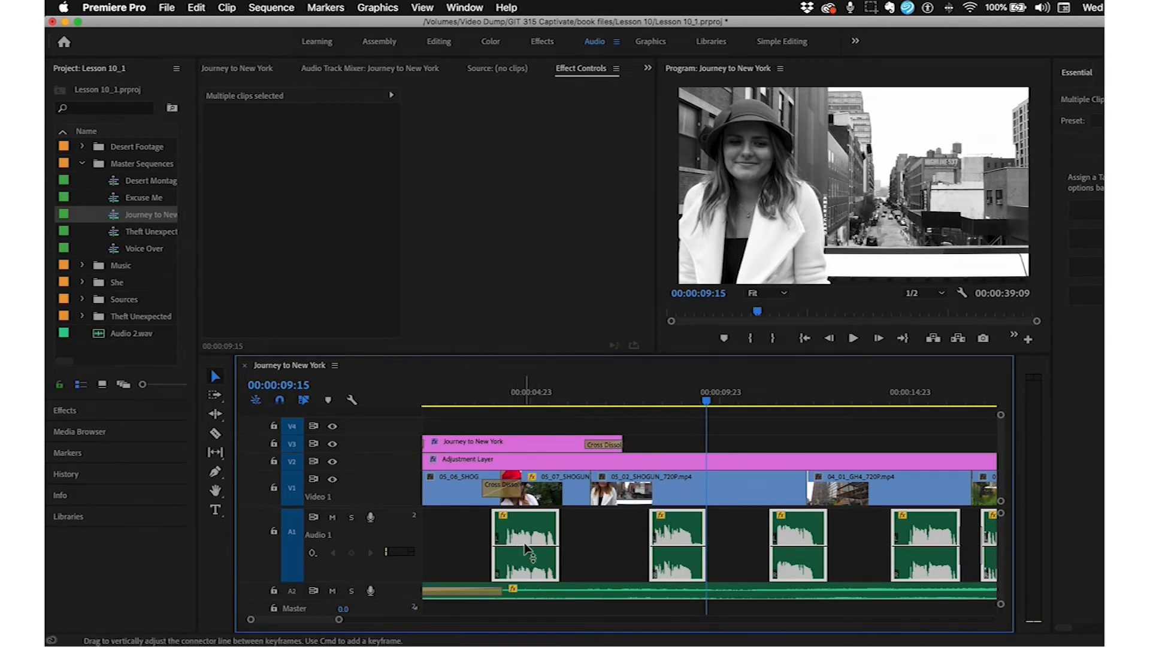
pyautogui.moveTo(525, 544); pyautogui.dragTo(524, 543)
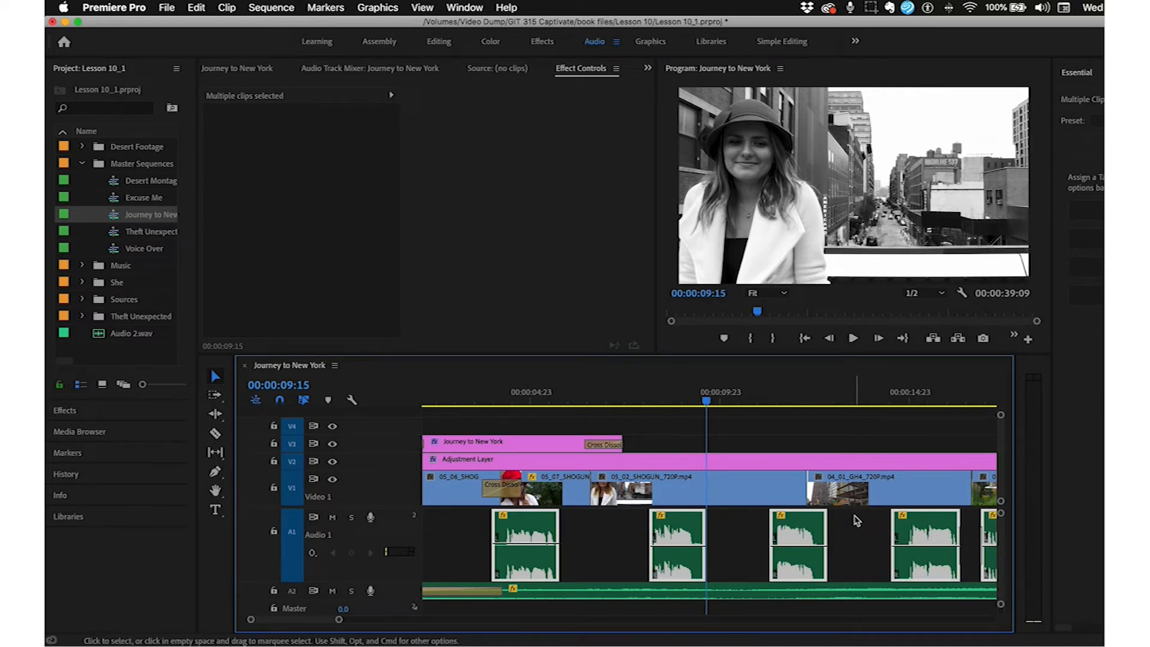
pyautogui.rightClick(690, 533)
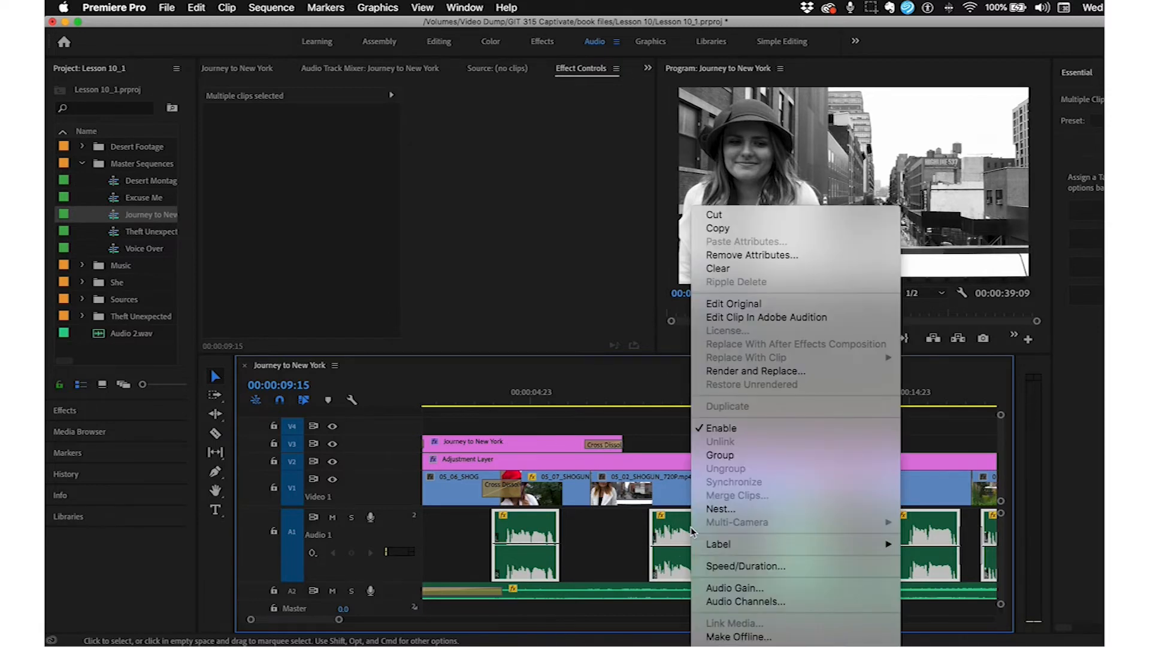
pyautogui.click(740, 589)
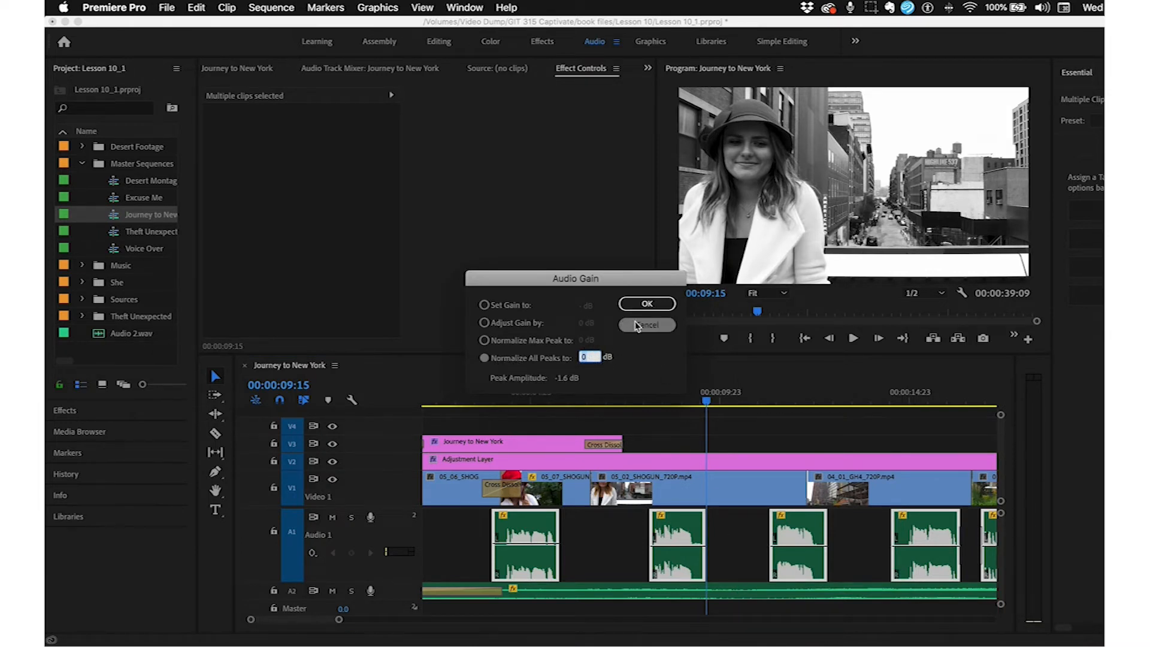
pyautogui.click(656, 328)
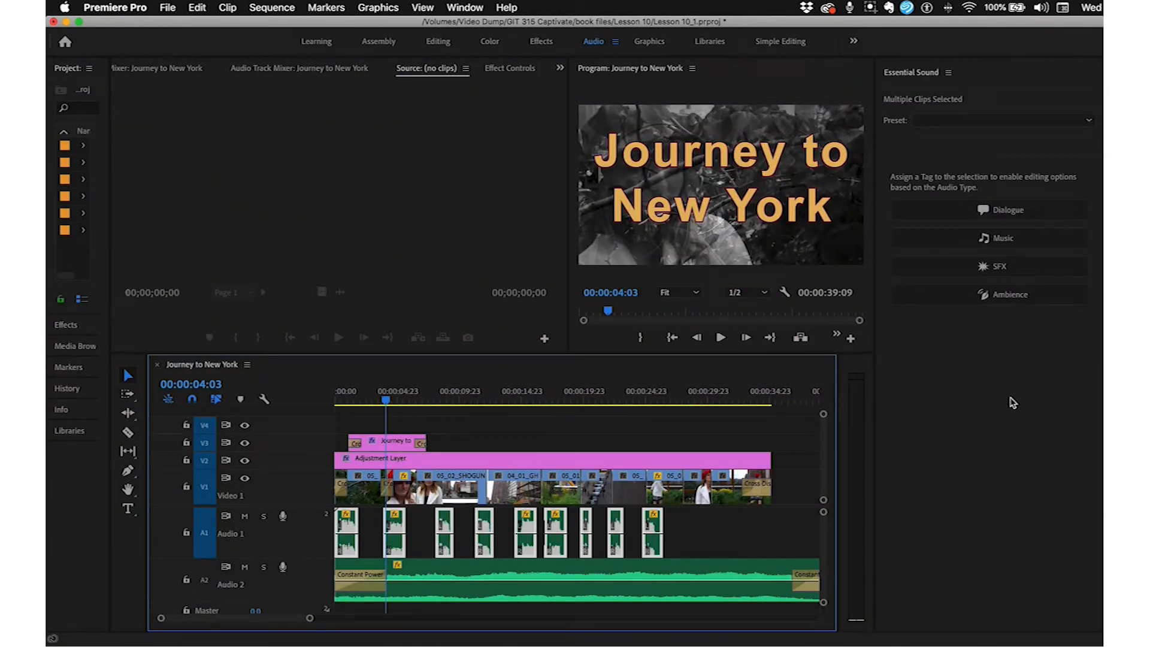
# Step: Tag the selected voice clips on track A1 as Dialogue in Essential Sound and review the Dialogue presets
pyautogui.click(1090, 120)
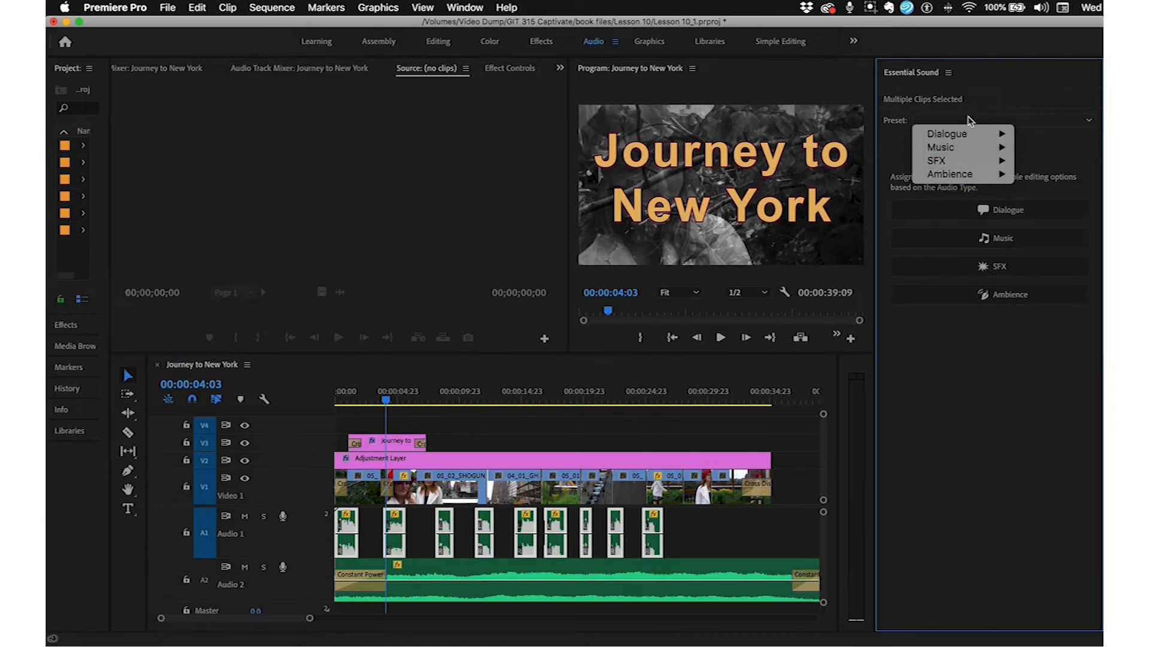
pyautogui.click(996, 400)
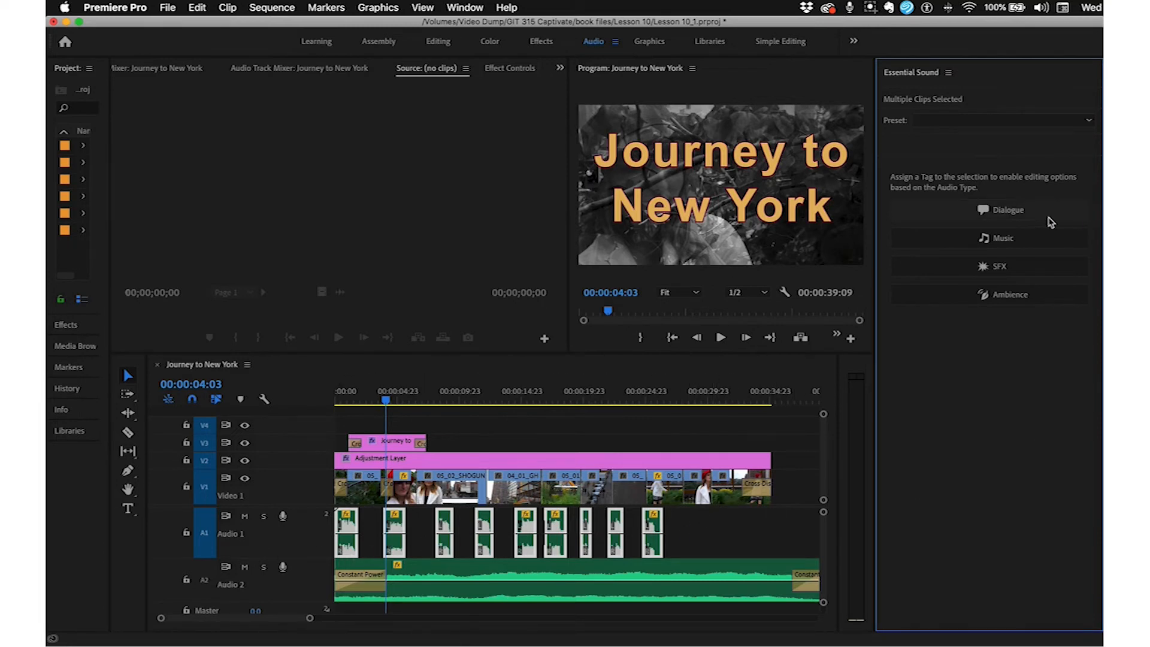
pyautogui.click(1022, 212)
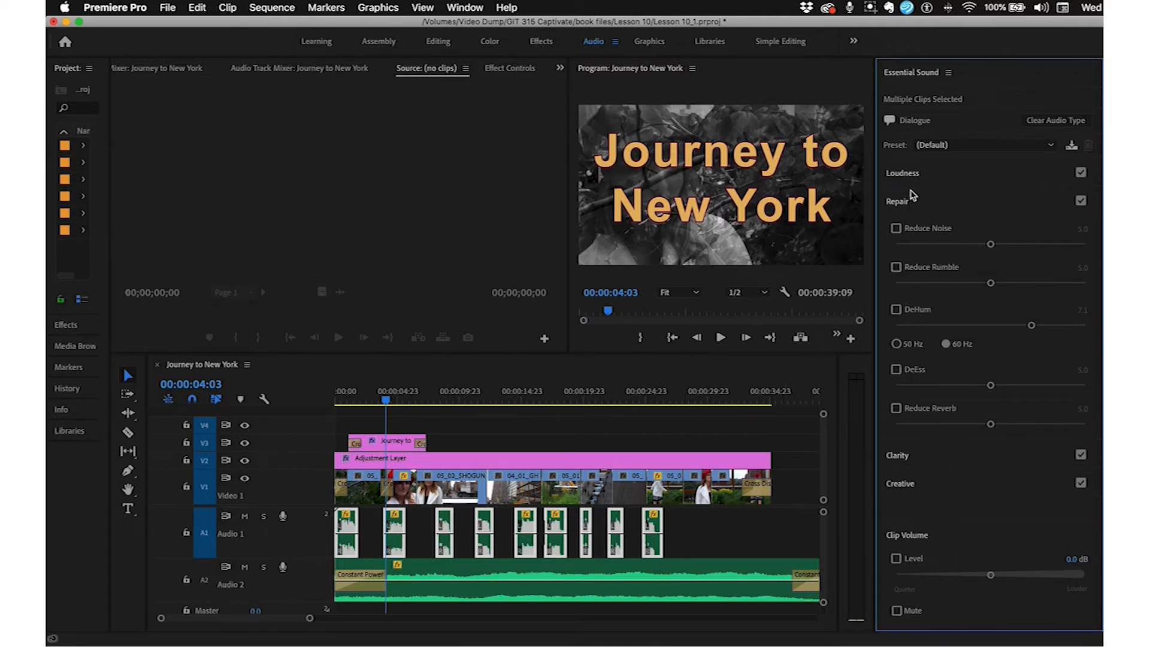
pyautogui.click(1053, 145)
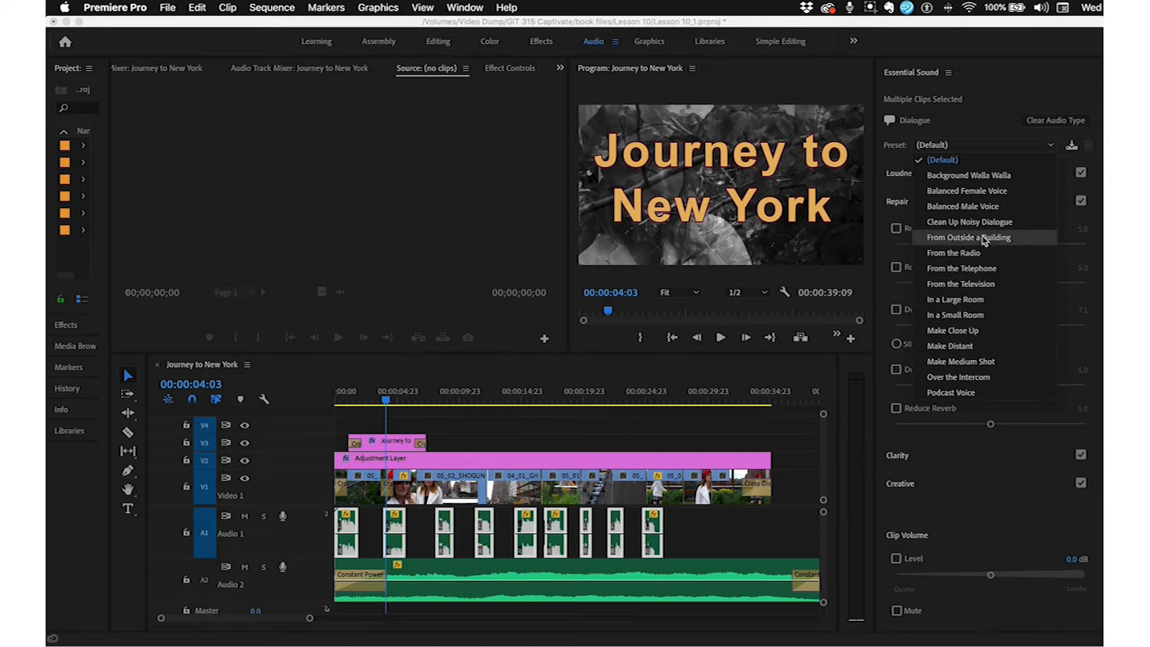
pyautogui.click(1067, 173)
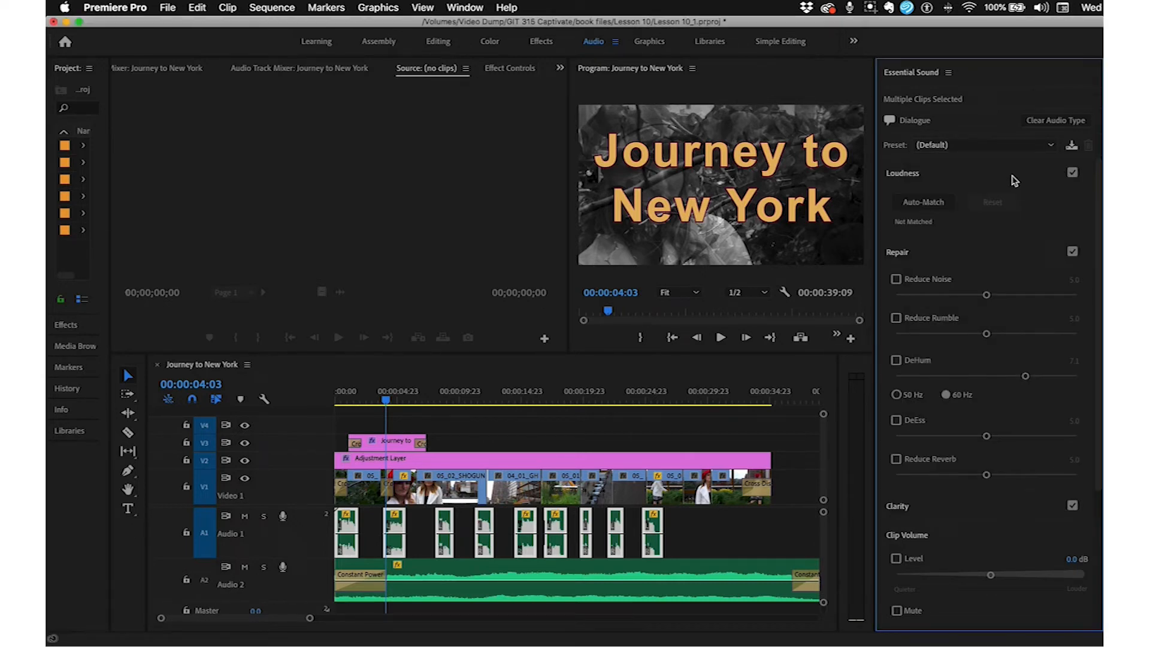
# Step: Review the Repair, Clarity and Creative settings of the Dialogue clips, including the Reverb presets
pyautogui.click(904, 175)
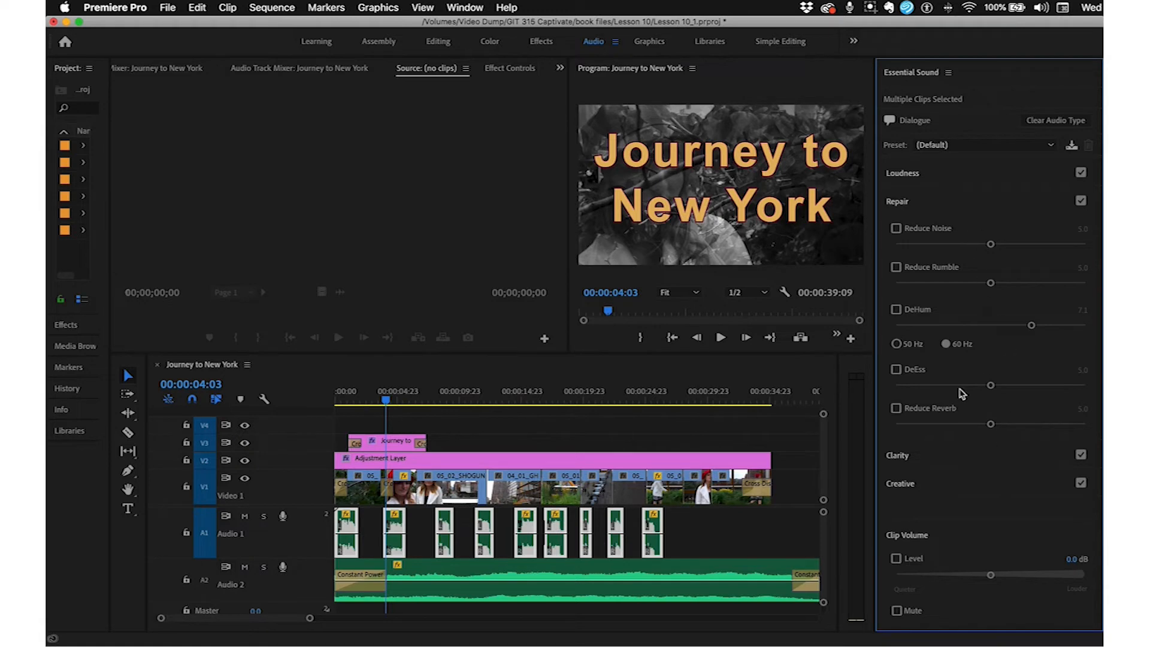
pyautogui.click(896, 204)
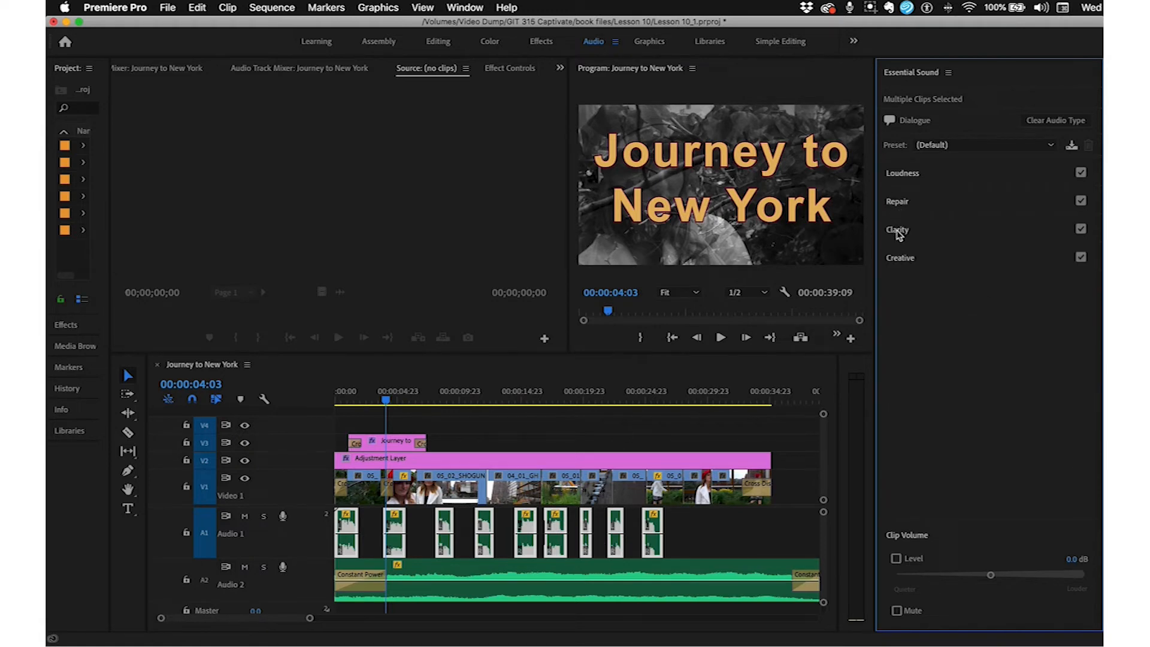
pyautogui.click(897, 231)
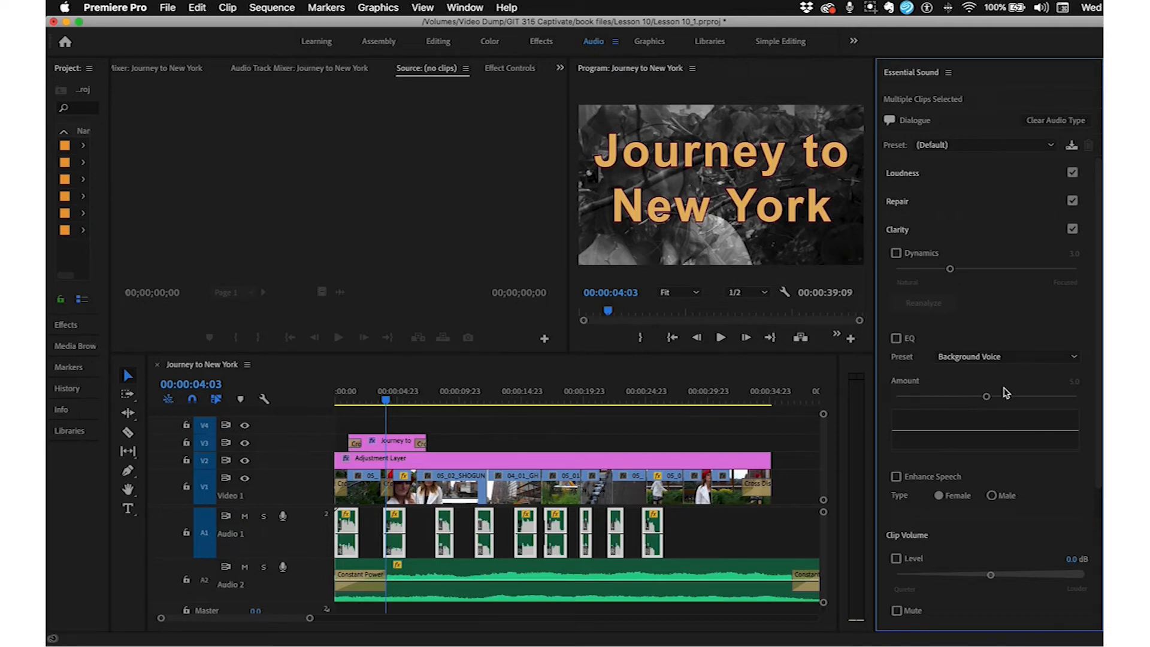
pyautogui.click(898, 232)
pyautogui.click(902, 261)
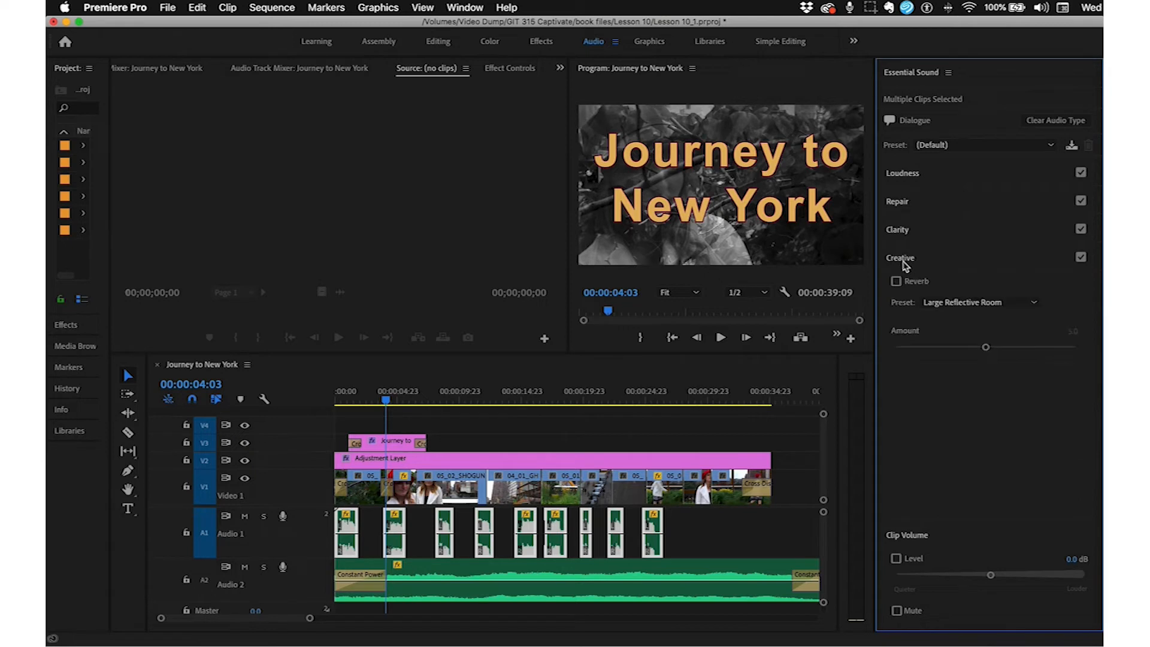
pyautogui.click(1034, 303)
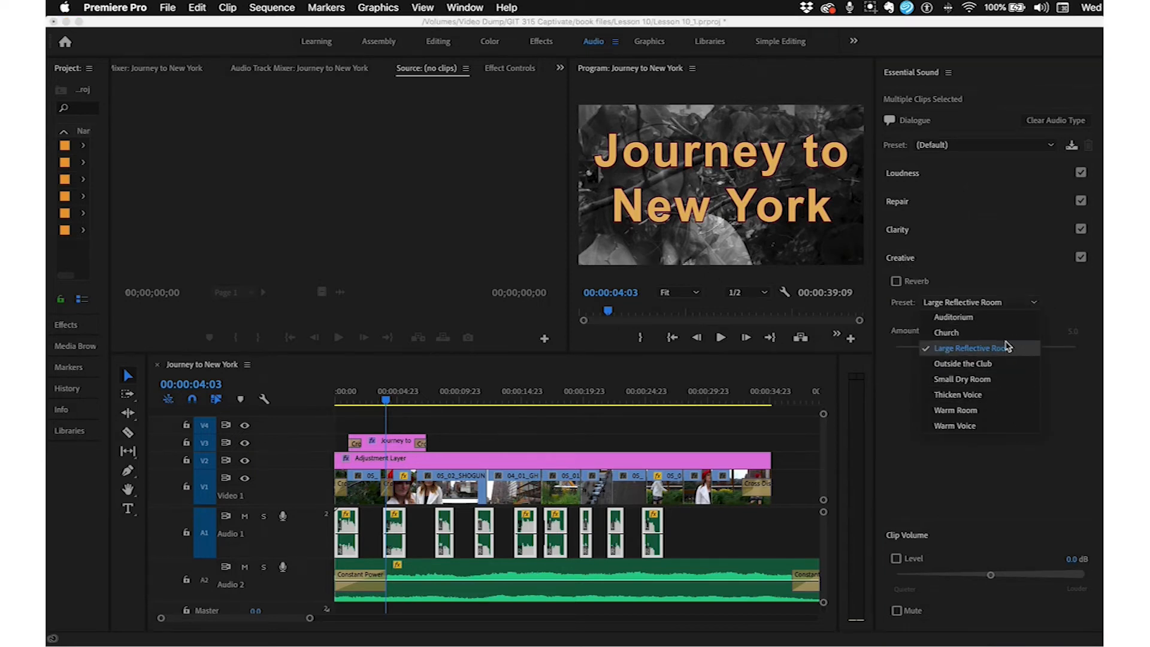
pyautogui.click(1081, 456)
pyautogui.click(900, 262)
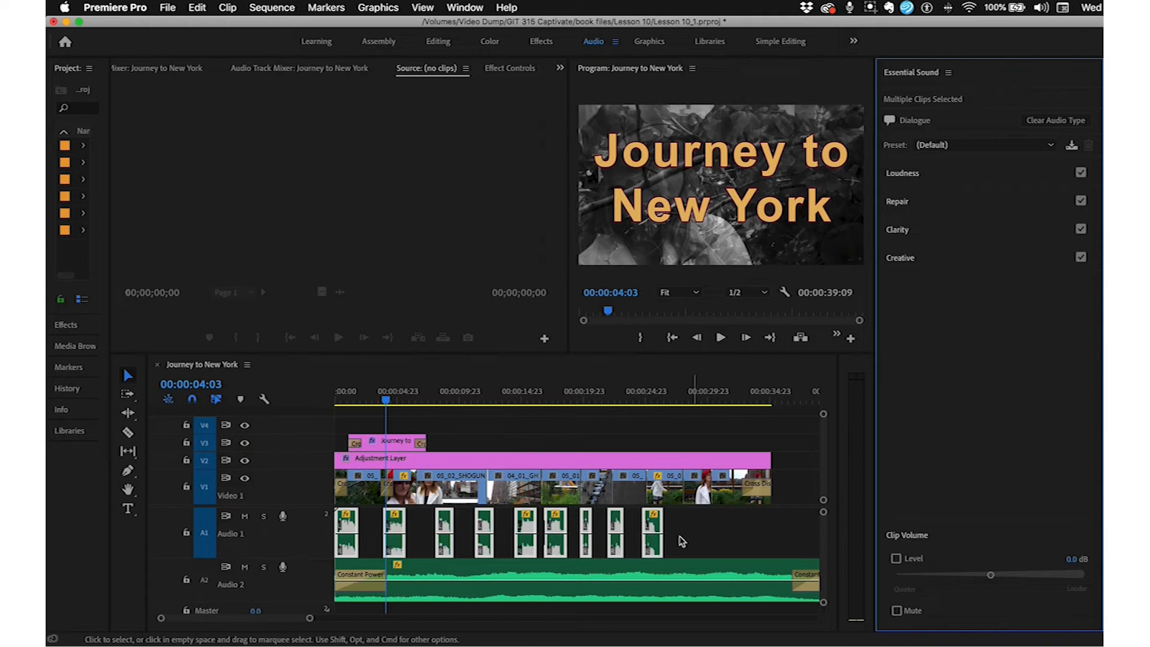
# Step: Deselect the voice clips and play the sequence briefly from about 00:00:17:02
pyautogui.click(716, 552)
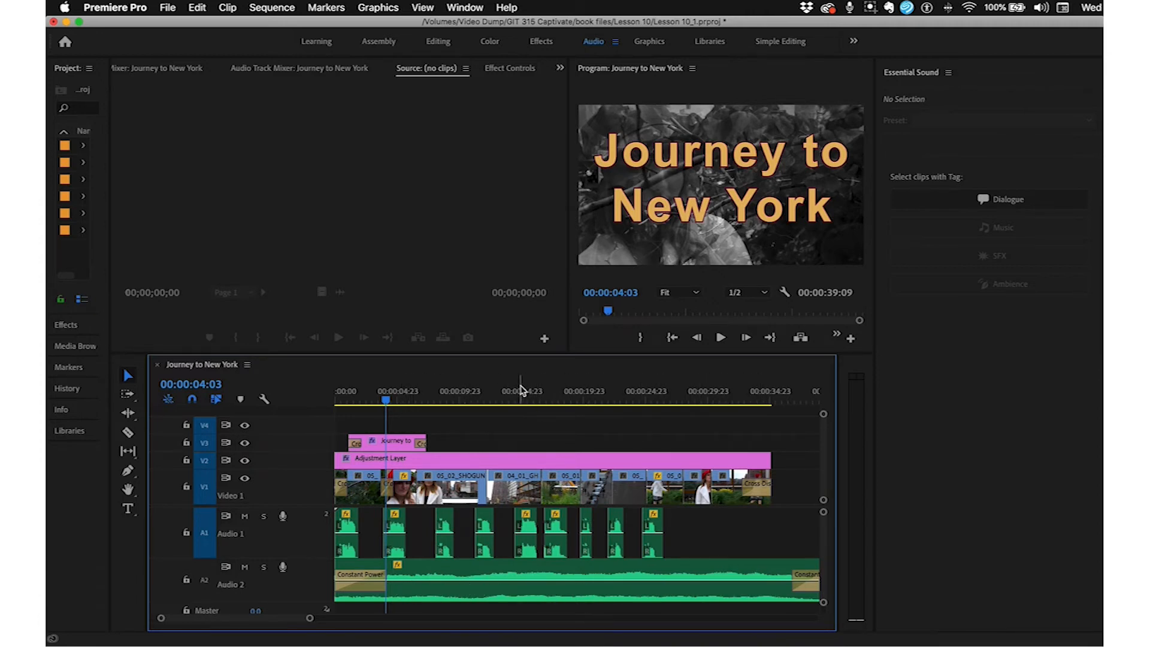
pyautogui.click(548, 395)
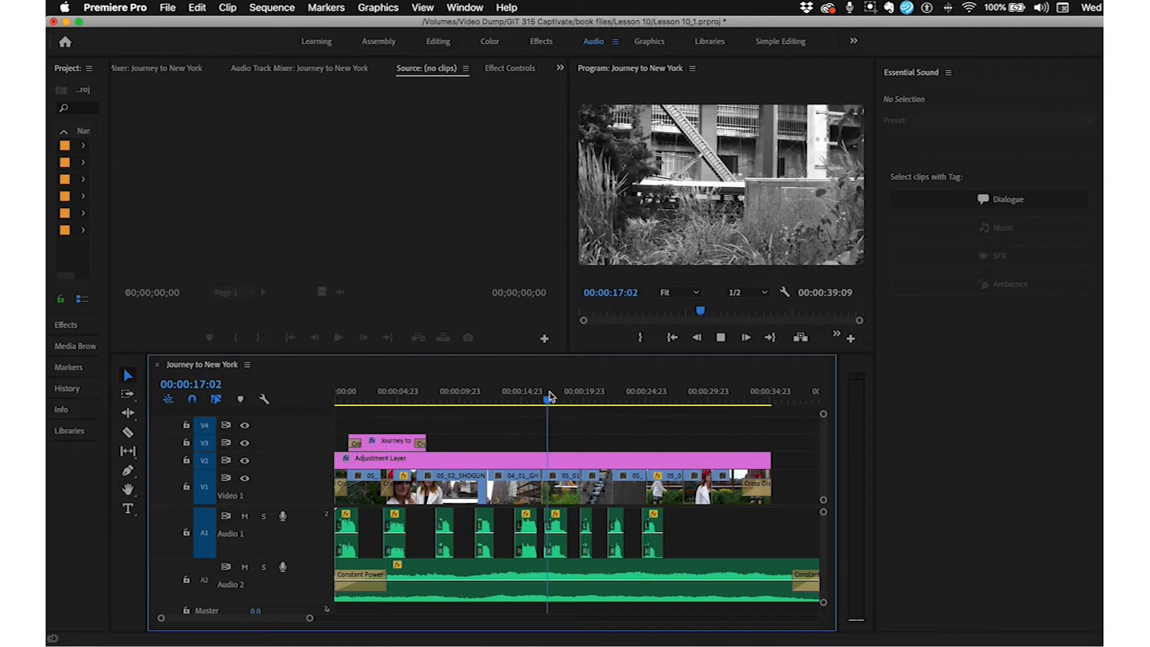
pyautogui.press('space')
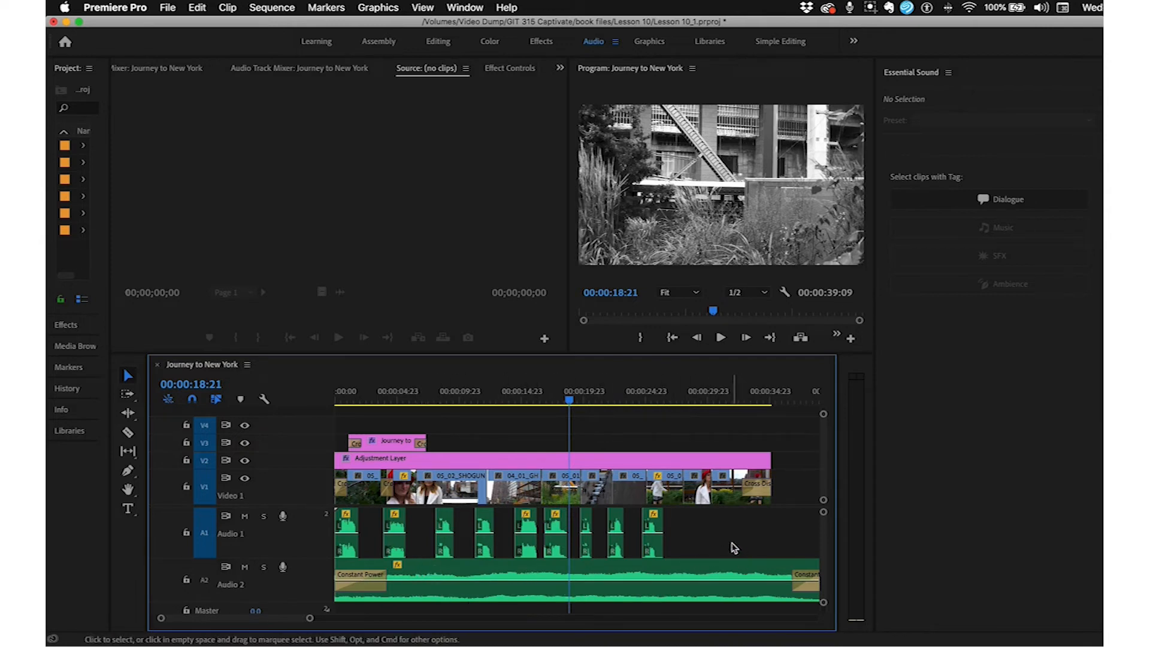
# Step: Tag the Ambient Heavens.mp3 clip on track A2 as Music and review its presets and Loudness section
pyautogui.click(731, 569)
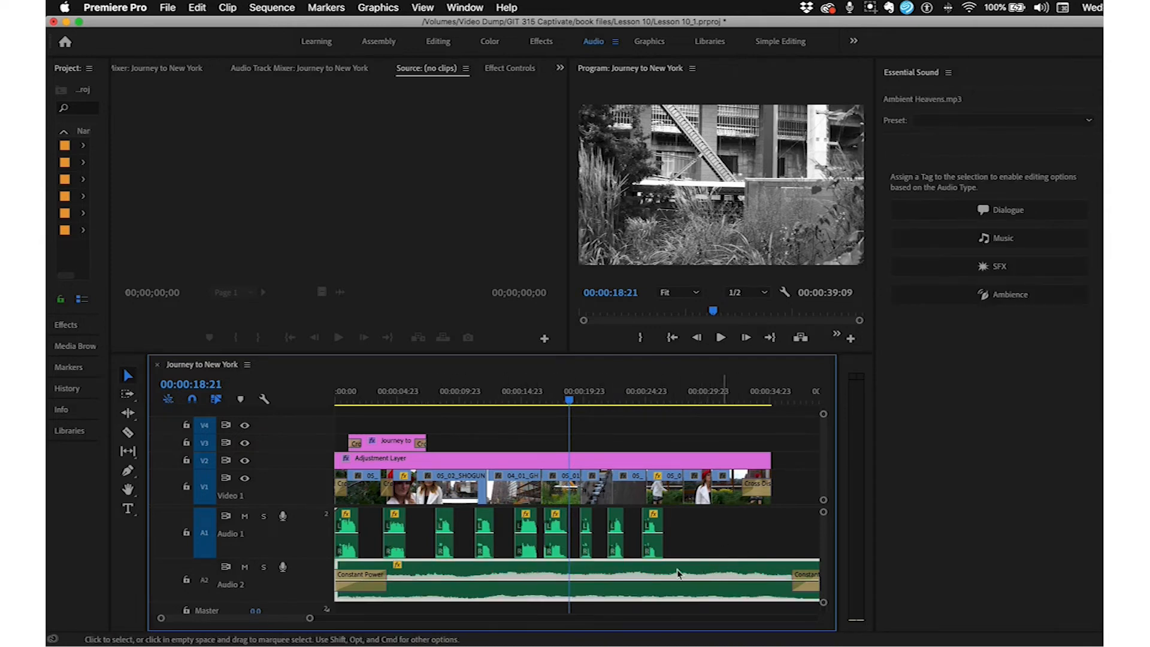
pyautogui.click(1034, 241)
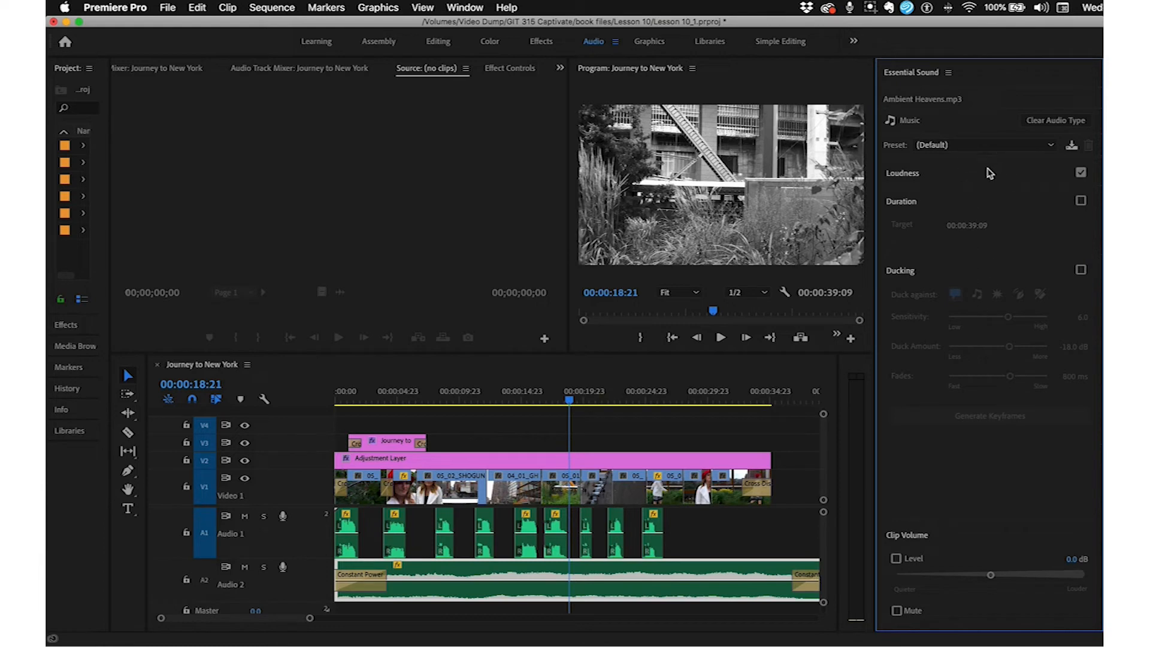
pyautogui.click(1049, 146)
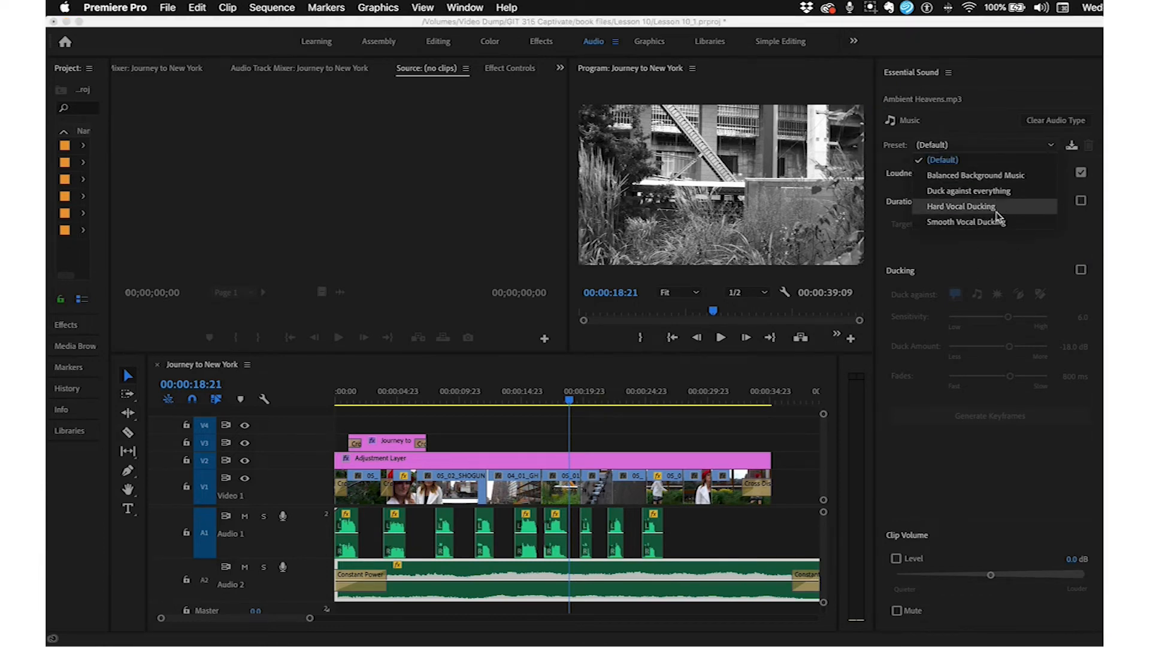
pyautogui.click(1003, 247)
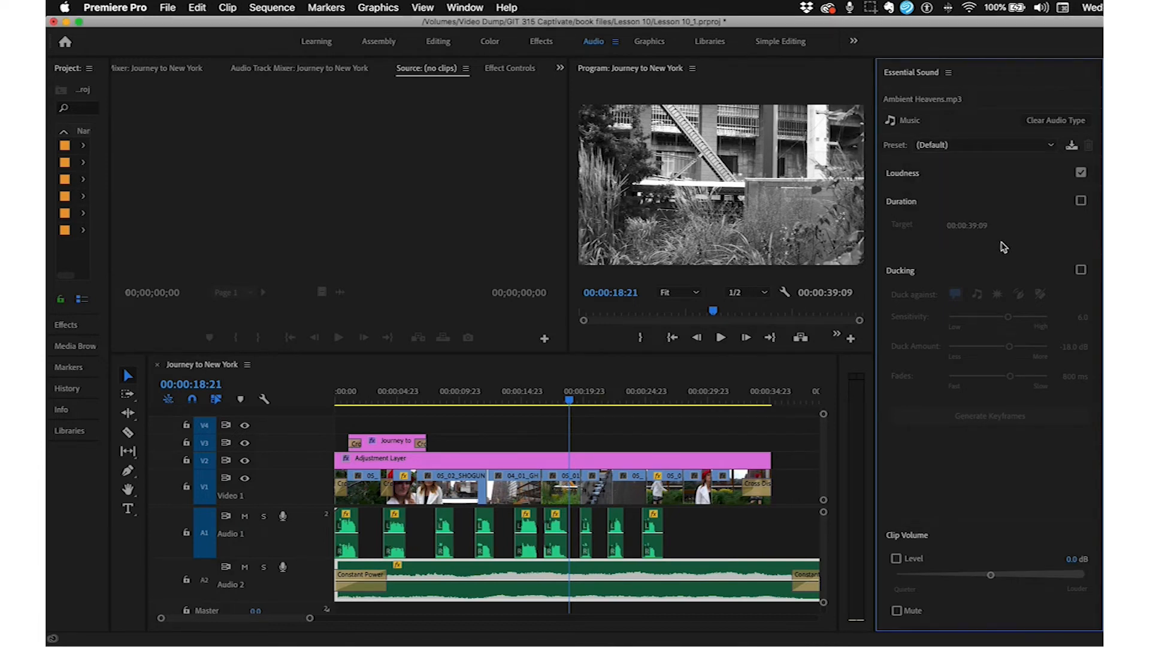
pyautogui.click(906, 174)
pyautogui.click(906, 175)
# Step: Try the Smooth Vocal Ducking preset on the music clip, generating keyframes at the preset's Sensitivity and again at 6.6
pyautogui.click(1050, 146)
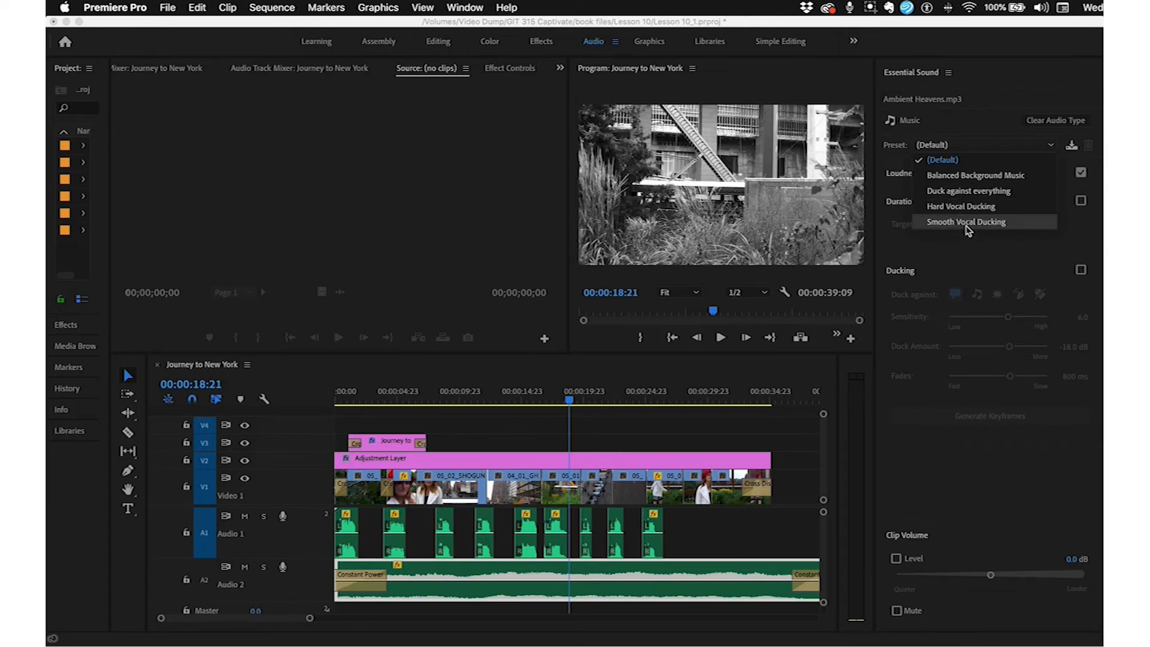
pyautogui.click(966, 226)
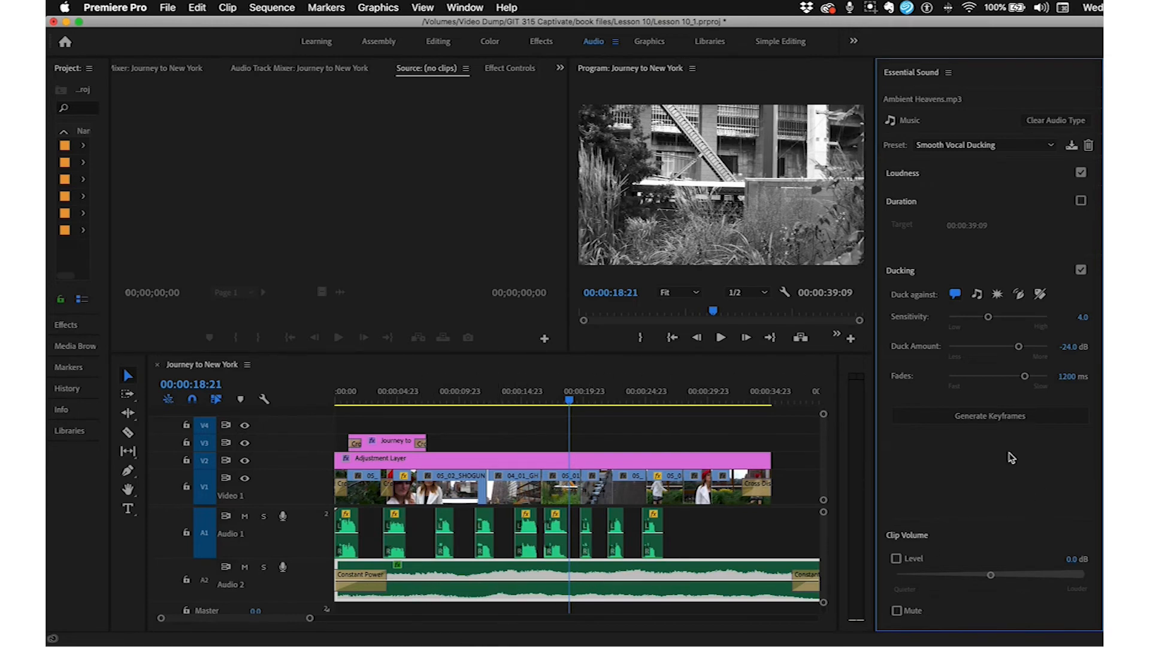
pyautogui.click(995, 420)
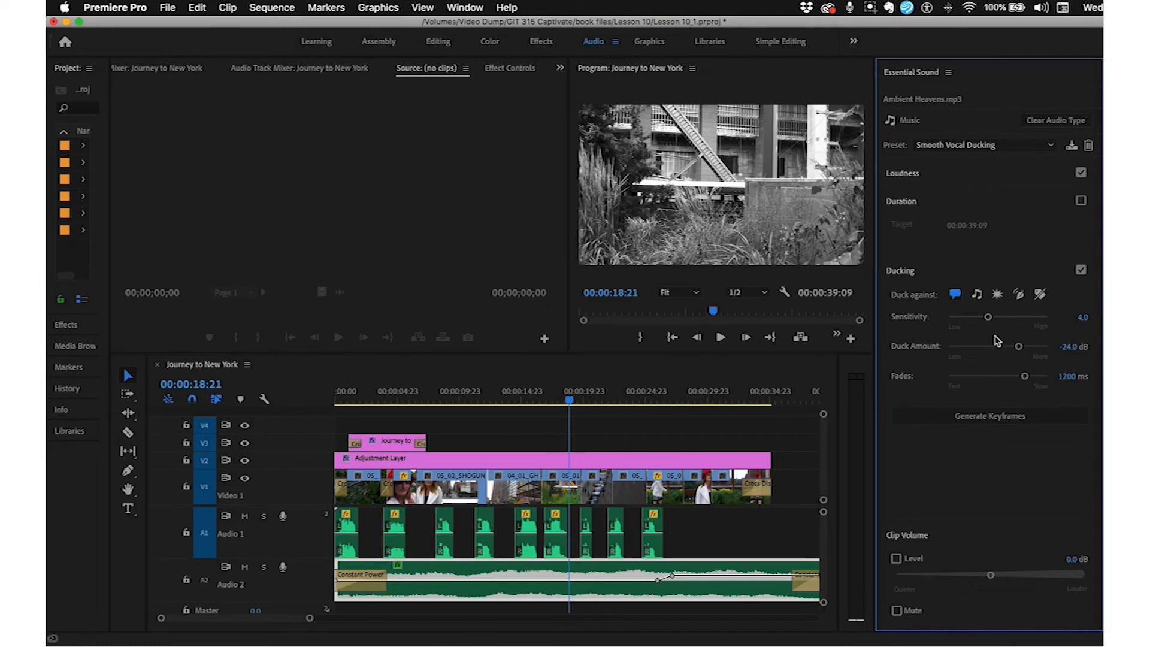
pyautogui.moveTo(989, 319); pyautogui.dragTo(1012, 319)
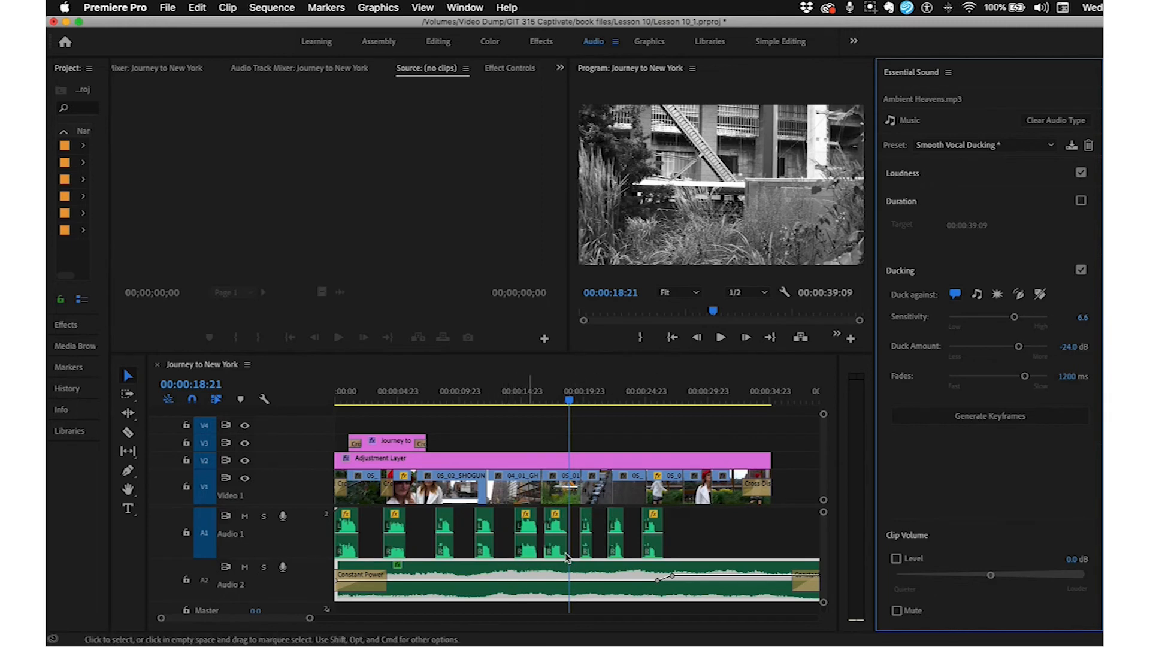
pyautogui.click(1020, 422)
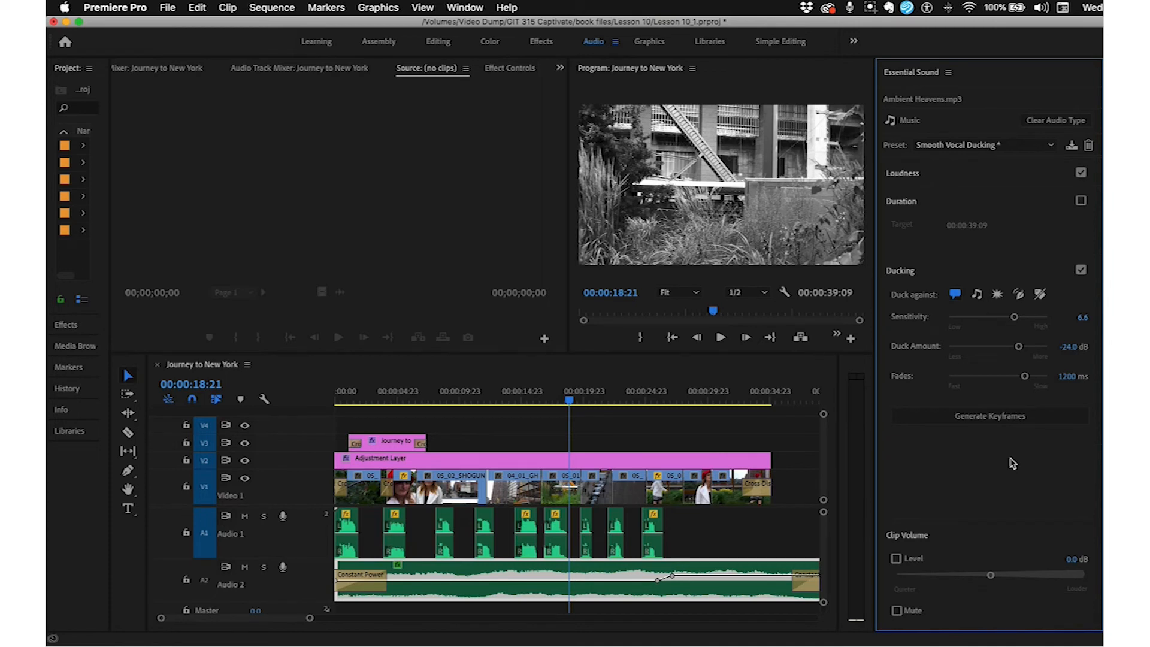
# Step: Apply the Hard Vocal Ducking preset to the music clip and generate its ducking keyframes
pyautogui.click(1039, 149)
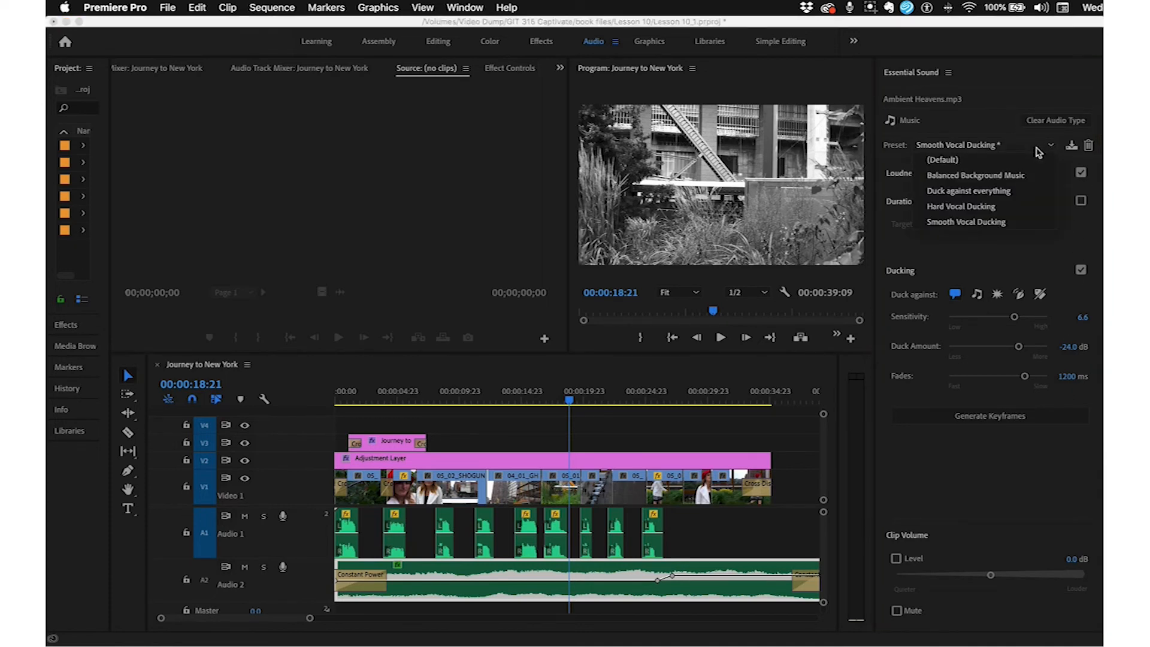
pyautogui.click(1021, 206)
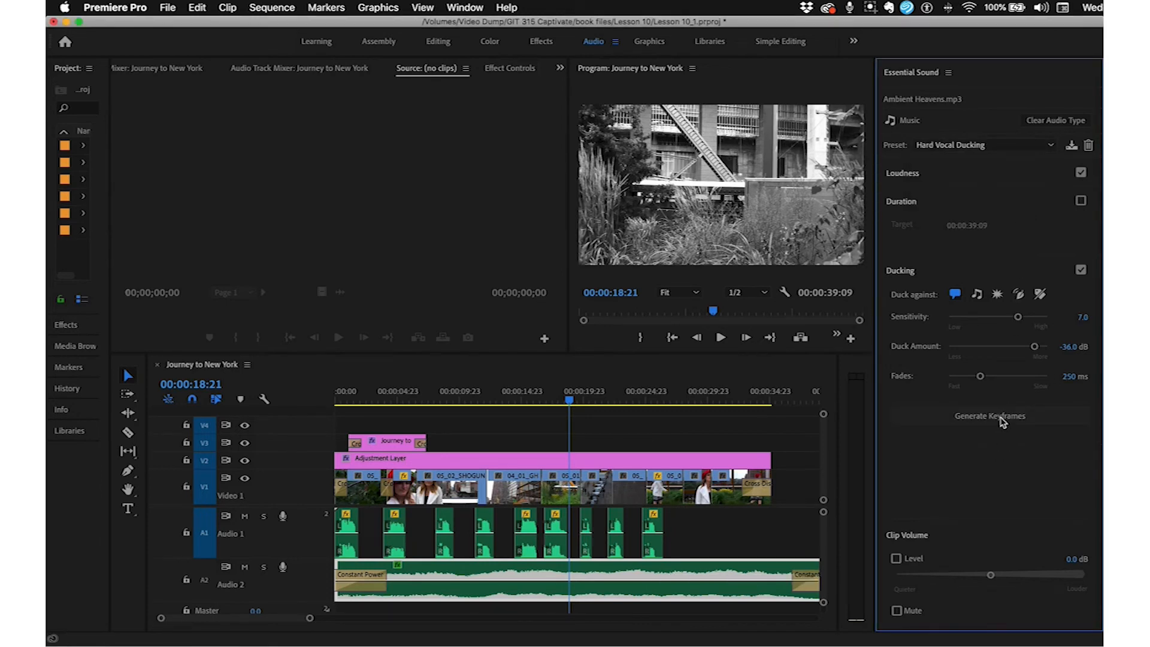
pyautogui.click(1001, 419)
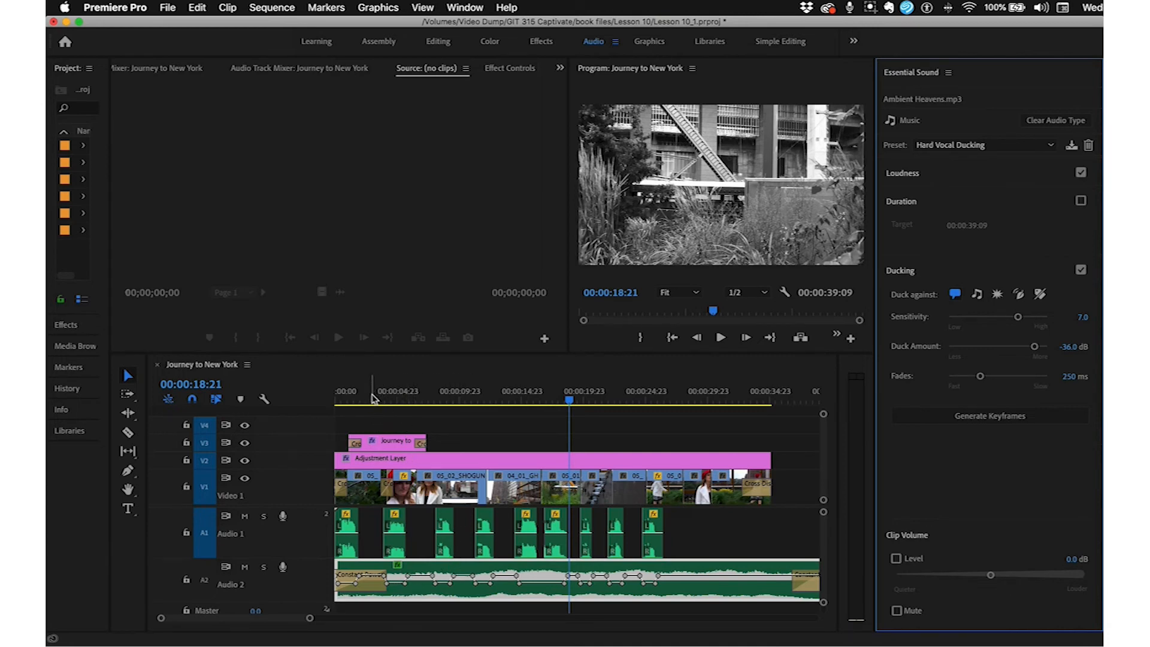
# Step: Play the sequence from about 00:00:02:20 to about 00:00:08:08 to hear the ducked music against the voice clips
pyautogui.click(370, 398)
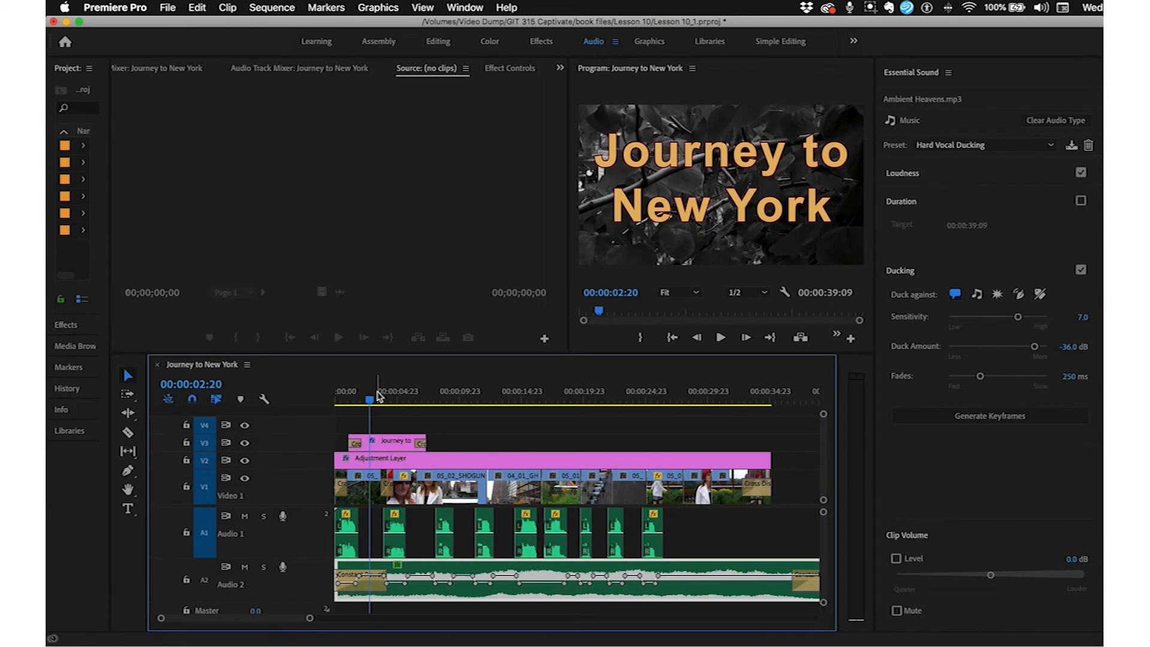
pyautogui.press('space')
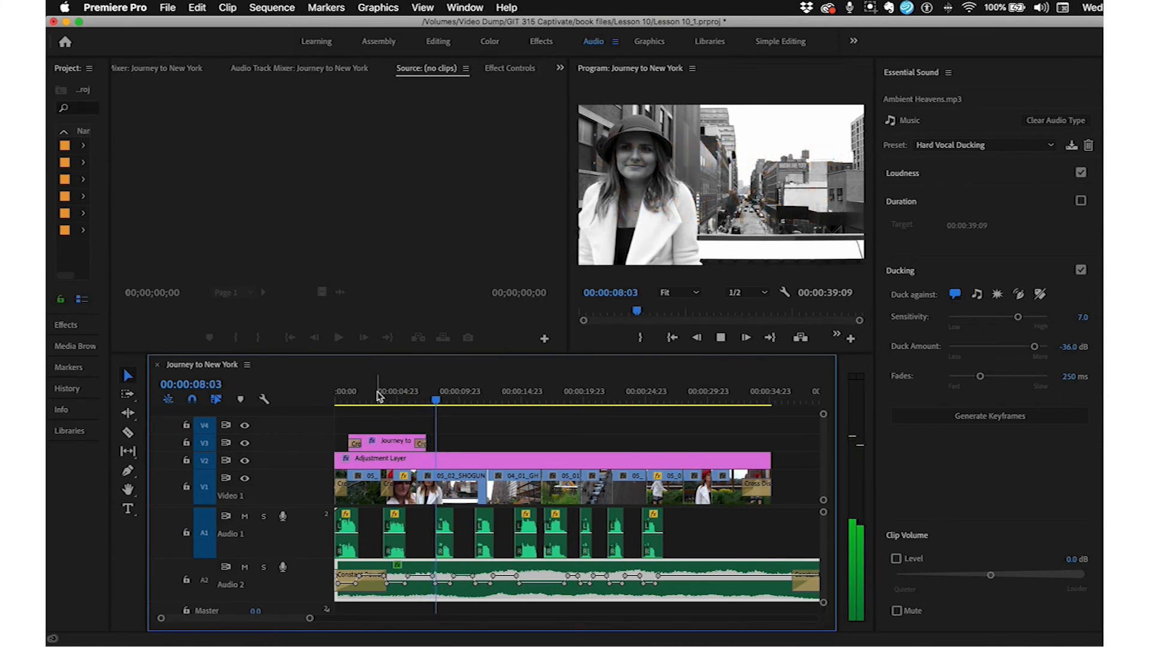
pyautogui.press('space')
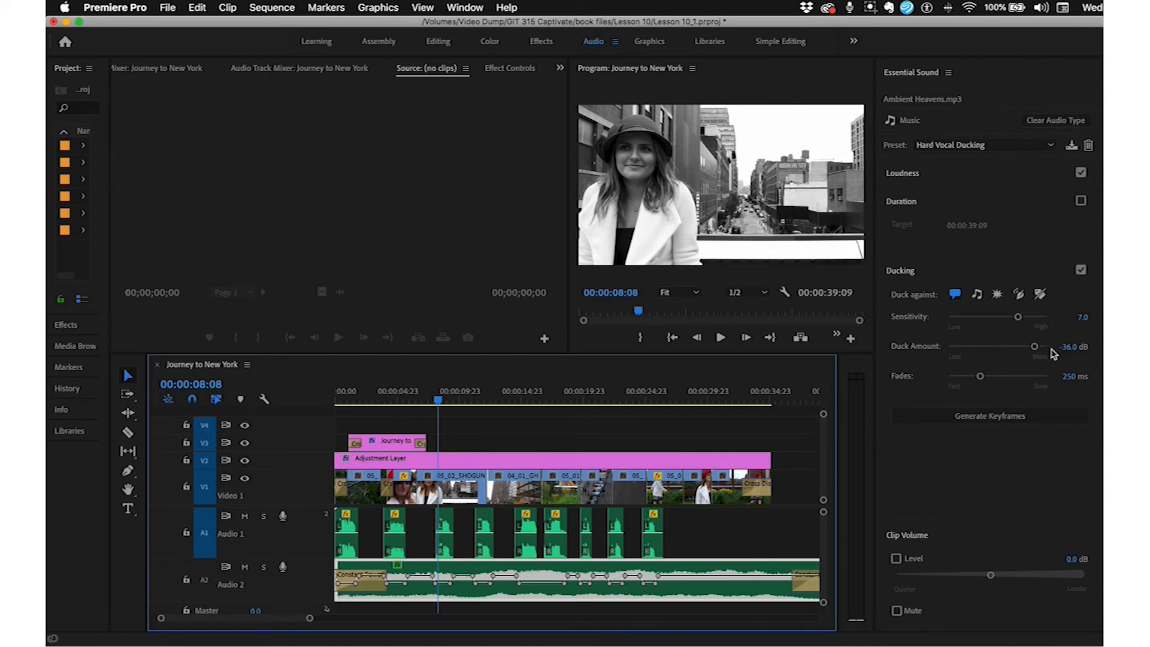
# Step: Try a Duck Amount of -25.7 dB on the music clip, generate its keyframes and play the sequence to about 00:00:10:02
pyautogui.moveTo(1035, 347); pyautogui.dragTo(1022, 353)
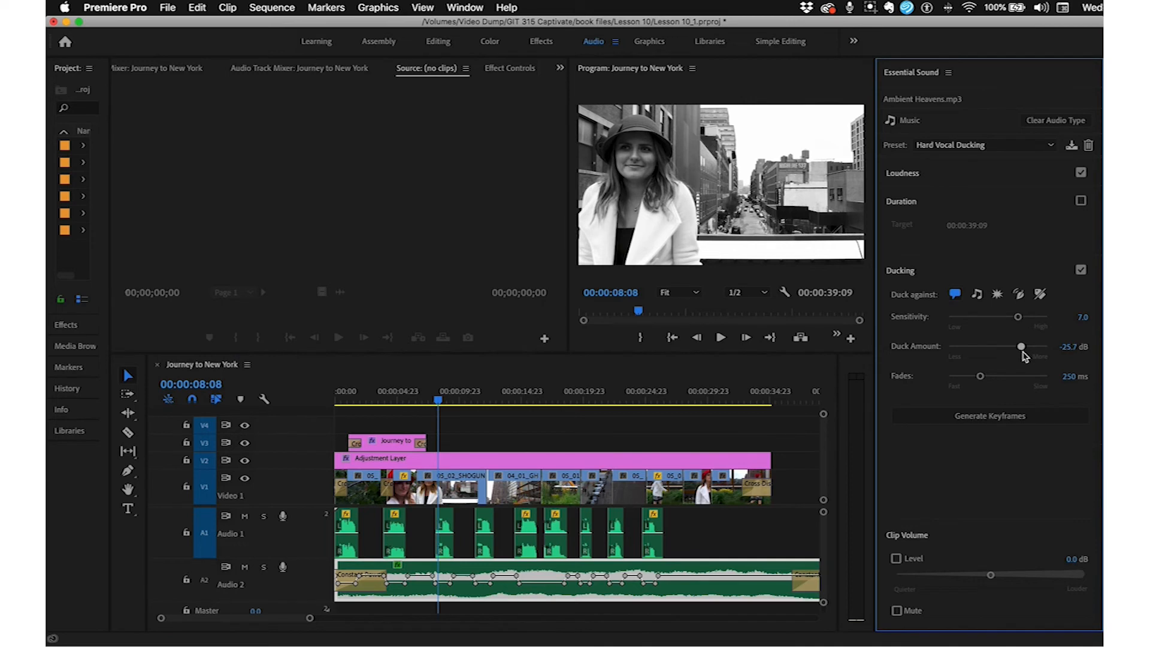
pyautogui.click(1020, 417)
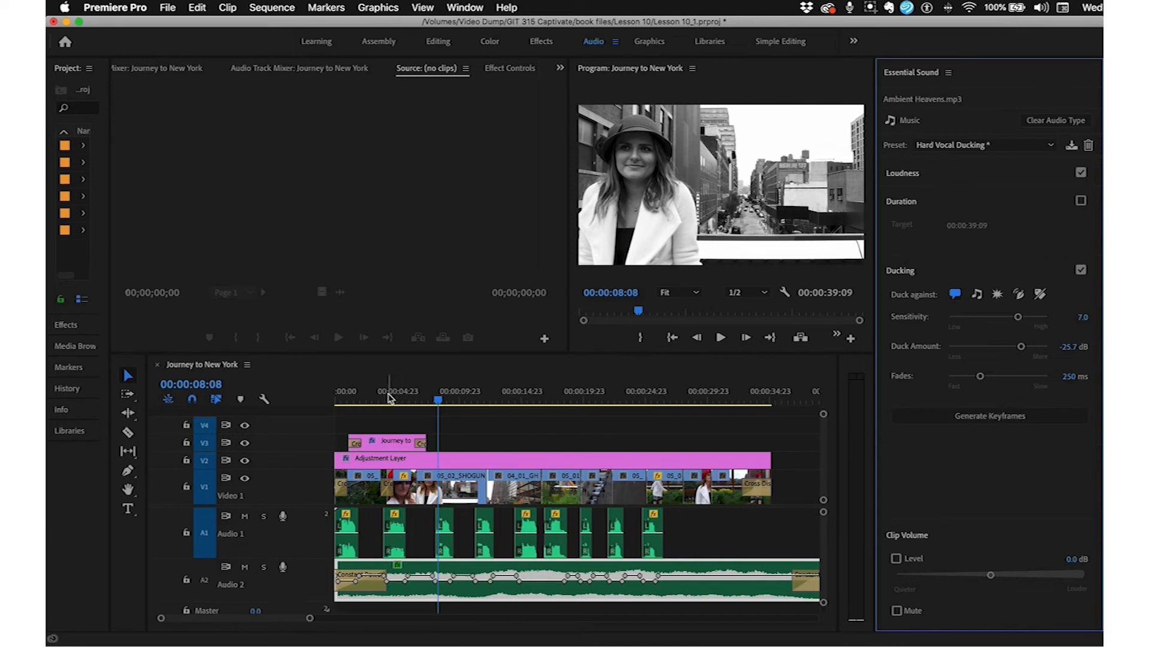
pyautogui.moveTo(436, 397); pyautogui.dragTo(427, 400)
pyautogui.press('space')
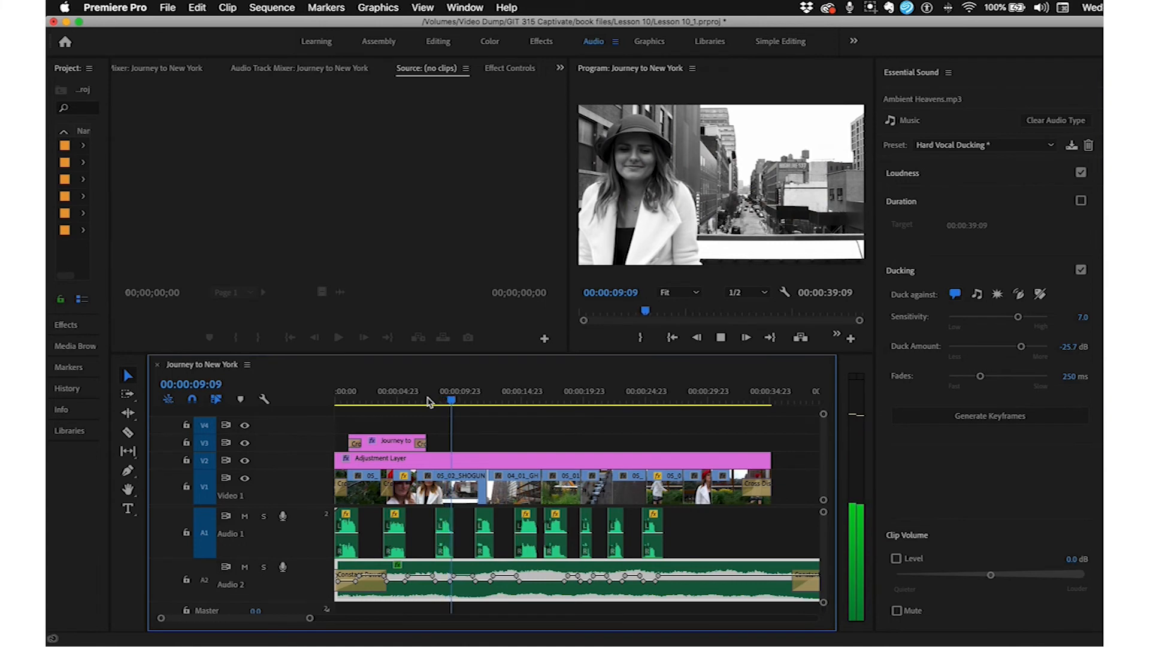
pyautogui.press('space')
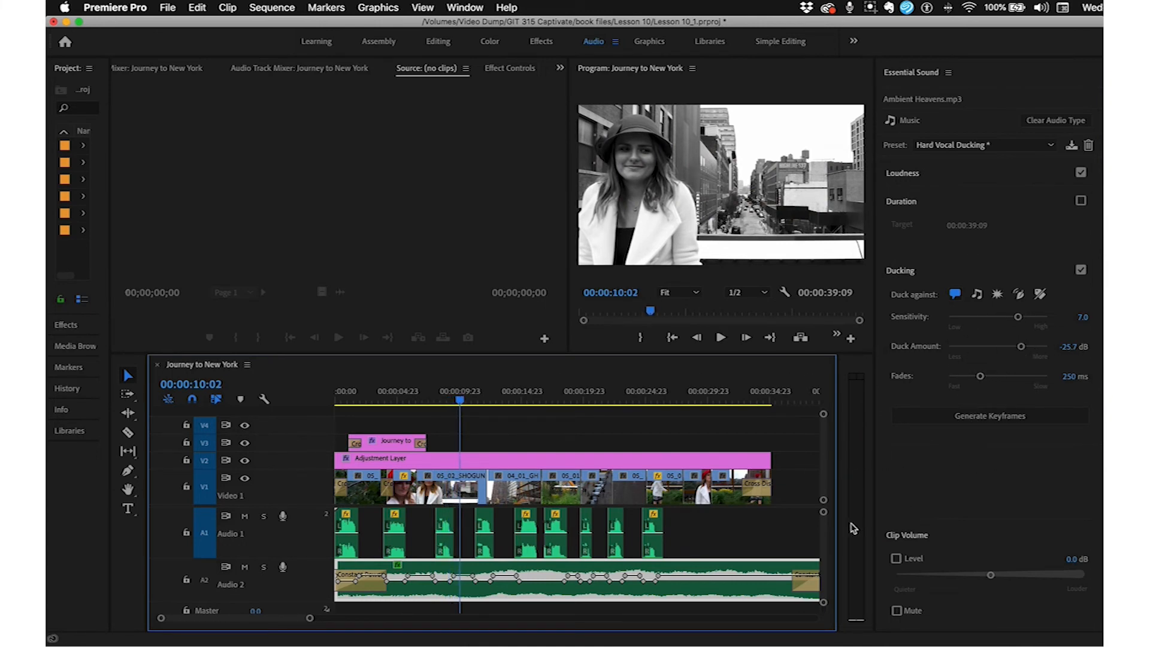
# Step: Set the music clip's Duck Amount to -14.0 dB, regenerate the ducking keyframes and play the sequence past about 00:00:21:11
pyautogui.click(1019, 348)
pyautogui.moveTo(1020, 347); pyautogui.dragTo(1004, 348)
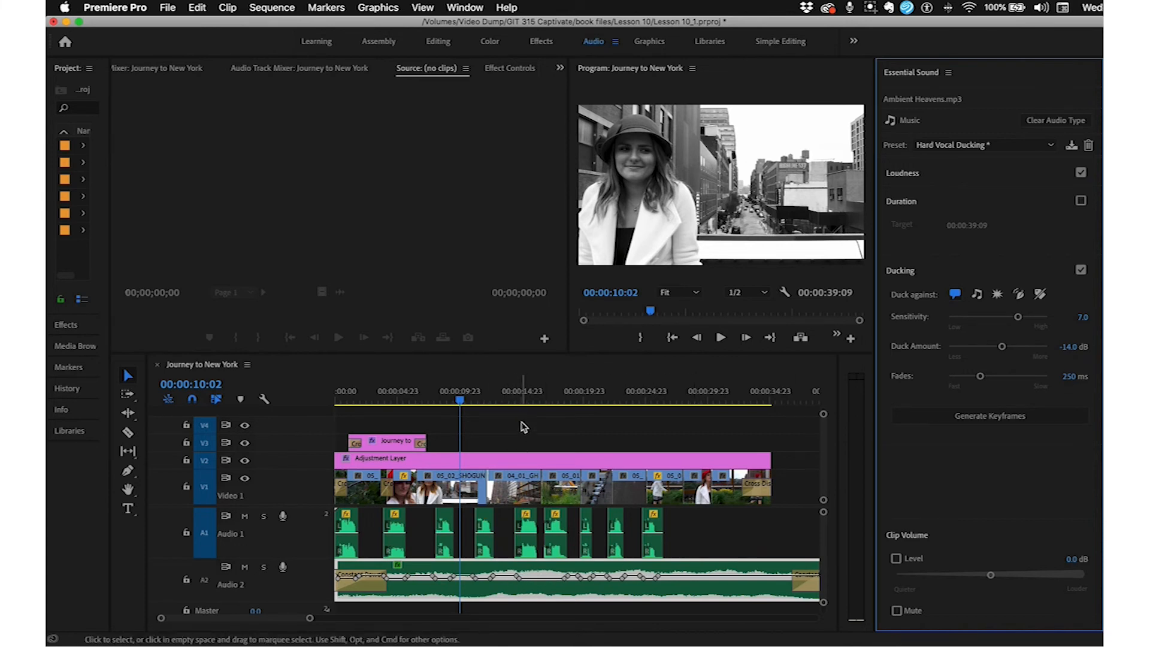
pyautogui.moveTo(513, 396); pyautogui.dragTo(504, 400)
pyautogui.press('space')
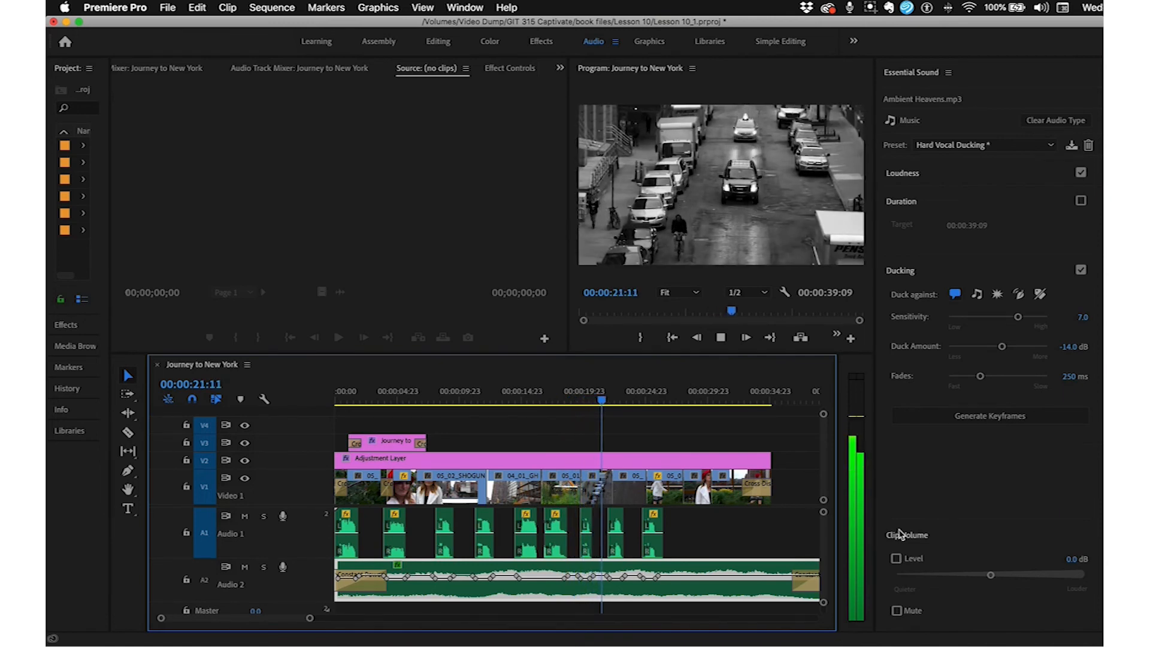
pyautogui.press('space')
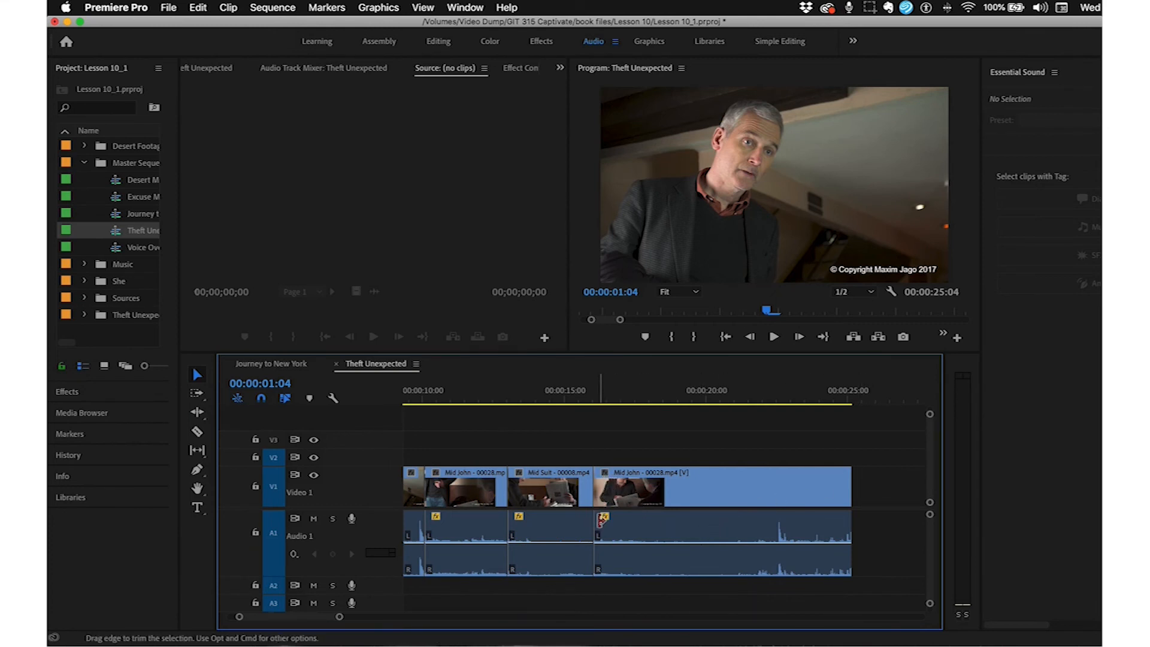
# Step: Try the Rolling Edit tool on the cut between Mid Suit - 00008.mp4 and the last Mid John - 00028.mp4 clip, then restore the Selection tool
pyautogui.moveTo(602, 520)
pyautogui.click(197, 413)
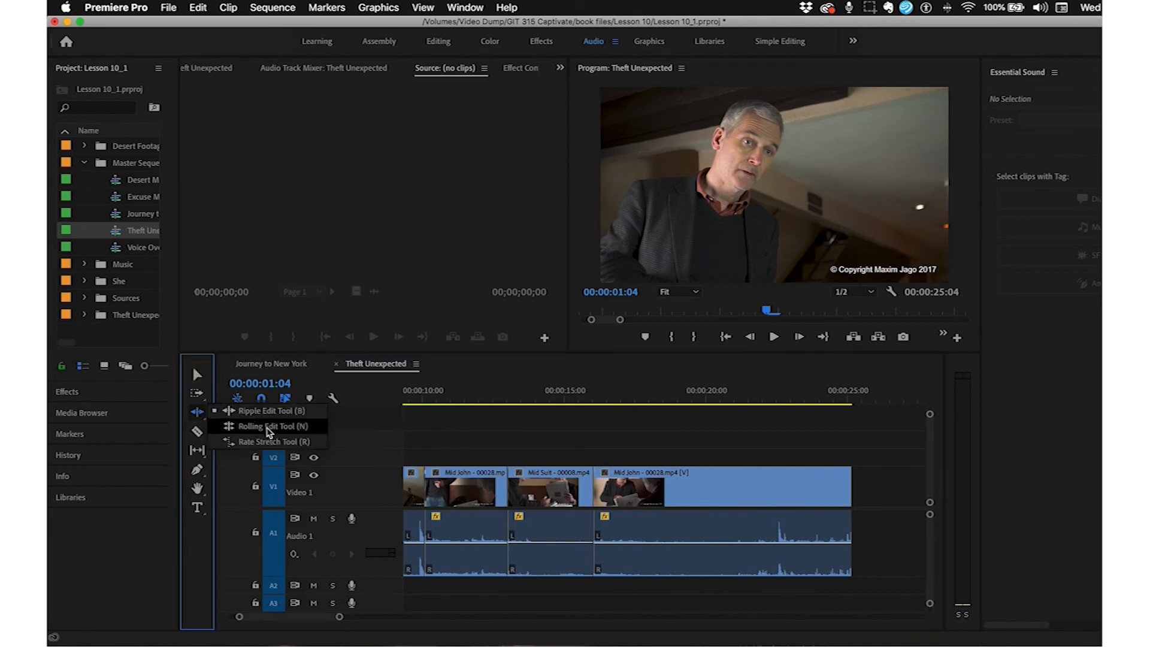
pyautogui.click(268, 427)
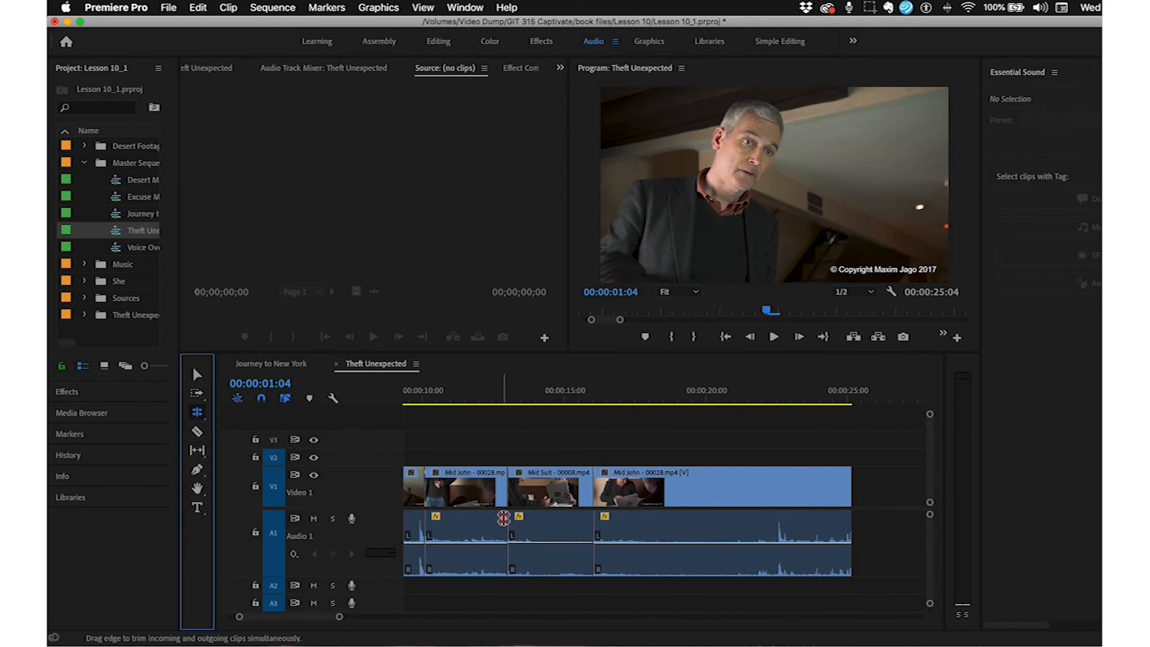
pyautogui.click(592, 522)
pyautogui.moveTo(593, 522)
pyautogui.mouseDown()
pyautogui.moveTo(572, 524)
pyautogui.moveTo(623, 531)
pyautogui.moveTo(592, 532)
pyautogui.mouseUp()
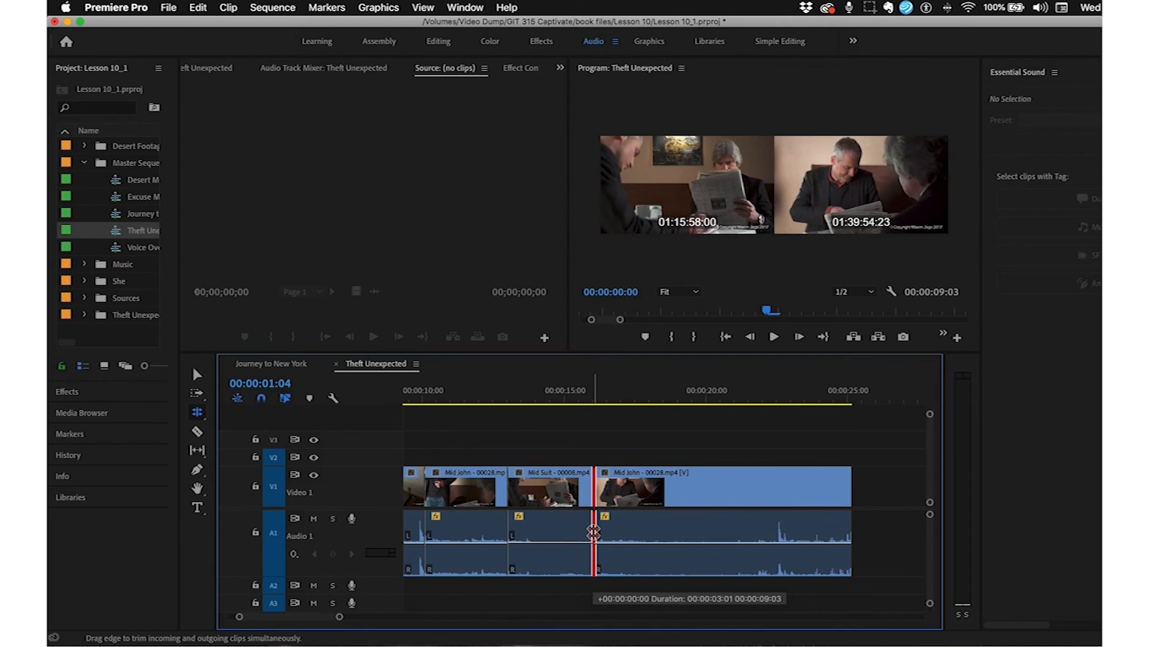
pyautogui.moveTo(593, 532); pyautogui.dragTo(593, 532)
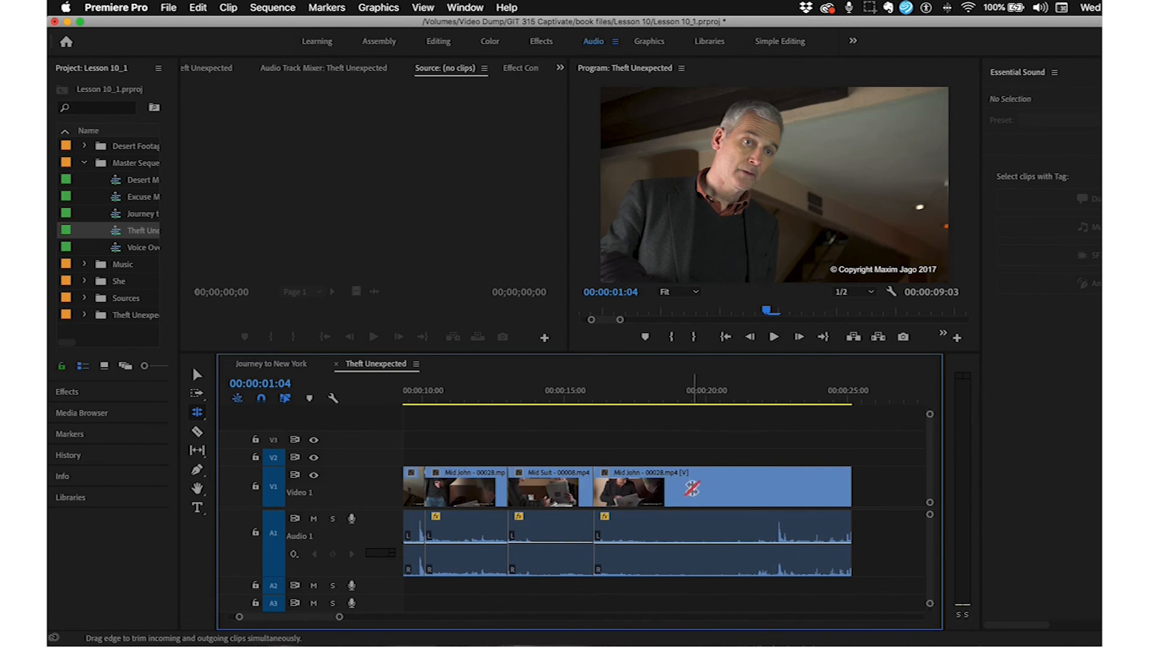
pyautogui.click(197, 374)
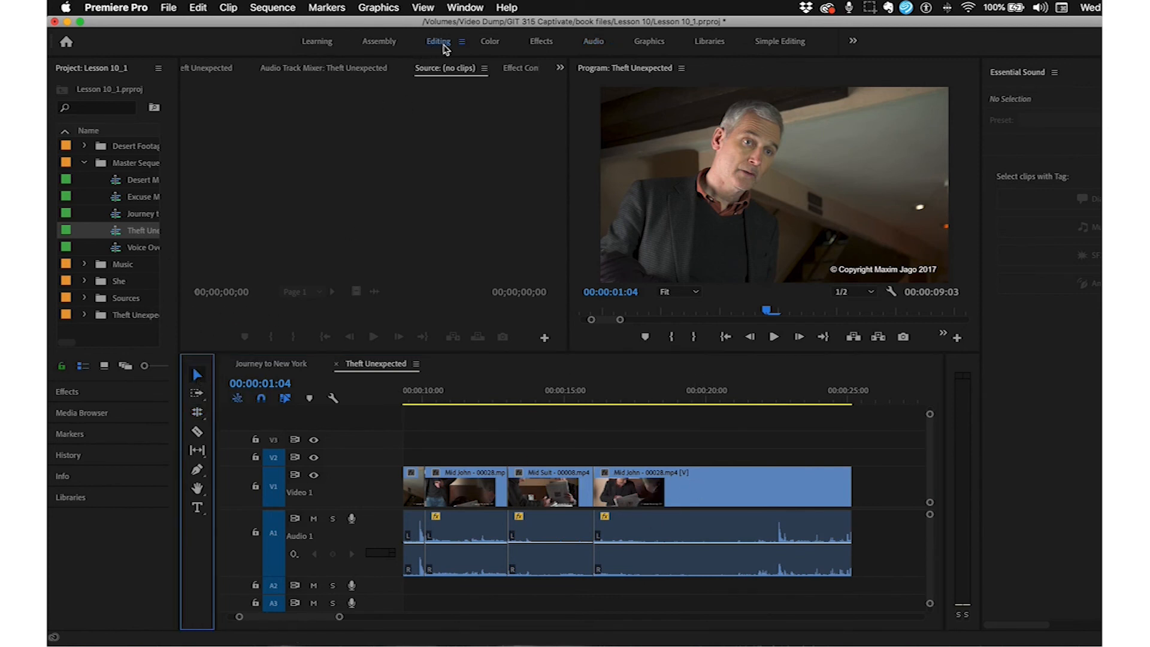
# Step: Switch to the Editing workspace and open the last Mid John - 00028.mp4 clip in the Source Monitor with its unused media in view
pyautogui.click(443, 48)
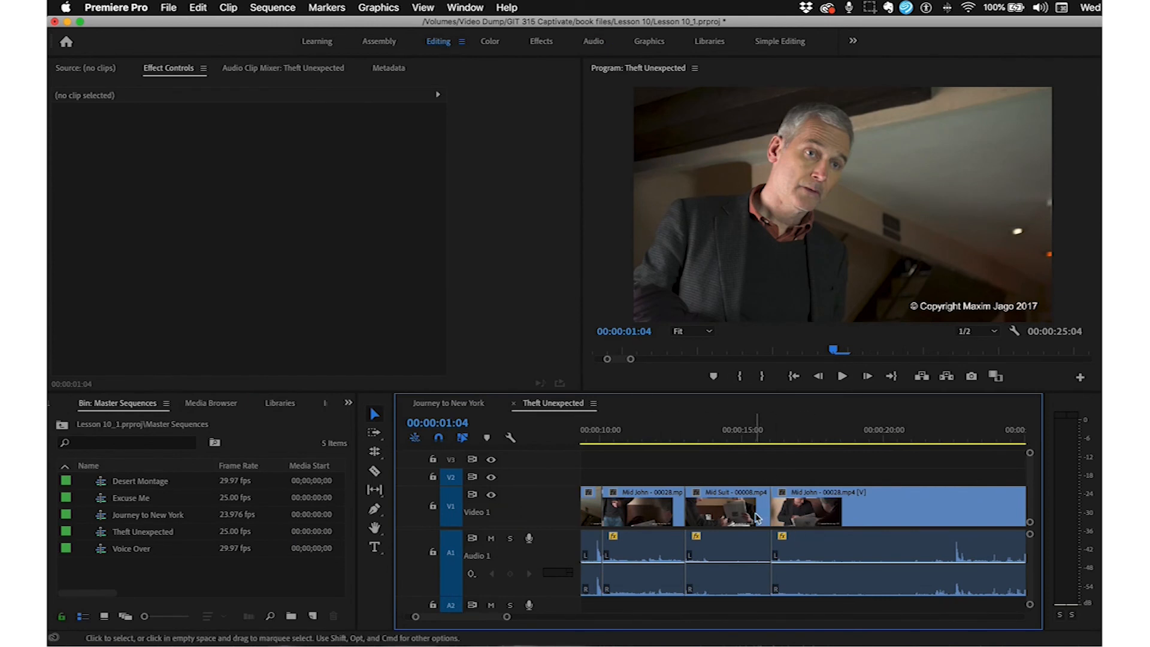
pyautogui.doubleClick(808, 515)
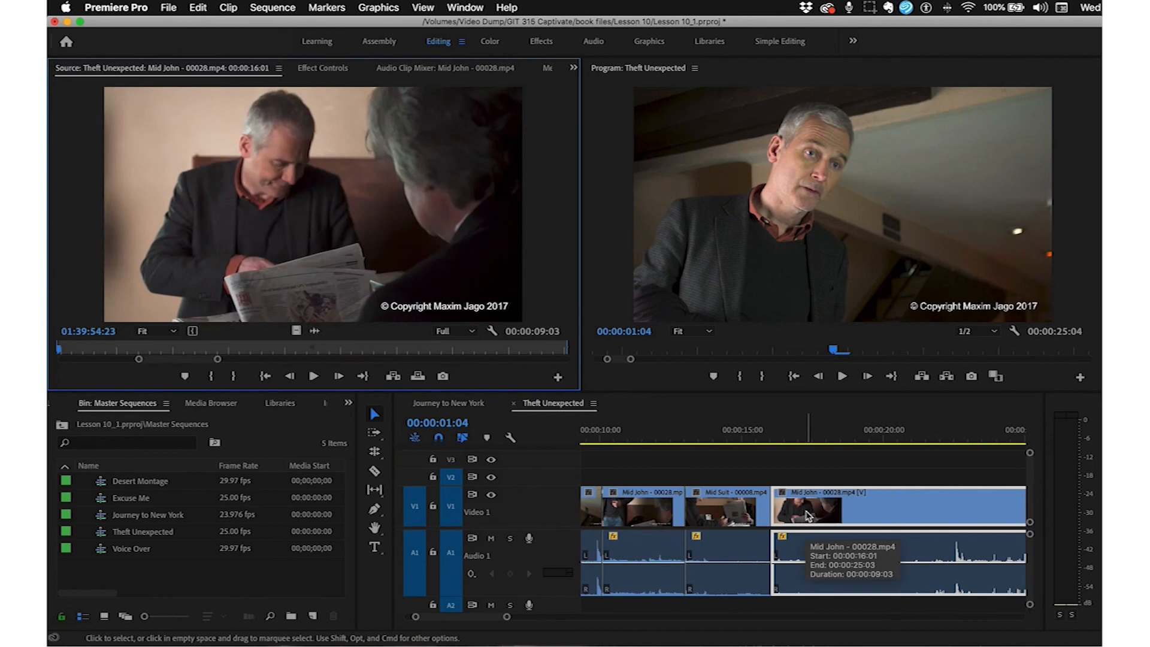
pyautogui.moveTo(217, 361); pyautogui.dragTo(344, 359)
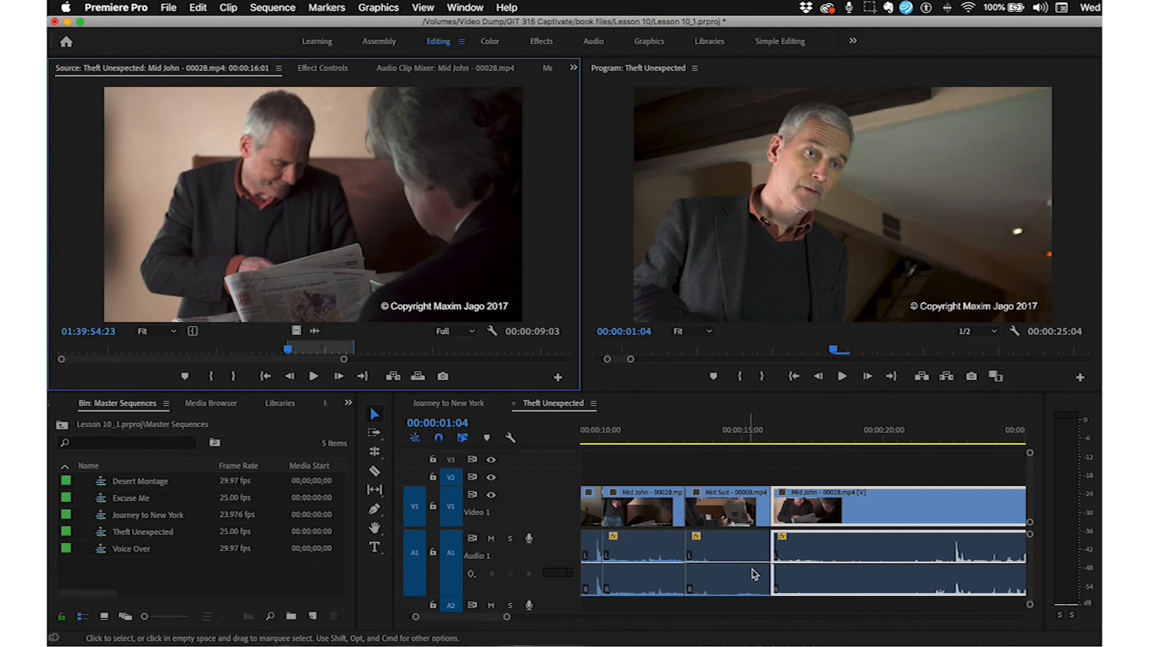
# Step: Roll only the audio edit between Mid Suit - 00008.mp4 and the last Mid John clip earlier to 00:00:15:02, leaving the video cut in place
pyautogui.click(374, 453)
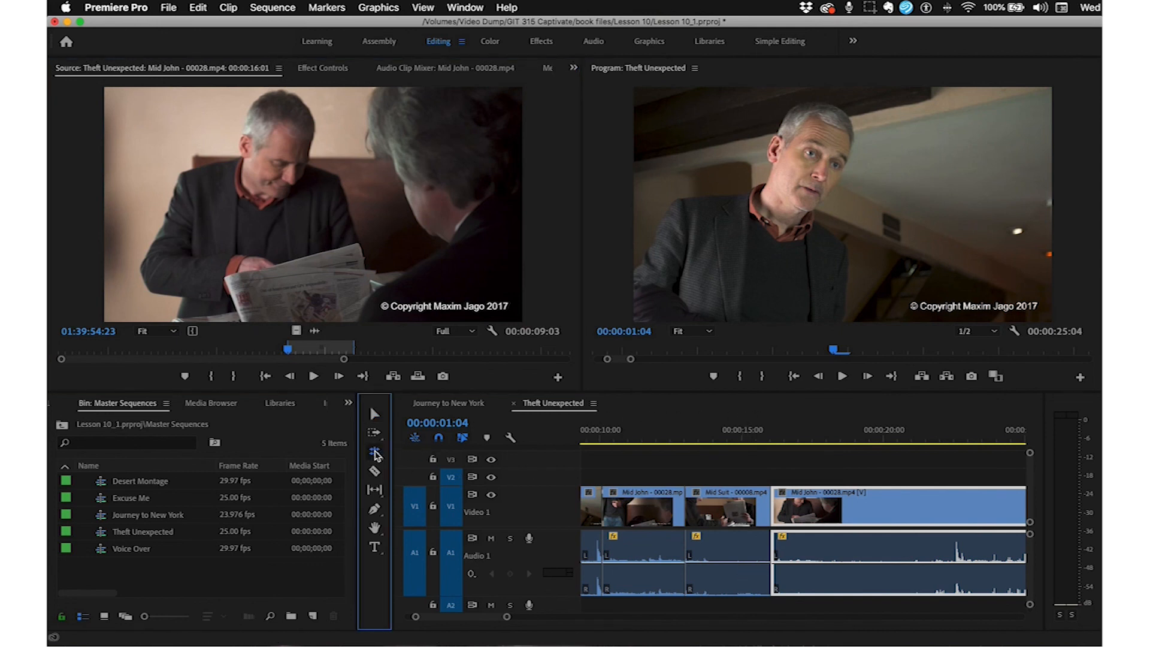
pyautogui.click(375, 453)
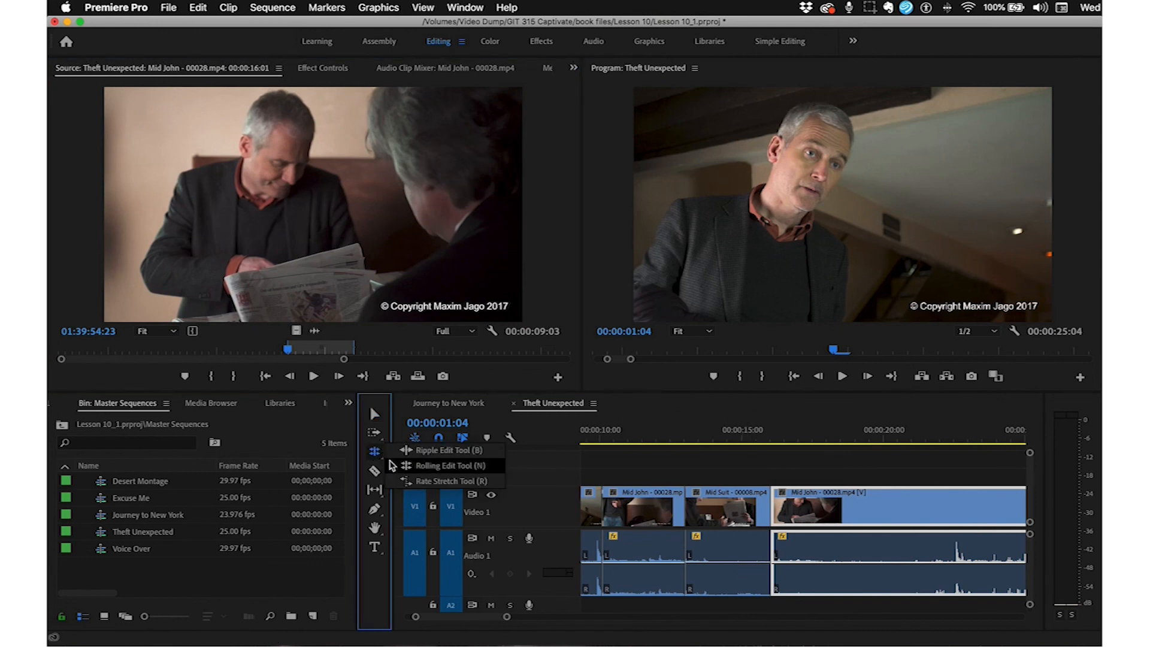
pyautogui.click(449, 465)
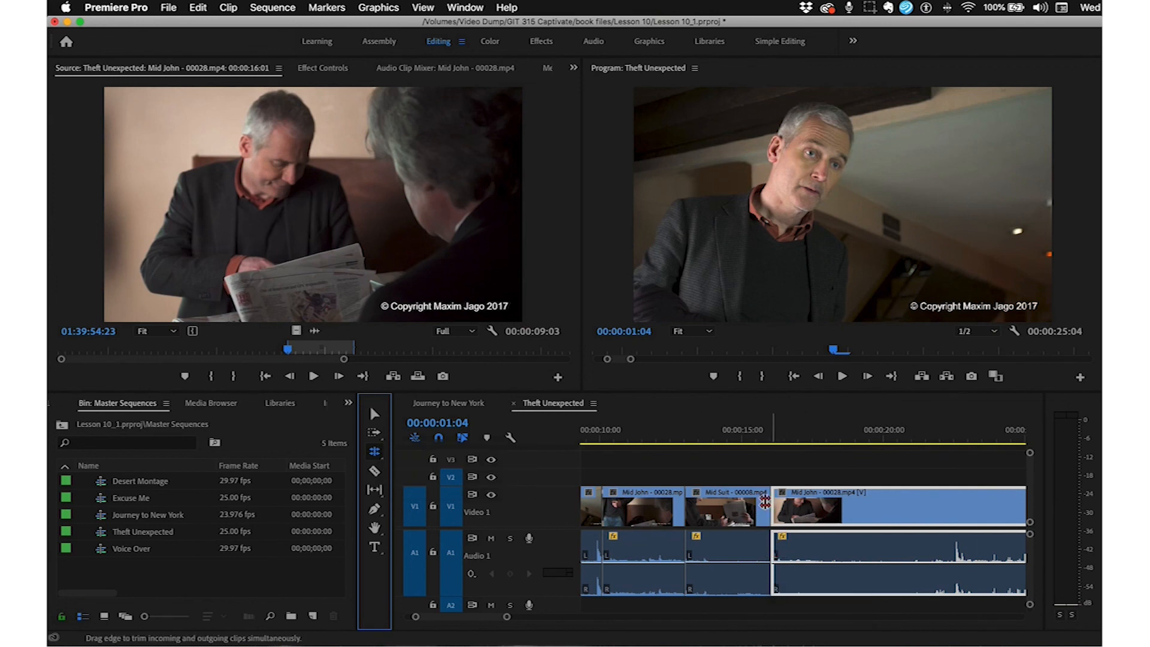
pyautogui.moveTo(771, 548); pyautogui.dragTo(810, 548)
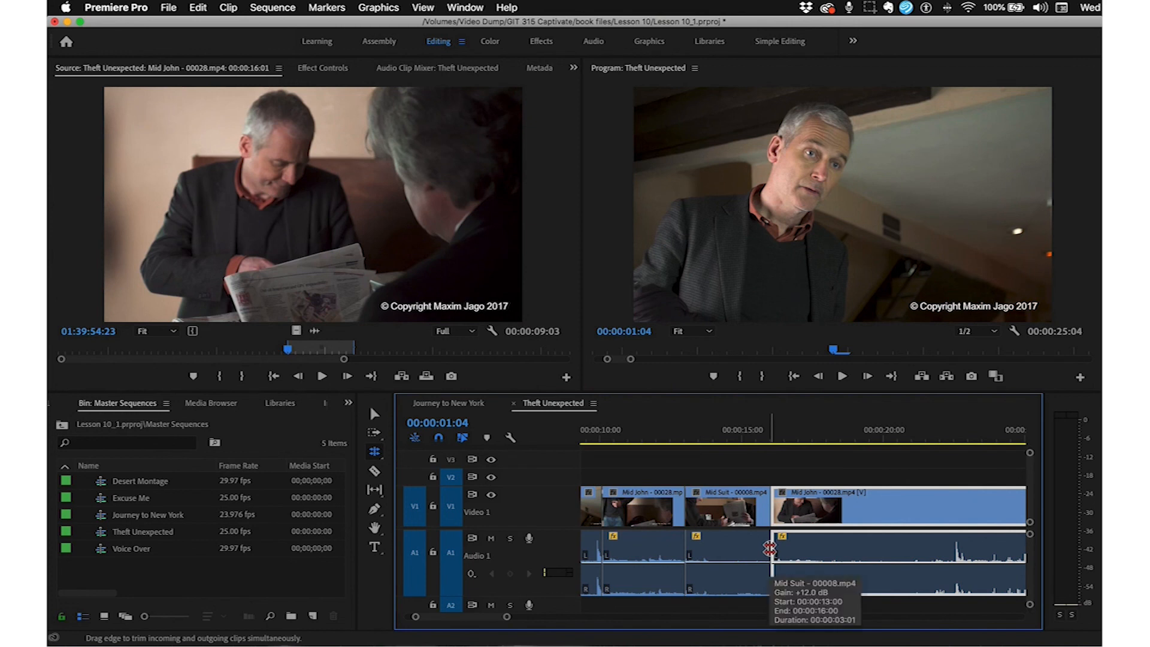
pyautogui.moveTo(772, 549); pyautogui.dragTo(747, 549)
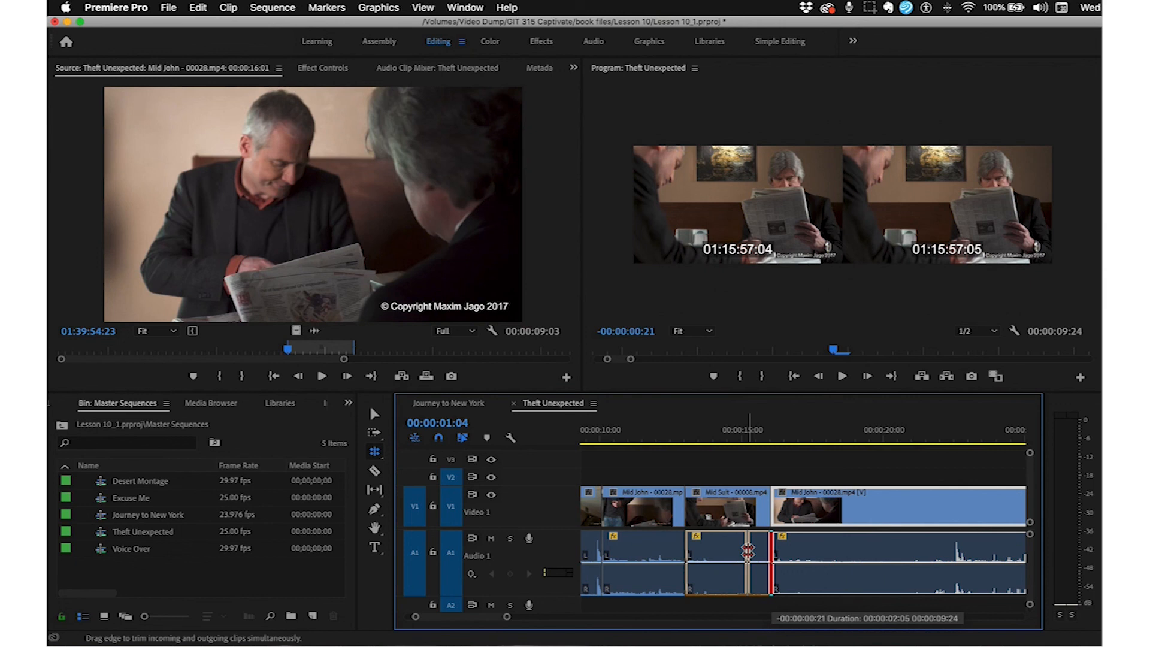
pyautogui.moveTo(748, 550); pyautogui.dragTo(744, 550)
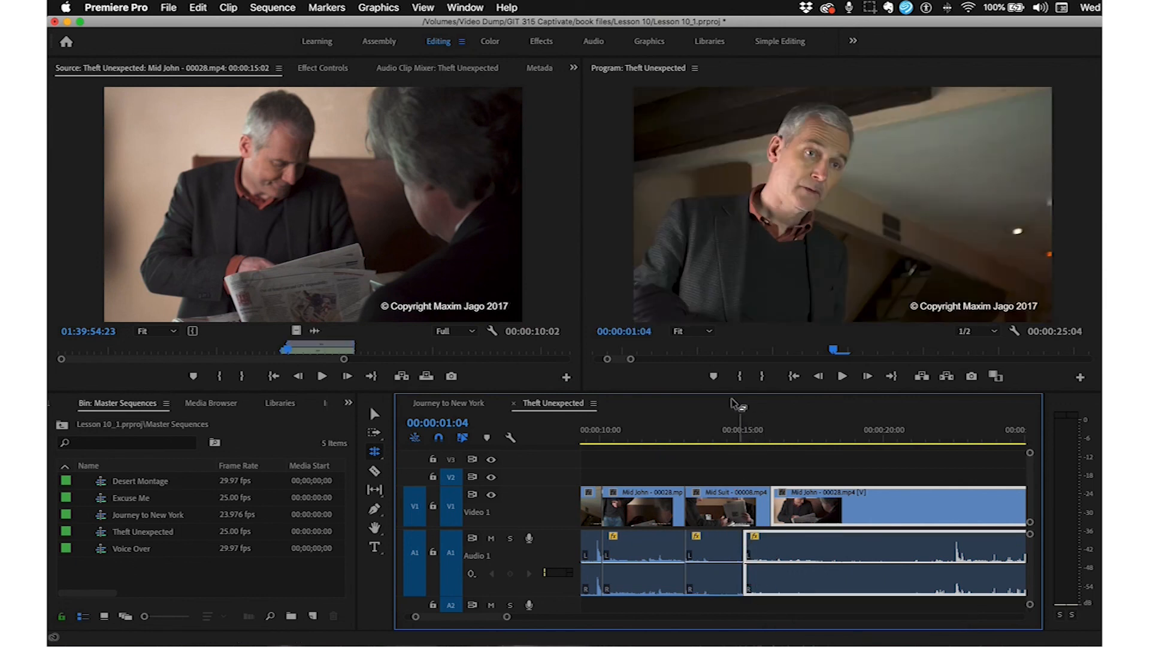
# Step: Raise the system volume and play the sequence from 00:00:13:10 to 00:00:17:11 to hear the early audio transition
pyautogui.click(696, 437)
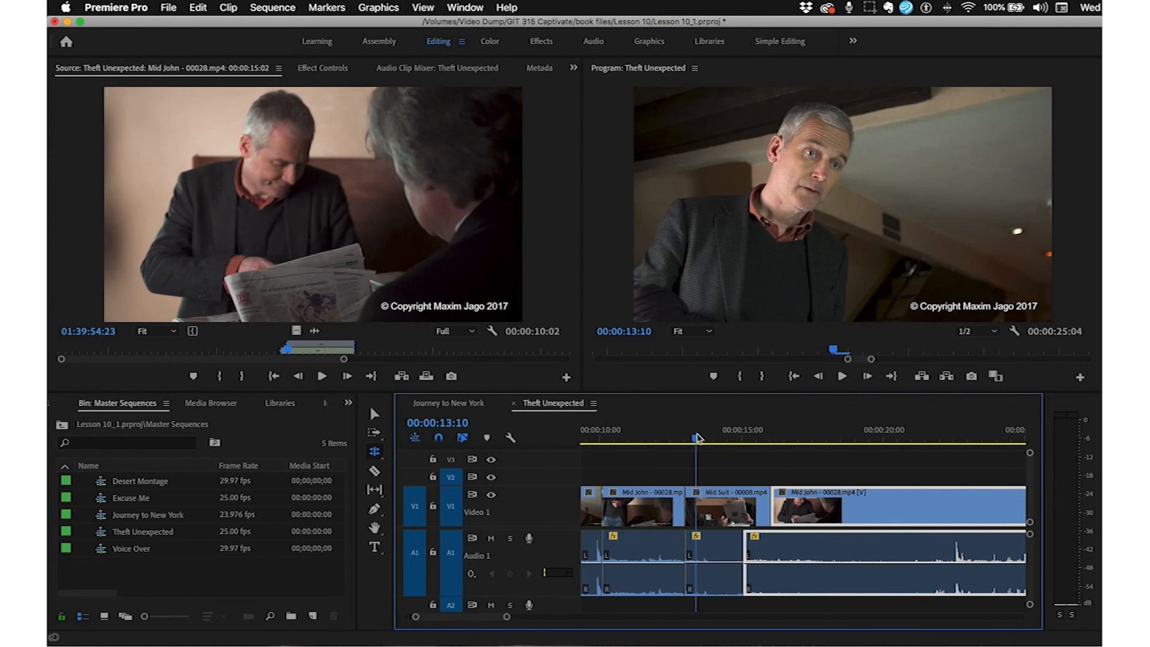
pyautogui.press('XF86AudioRaiseVolume')
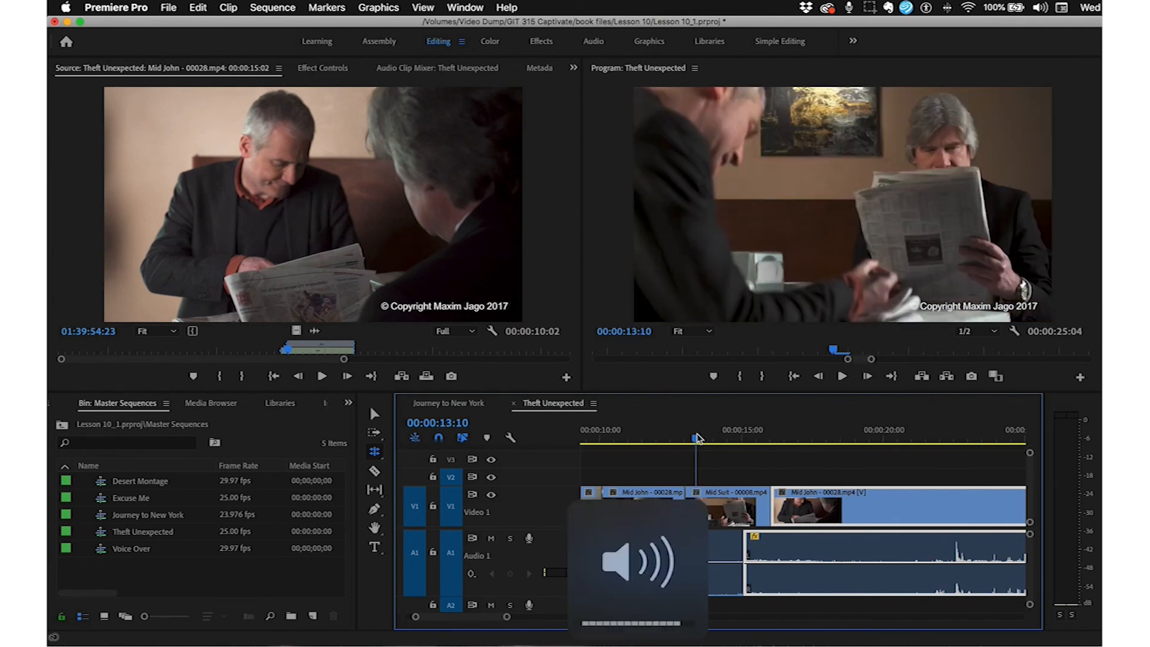
pyautogui.press('space')
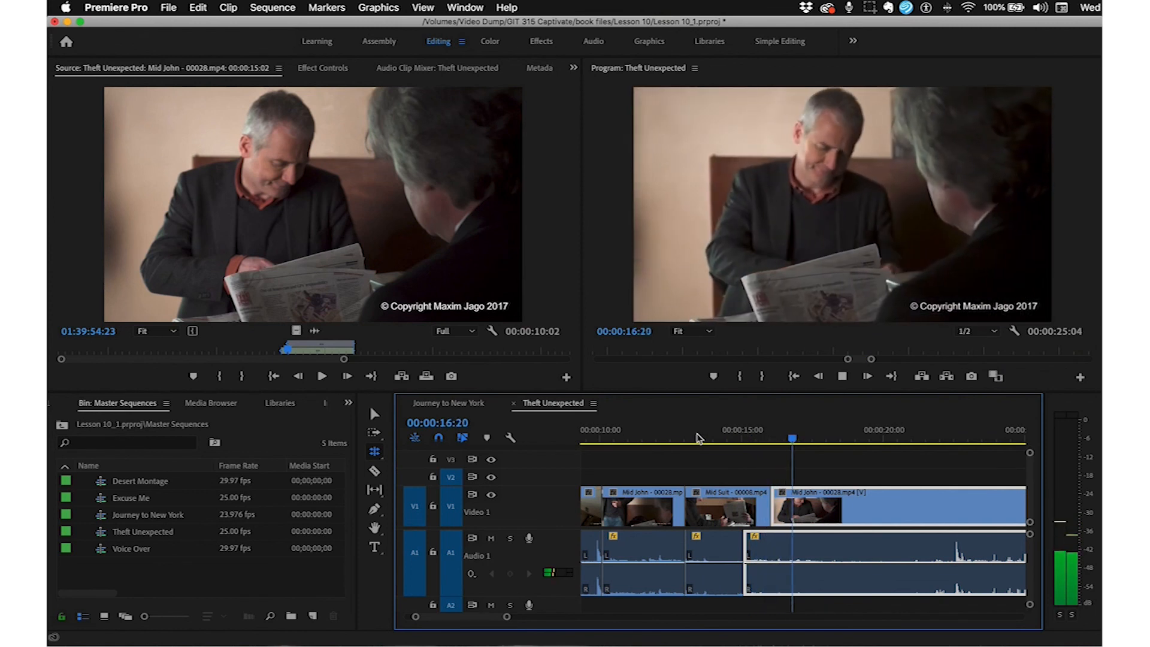
pyautogui.press('space')
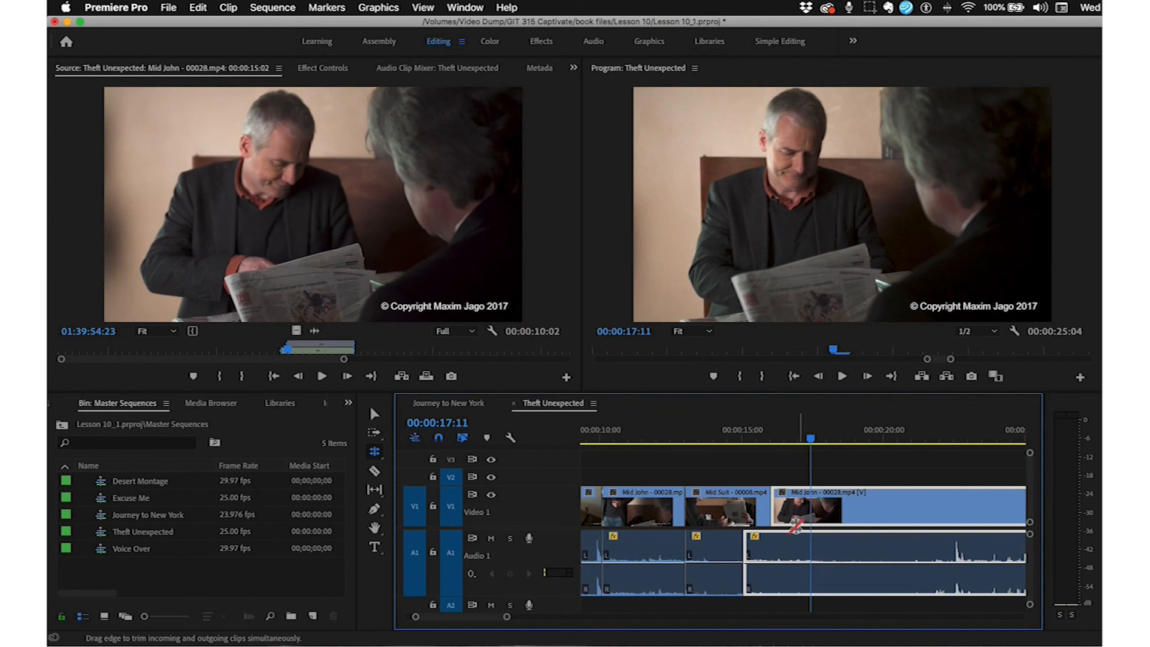
# Step: Try rolling the same audio edit later to about 00:00:17:11, then roll it back to 00:00:15:02
pyautogui.moveTo(746, 548); pyautogui.dragTo(812, 549)
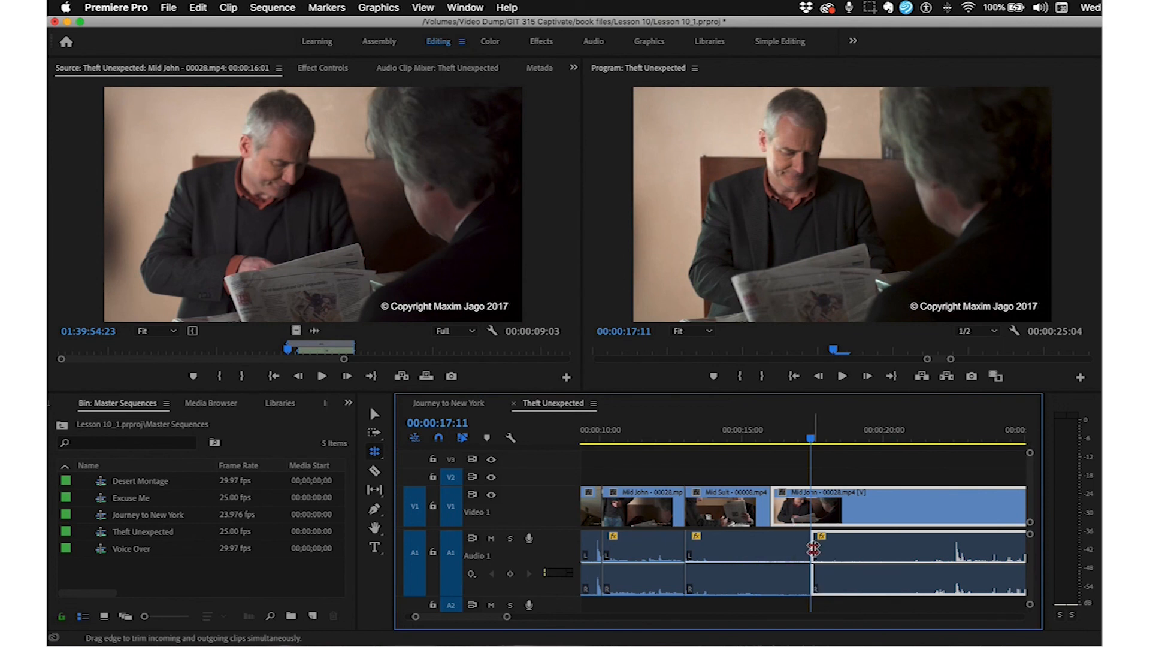
pyautogui.moveTo(809, 551); pyautogui.dragTo(744, 548)
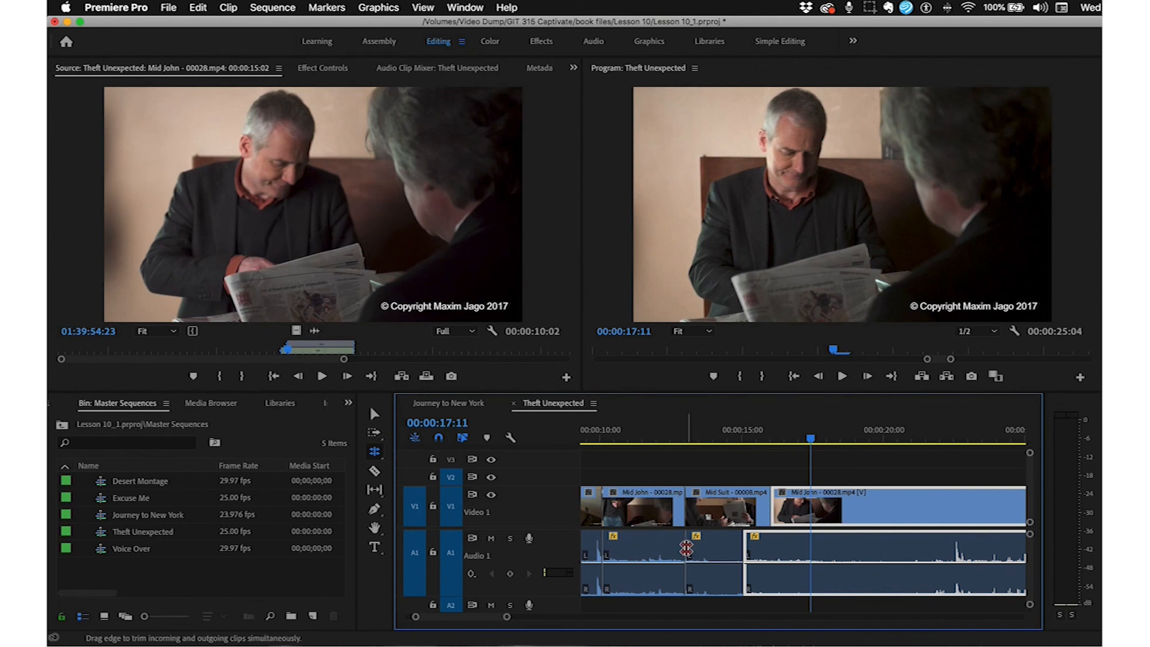
# Step: Roll the audio edit before Mid Suit - 00008.mp4 slightly later under its video, then play from 00:00:12:04 to 00:00:16:22
pyautogui.moveTo(684, 547); pyautogui.dragTo(706, 545)
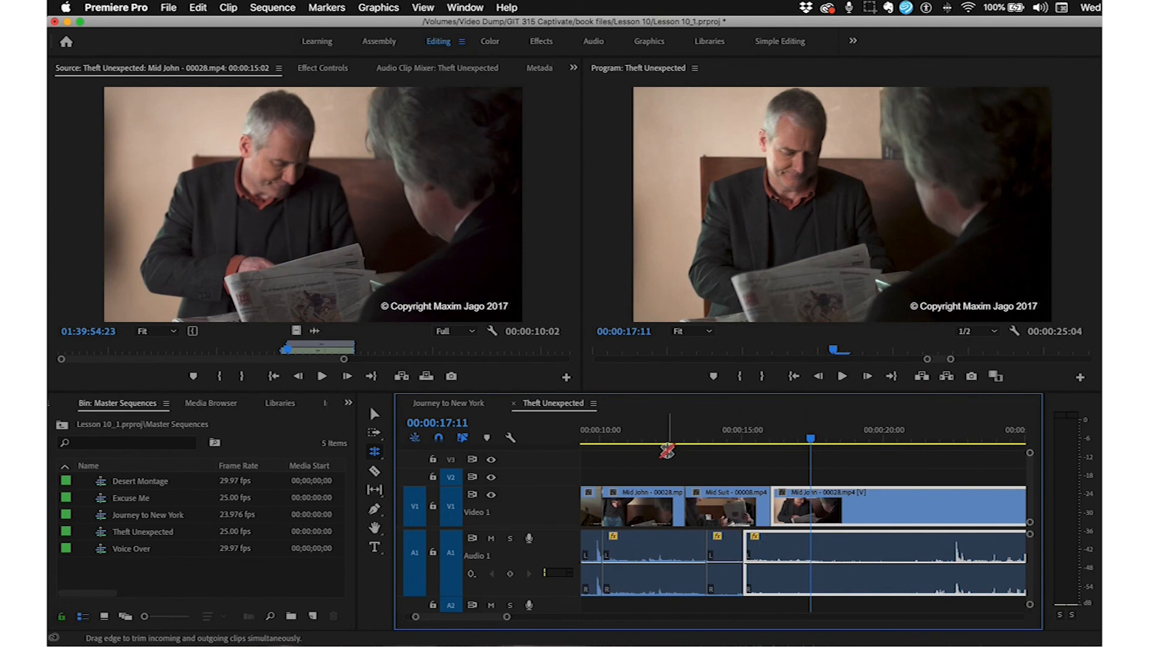
pyautogui.click(661, 435)
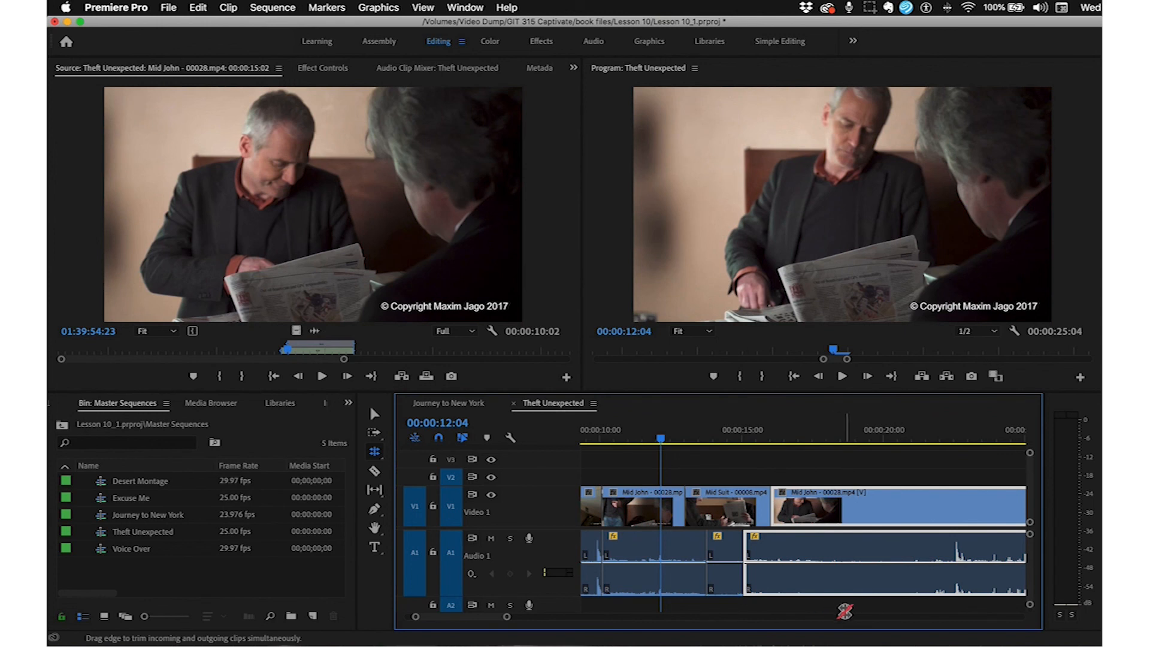
pyautogui.press('space')
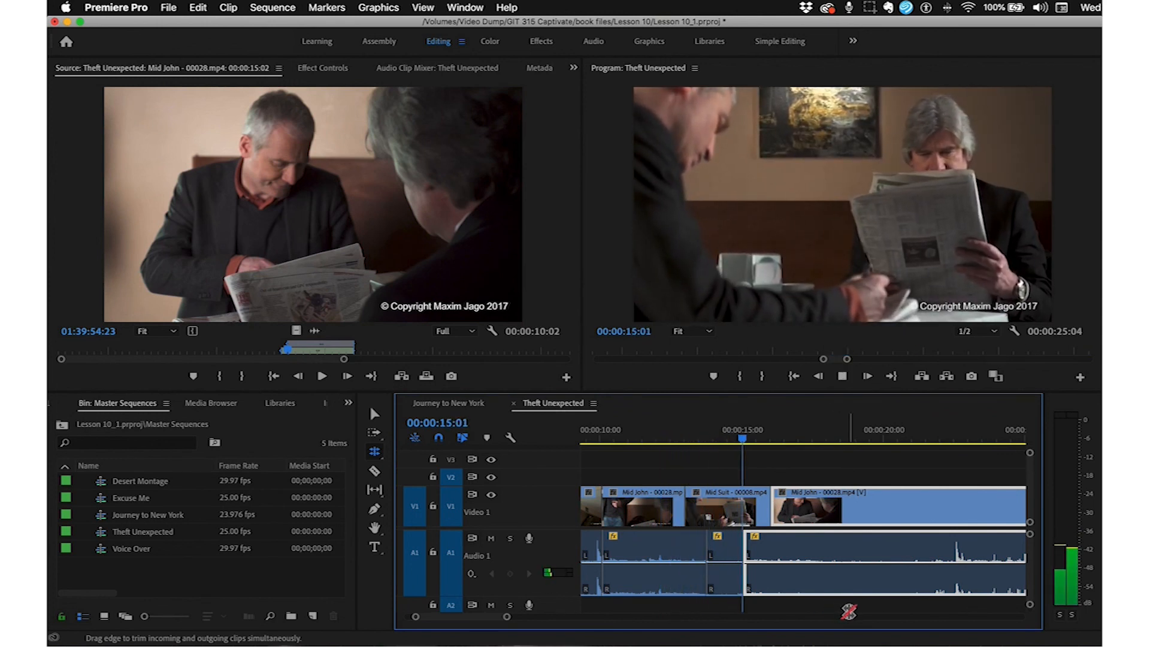
pyautogui.press('space')
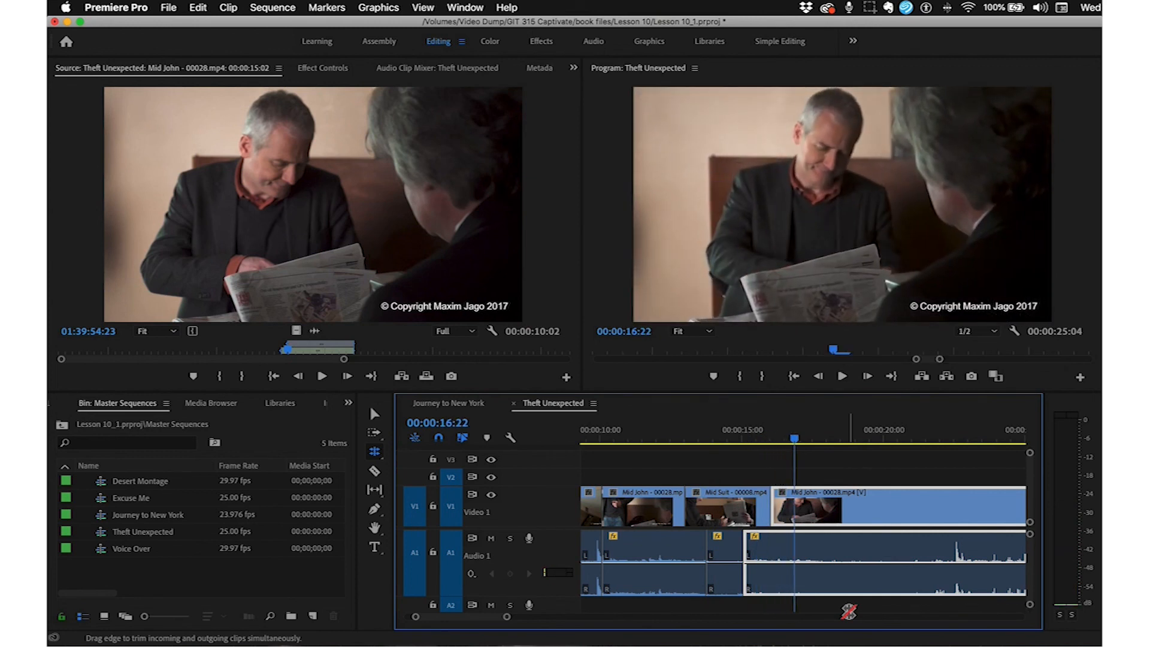